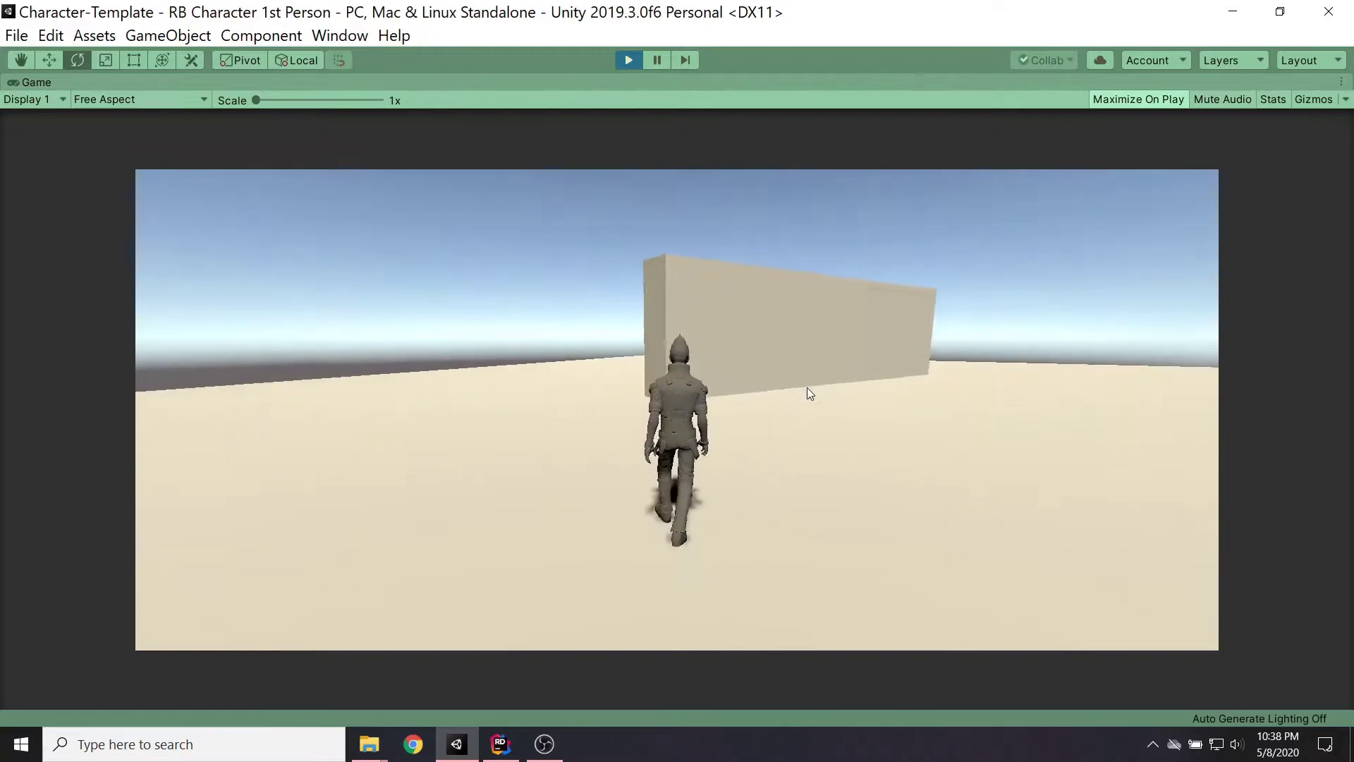
- Walk and turn the third-person character through the running scene, then stop play mode
key("shift+w")
key("d")
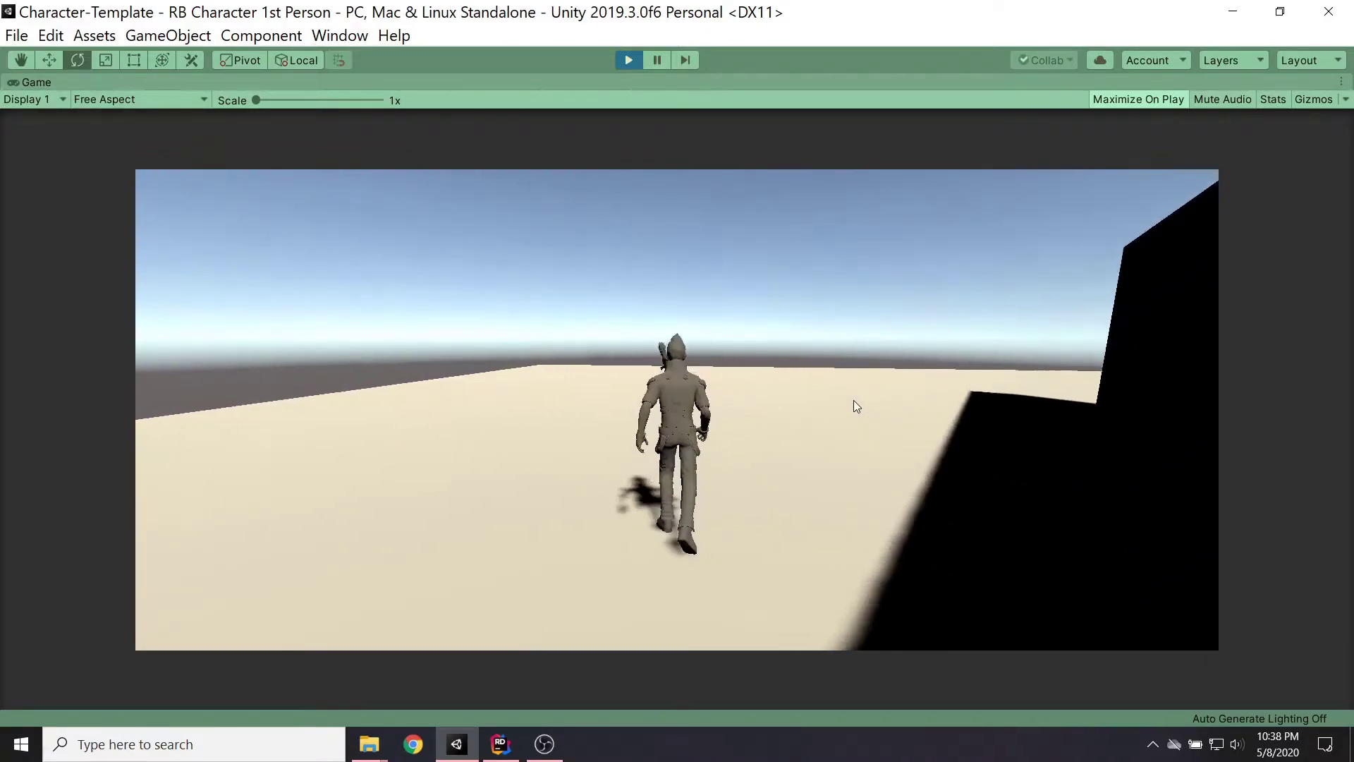
key("d")
left_click(621, 59)
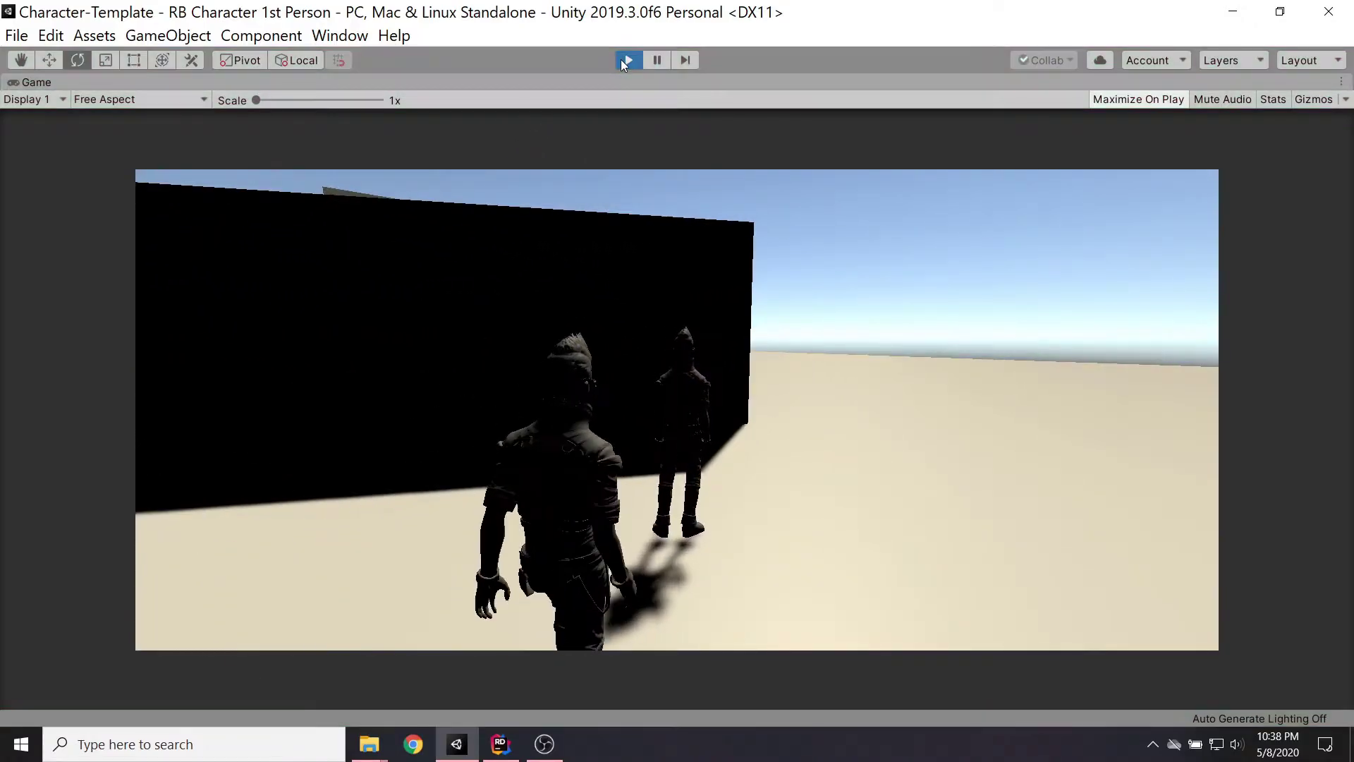
- Expand the Player object and try to remove its HumanModel child from the prefab instance
left_click(83, 158)
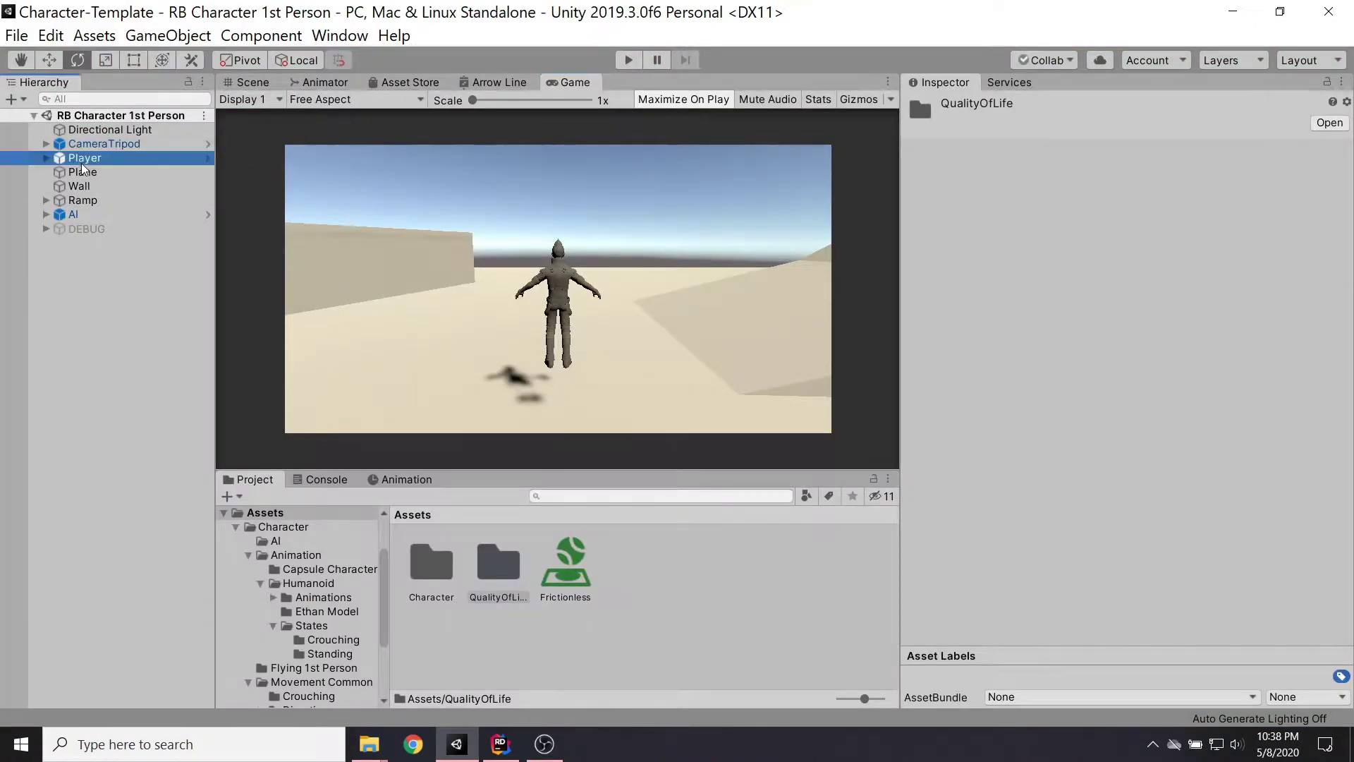
key("Right")
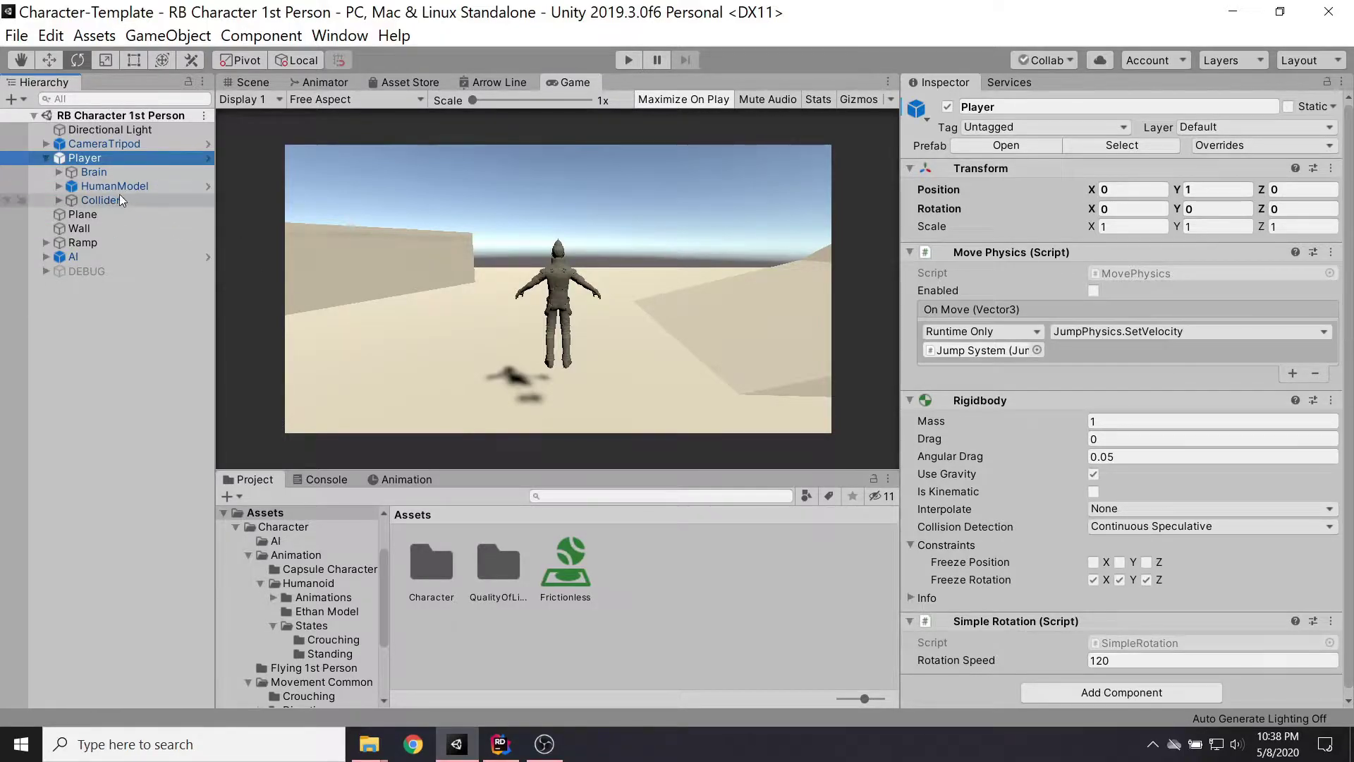
key("Down")
key("Down")
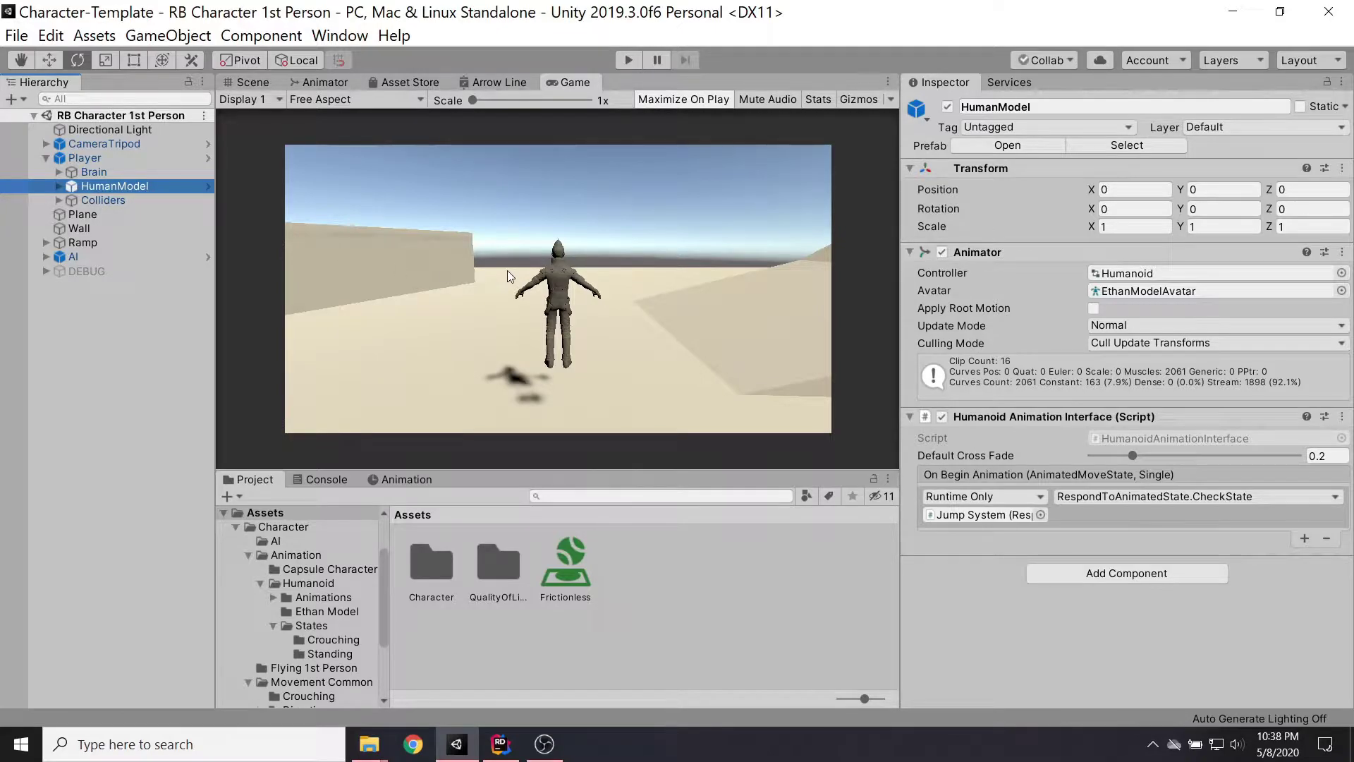
left_click_drag(100, 221, 151, 252)
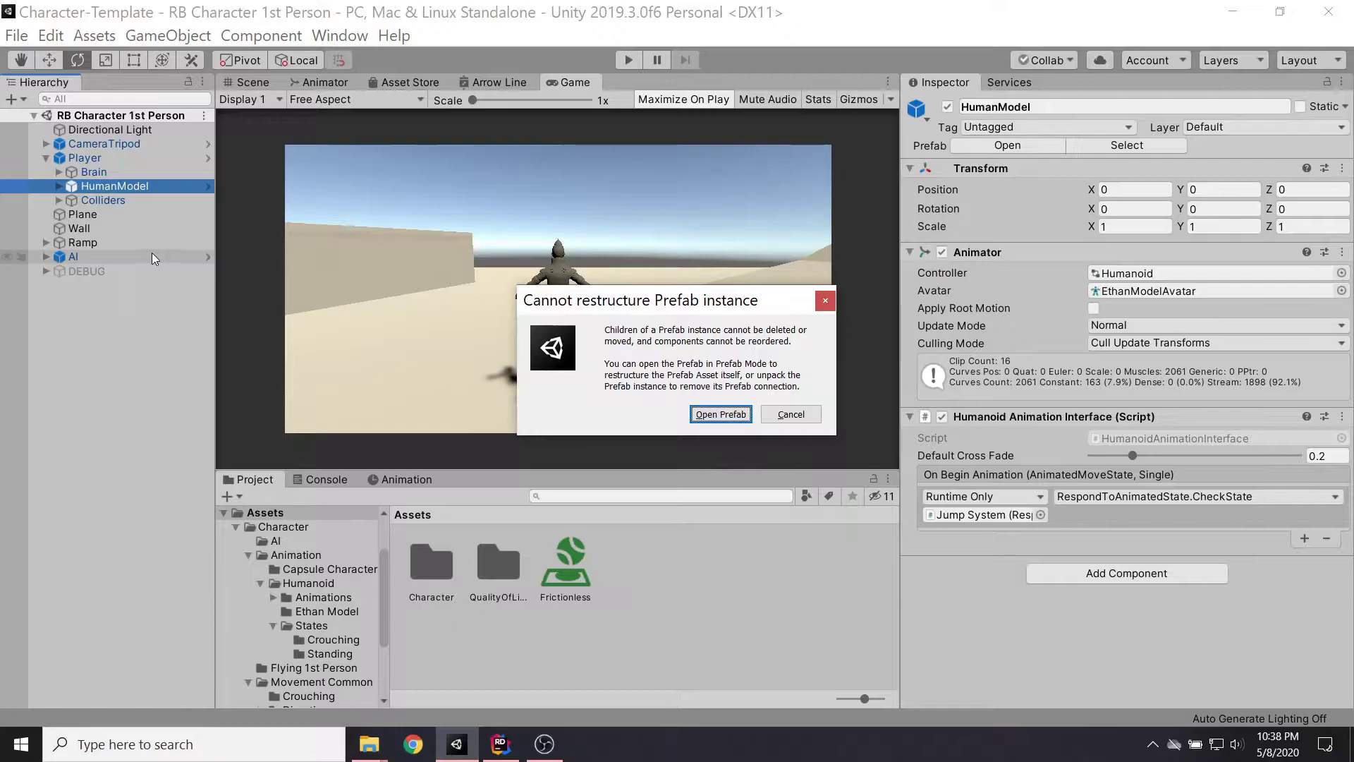
left_click(790, 415)
- Unpack the Player prefab instance one level and delete its HumanModel child
right_click(83, 158)
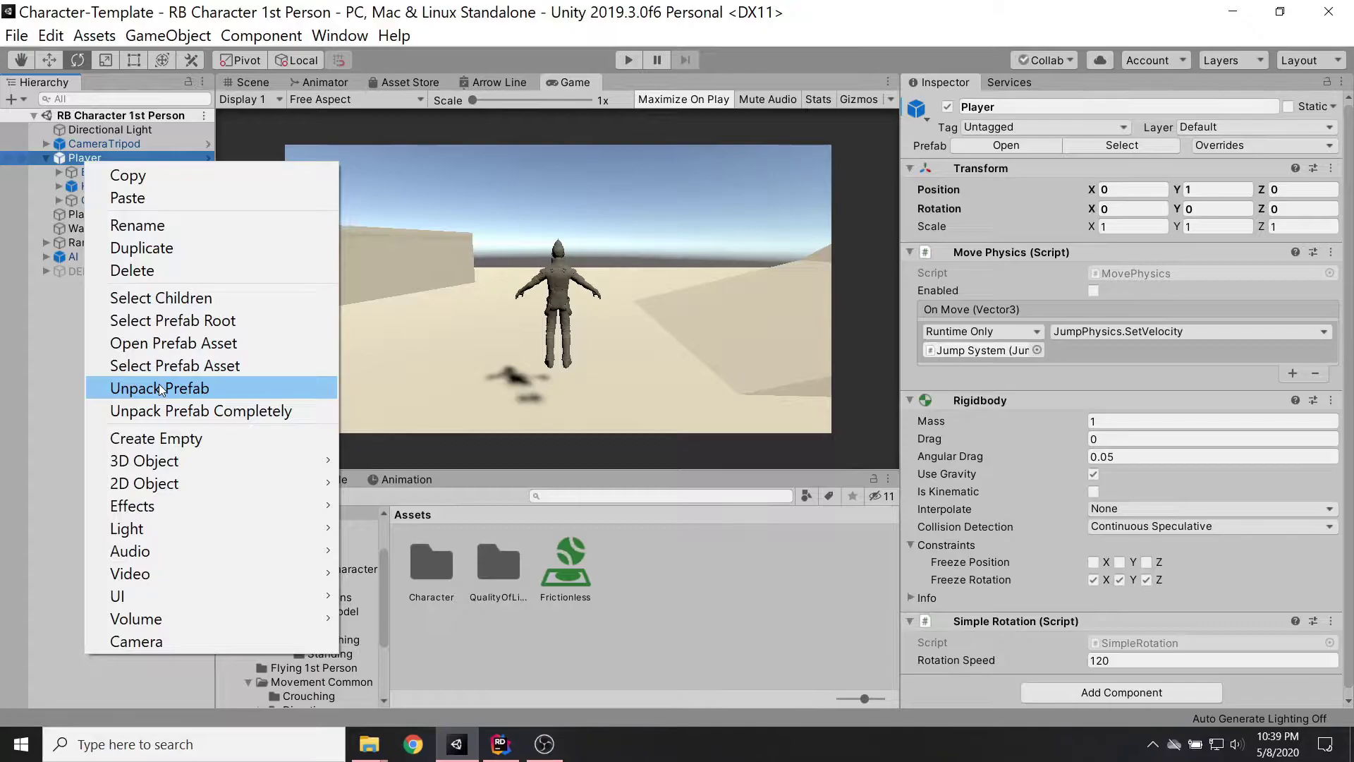
left_click(158, 387)
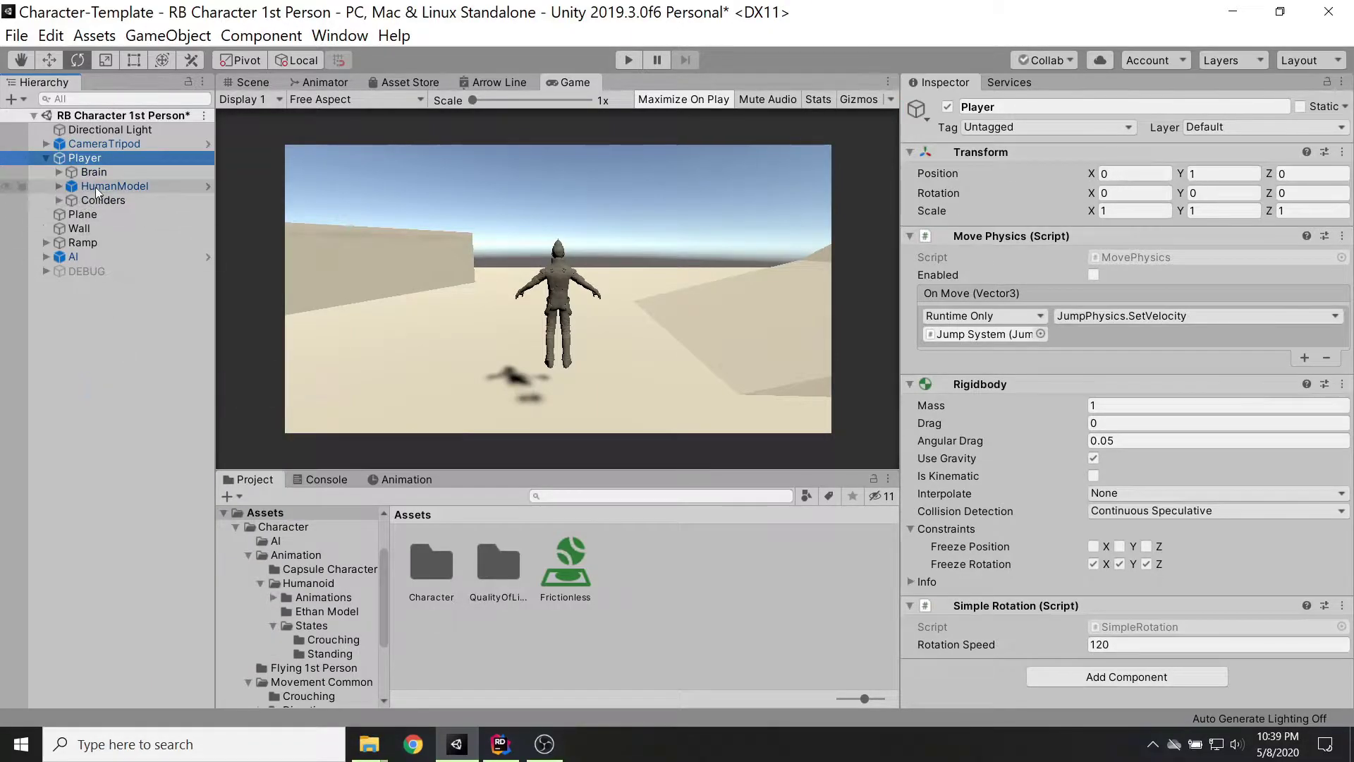
left_click(95, 187)
key("Delete")
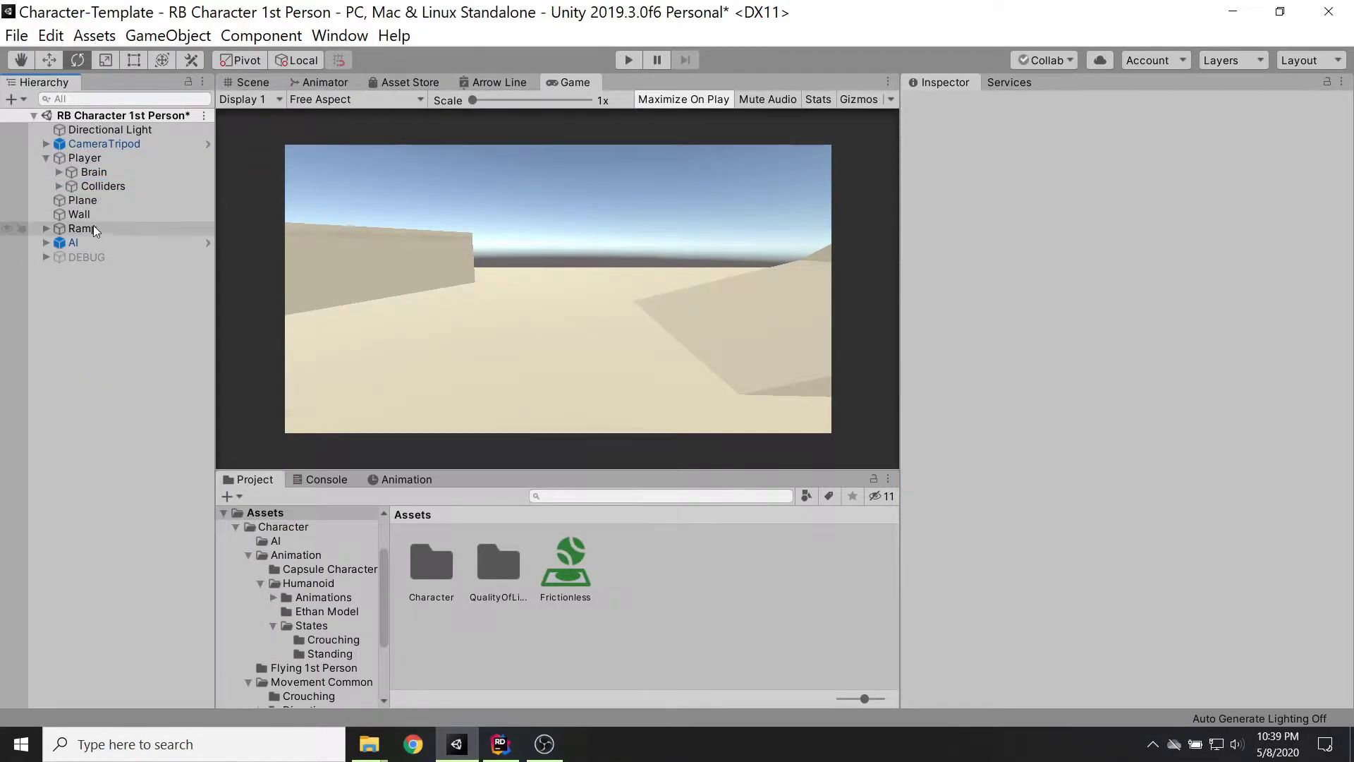
- Remove the missing-object entry from the Broadcast State event of the Brain's Humanoid Move State Machine
left_click(84, 157)
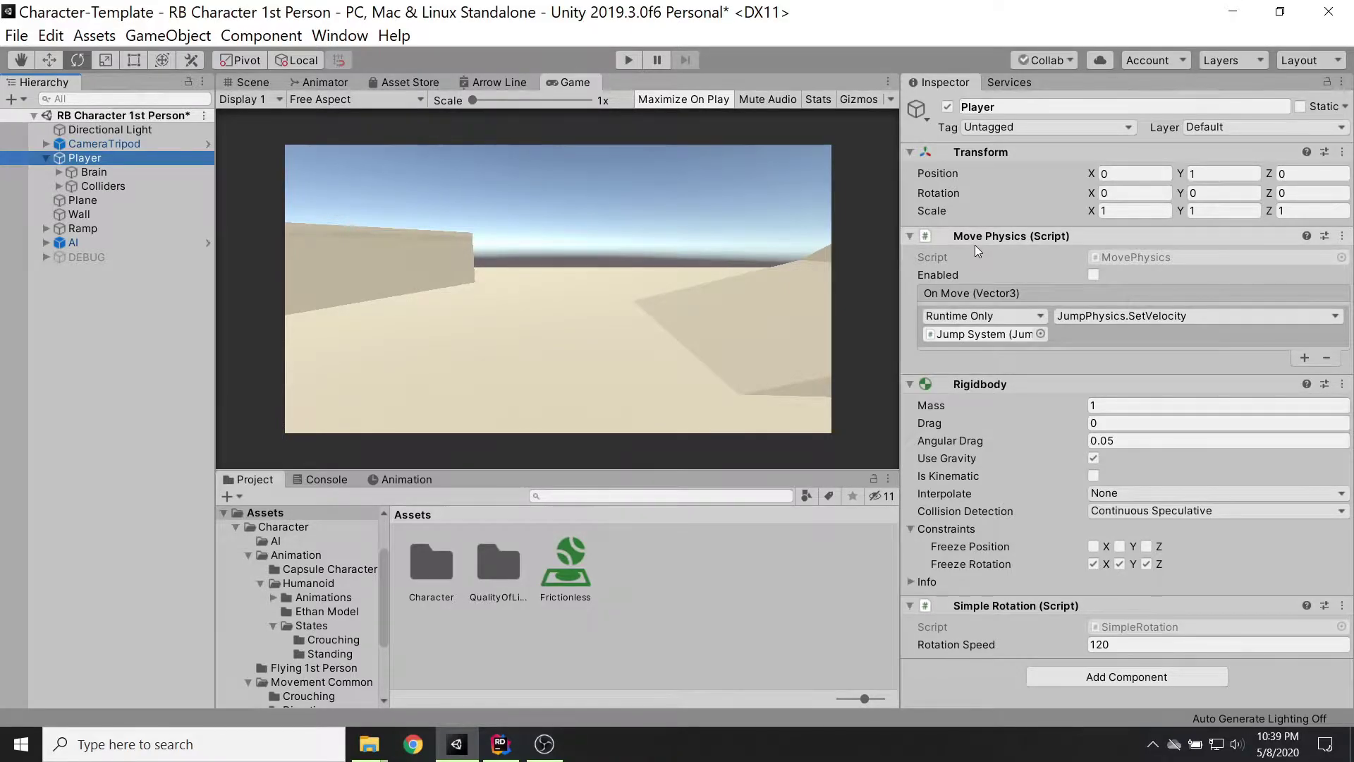
key("Down")
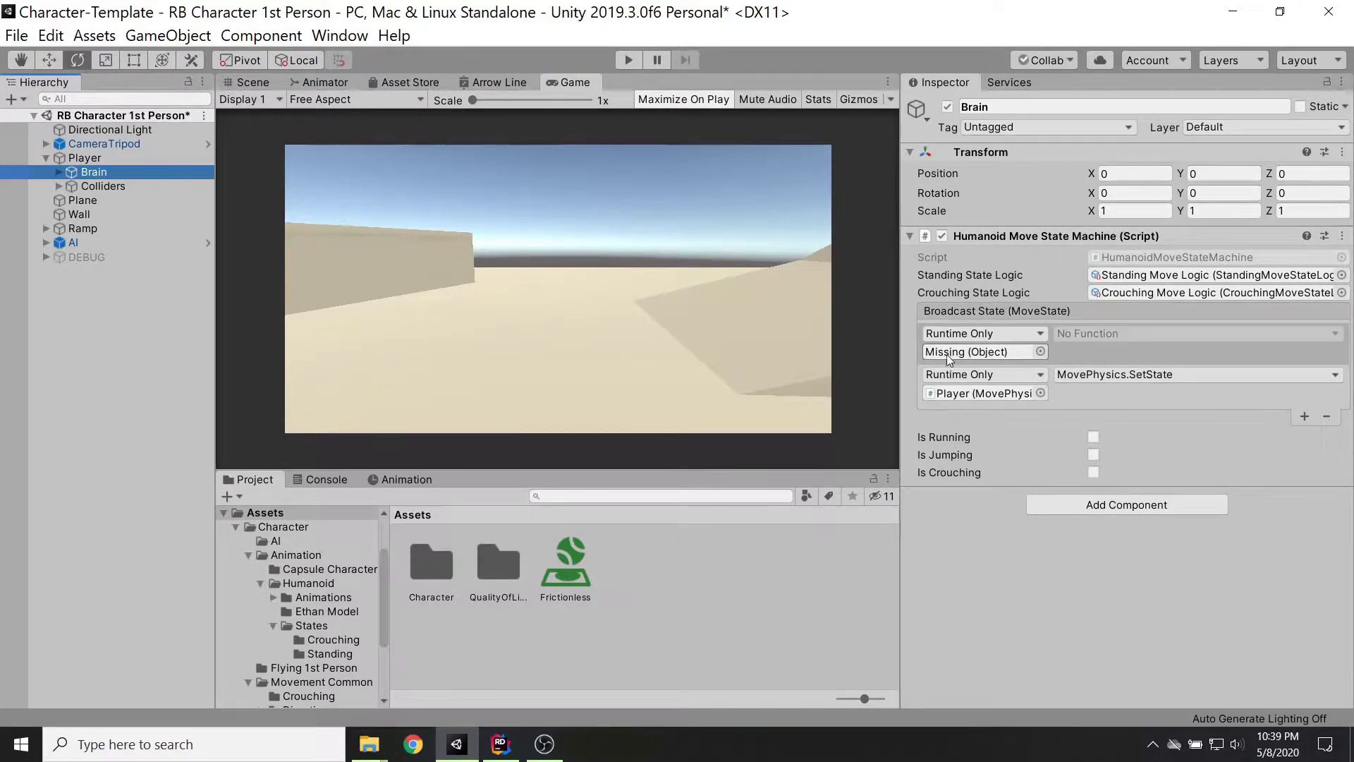
left_click(920, 356)
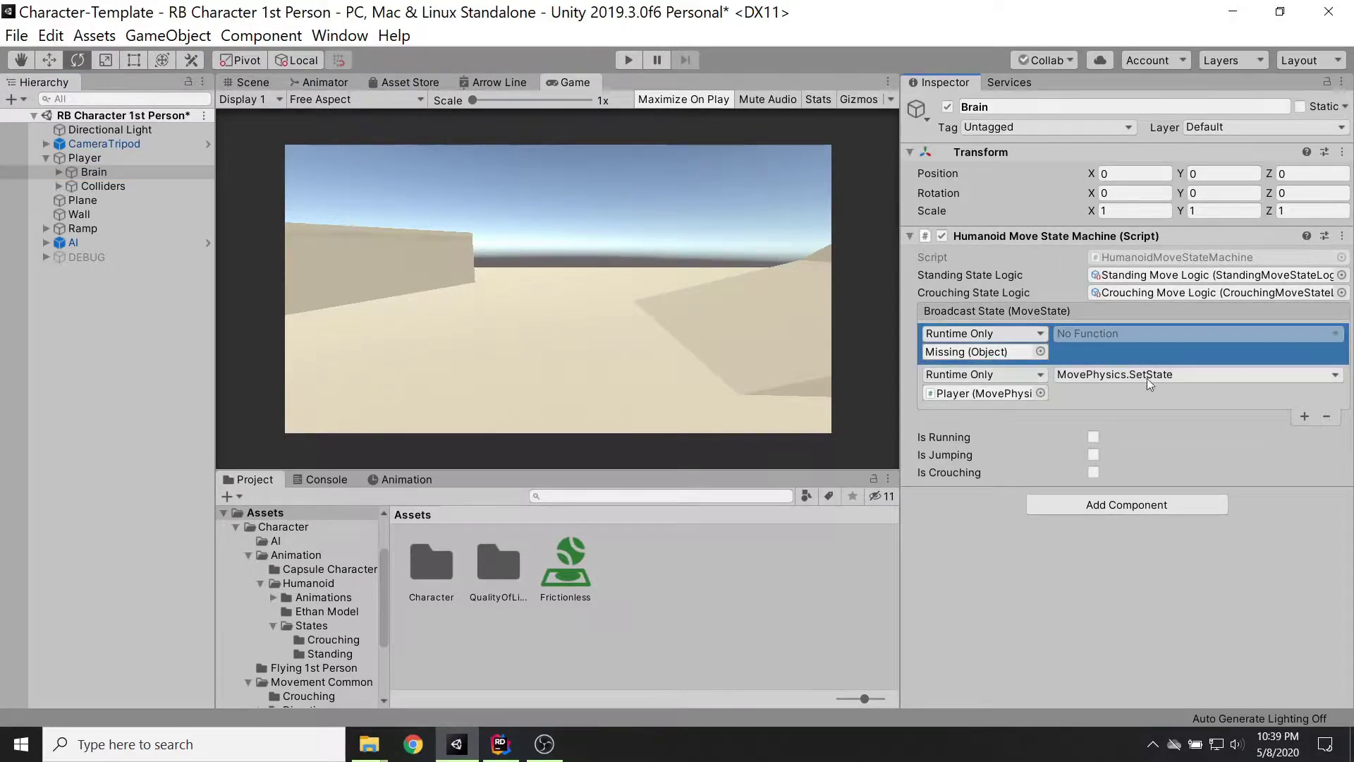
left_click(1326, 416)
- Remove the missing-object entry from the On Rotate event of the Turn System under Brain
left_click(83, 157)
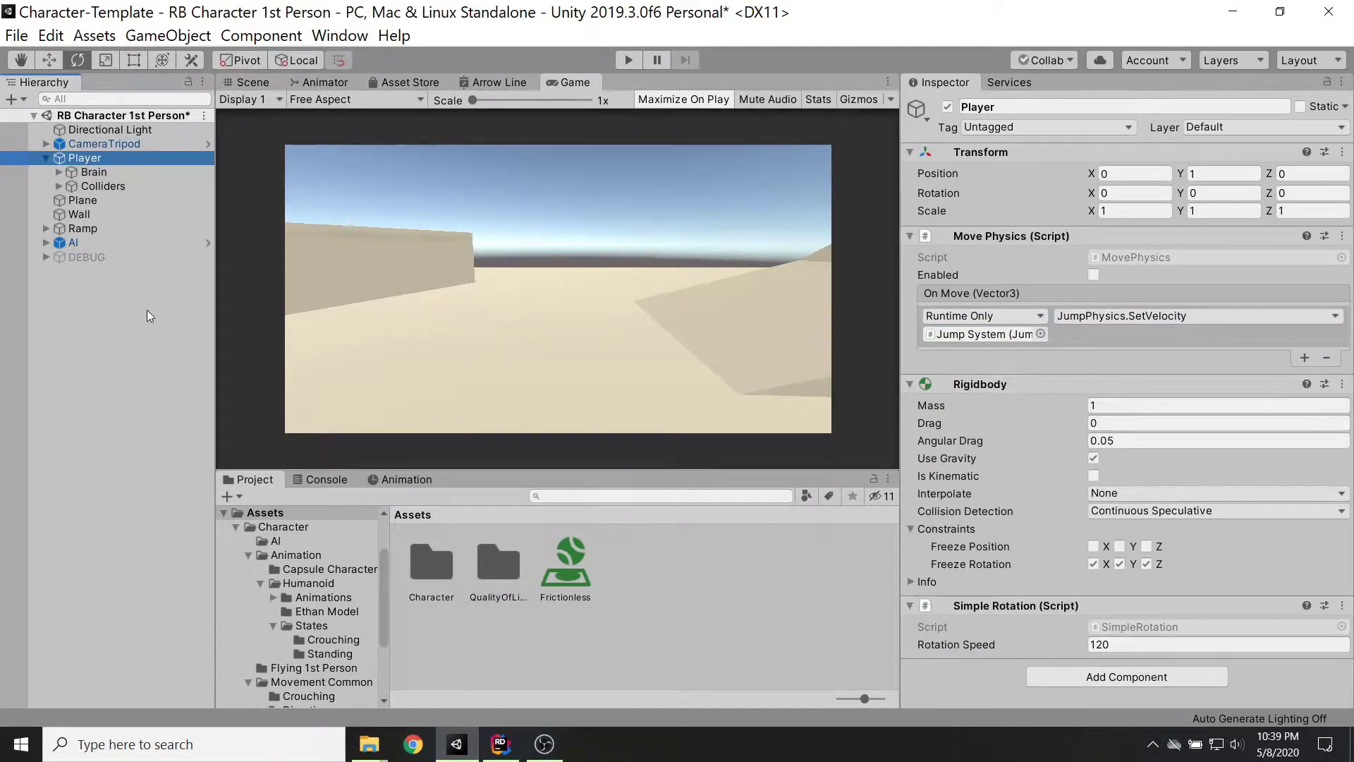
left_click(103, 173)
key("Right")
key("Down")
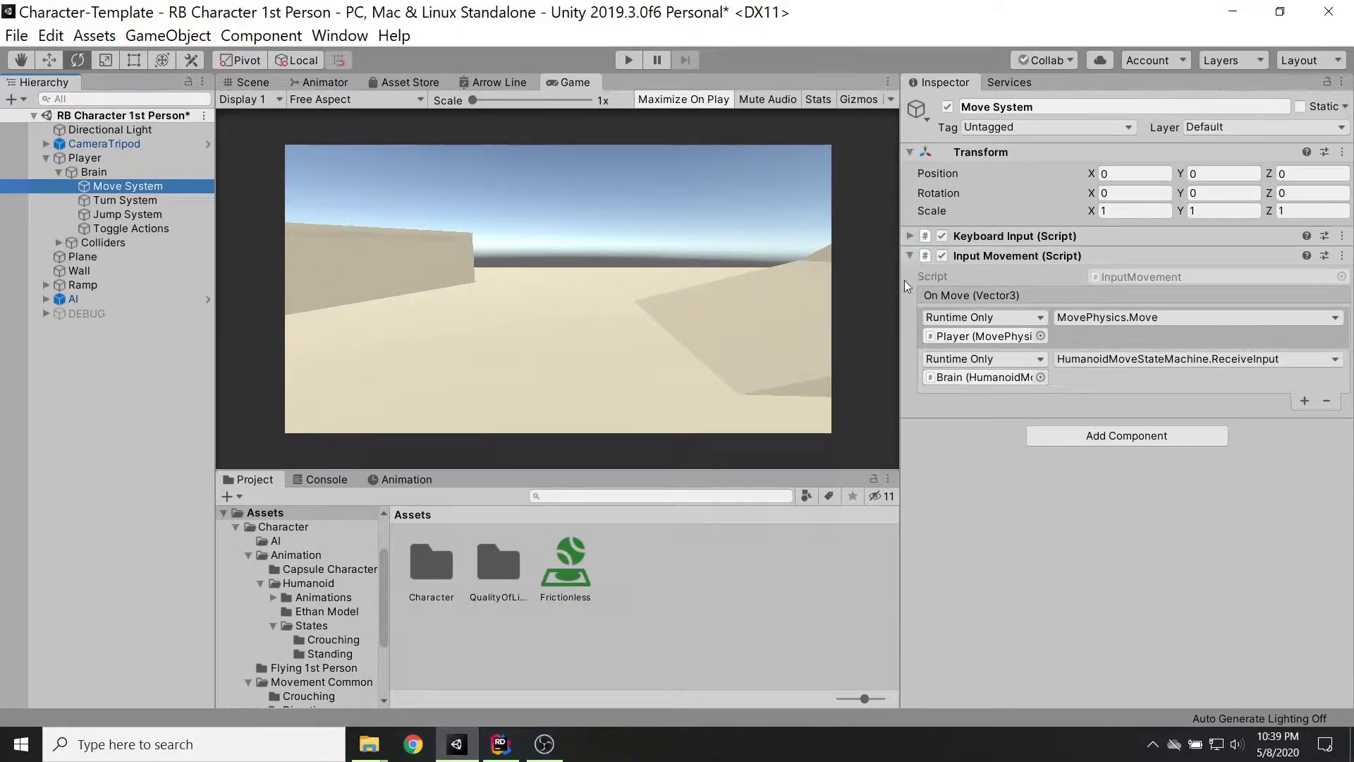
key("Down")
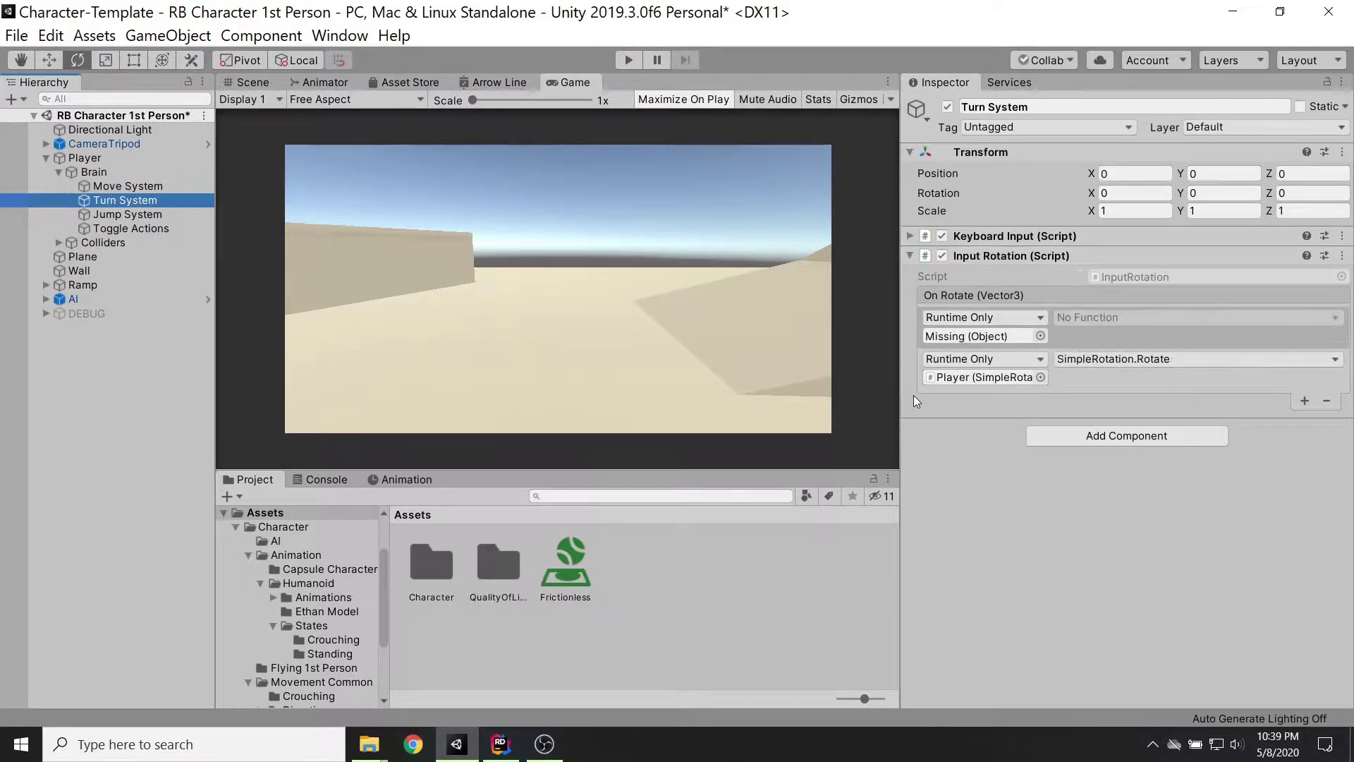
left_click(917, 336)
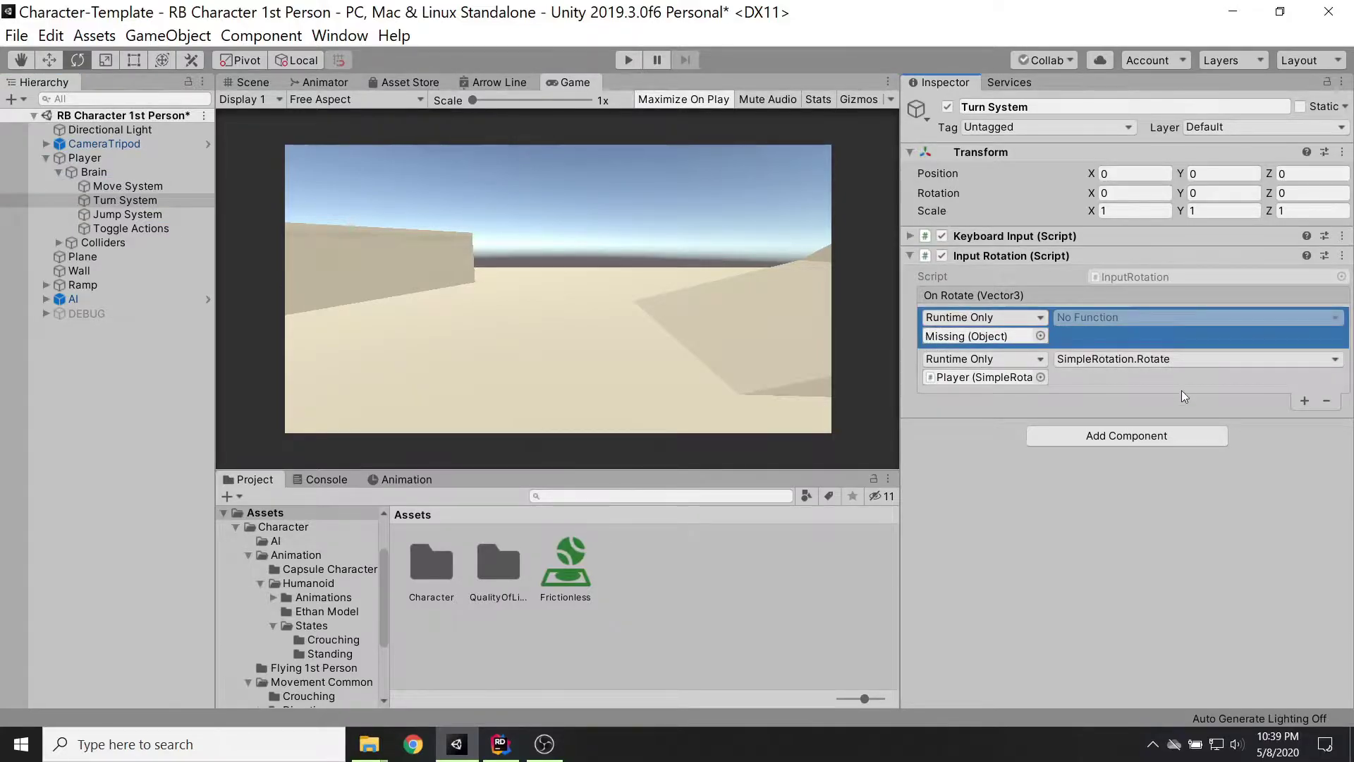
left_click(1326, 401)
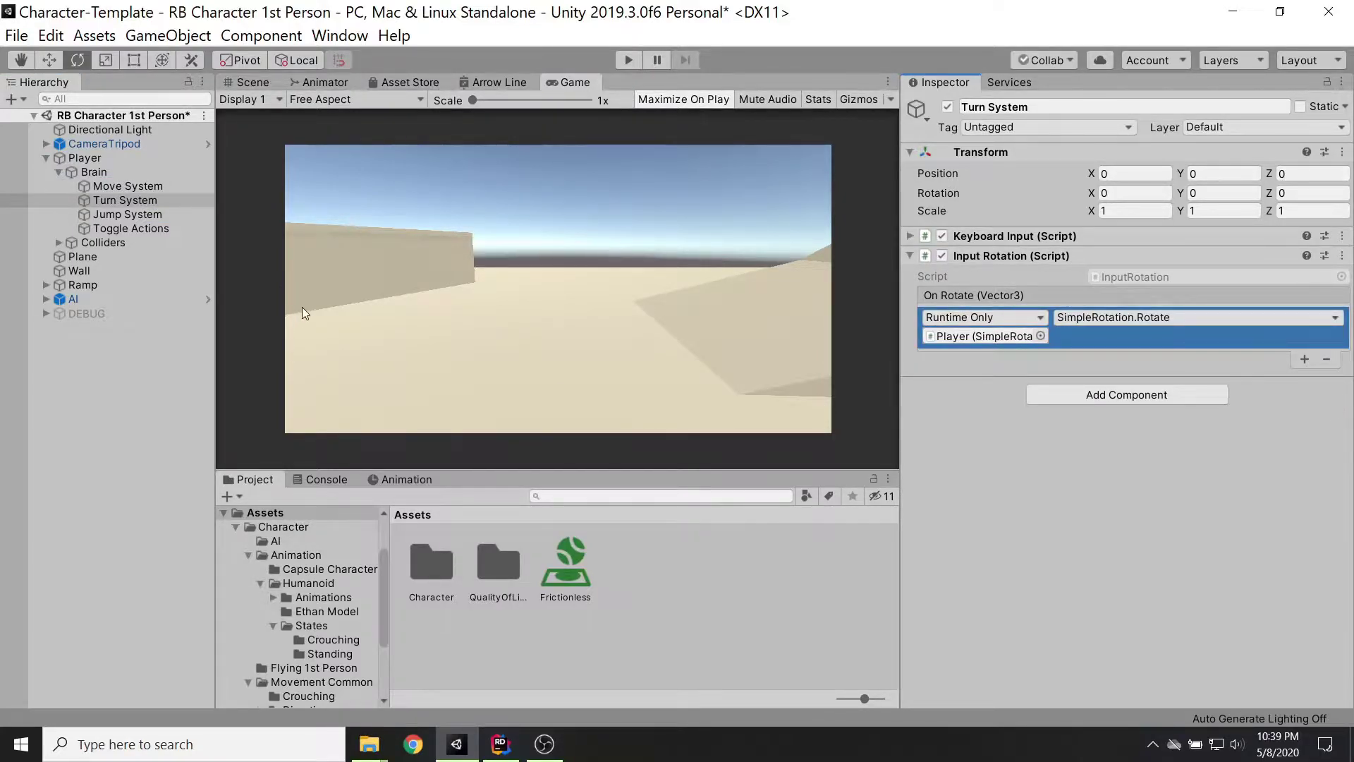
- Examine the Jump System's Respond To Animated State, Progress Event and Jump Physics components for links to the removed model
left_click(115, 188)
key("Down")
key("Down")
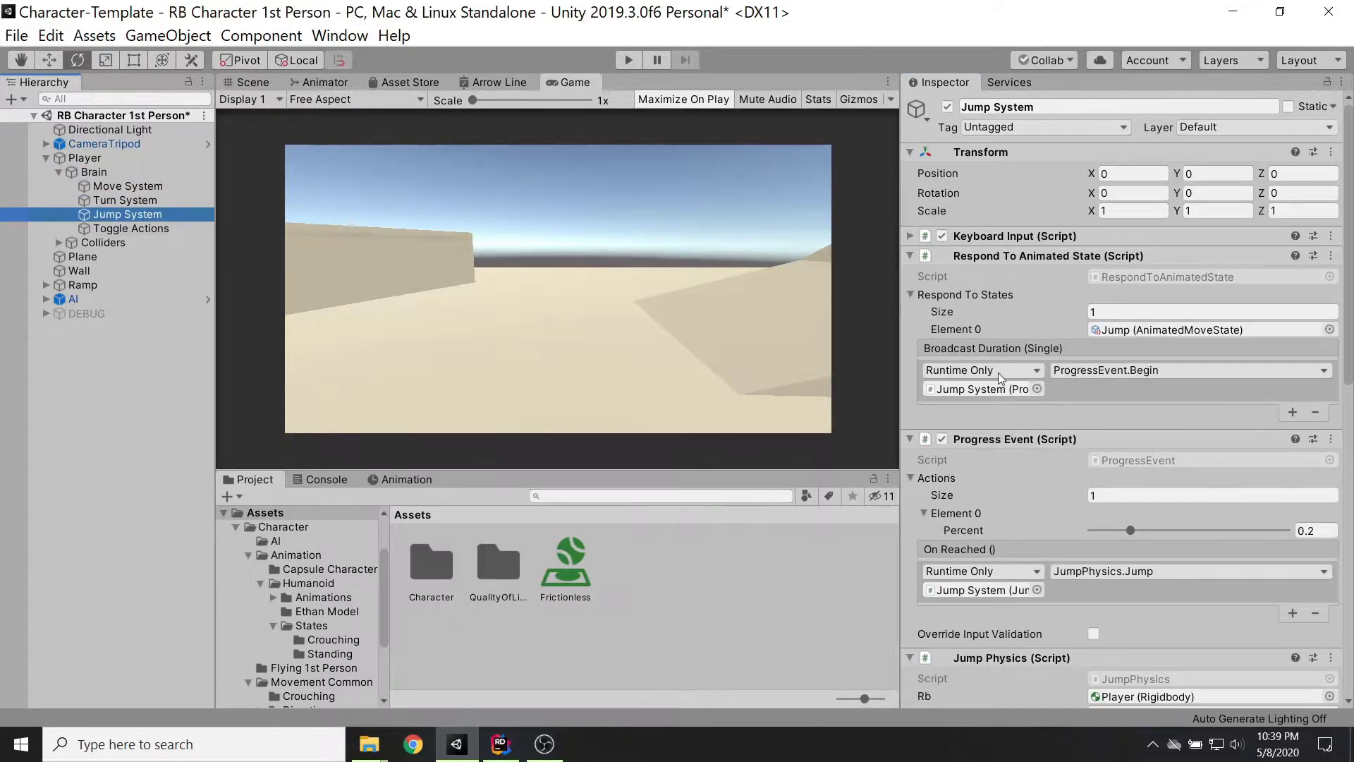
scroll(1045, 461, "down", 3)
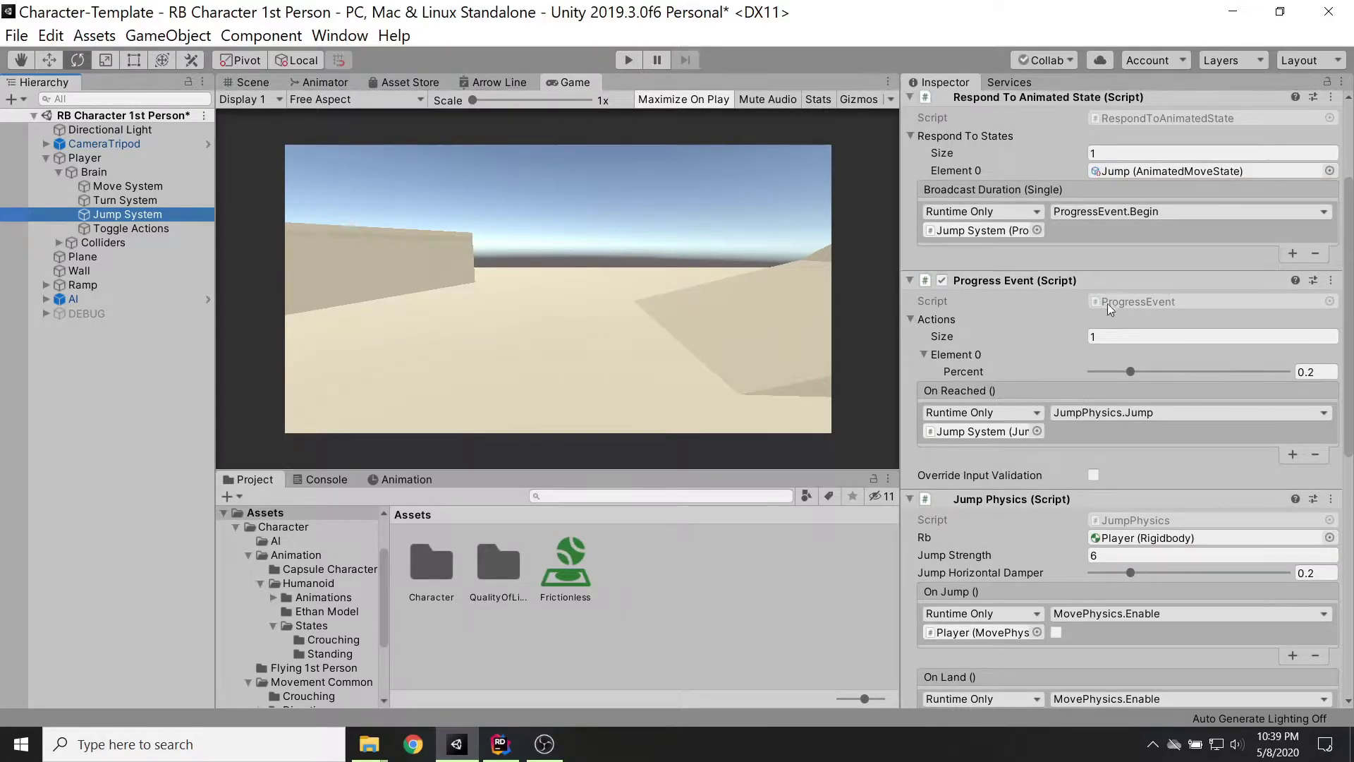
scroll(1026, 501, "down", 6)
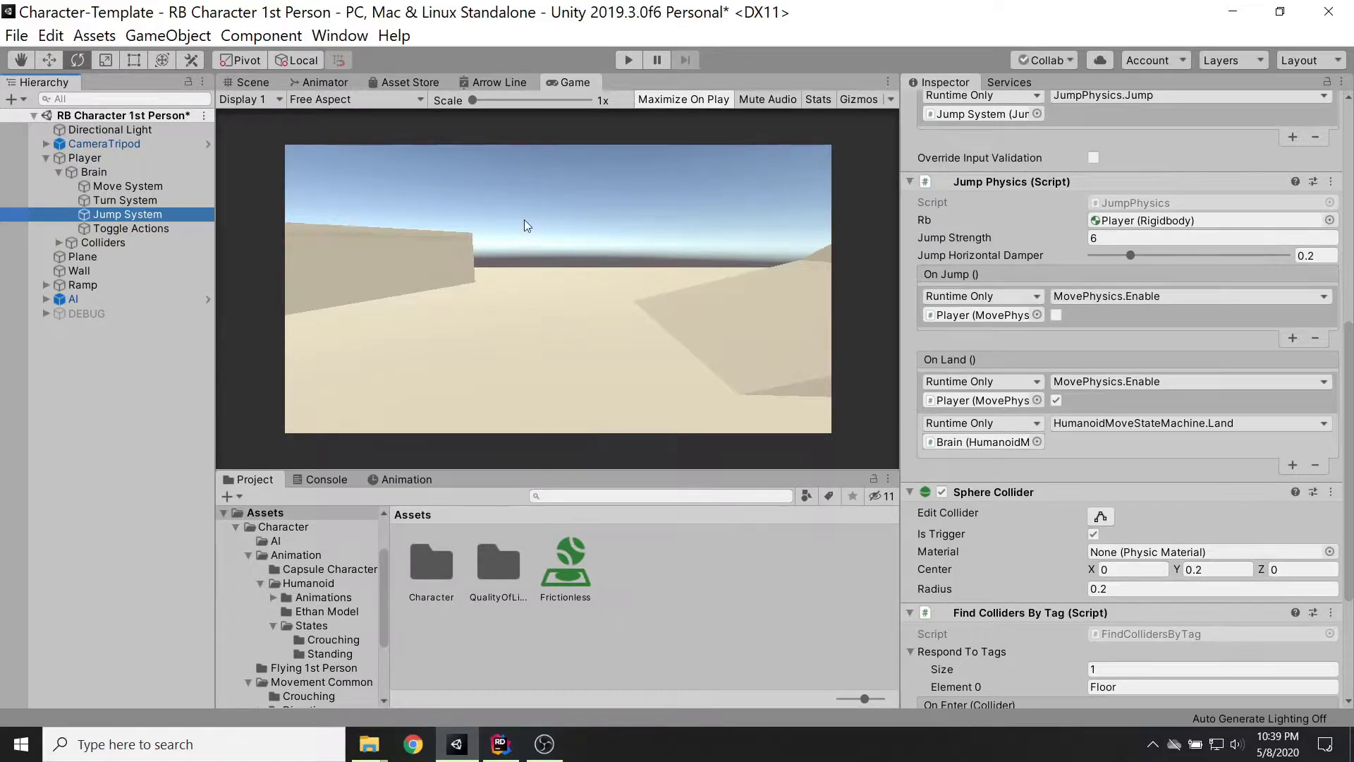
scroll(1043, 306, "up", 3)
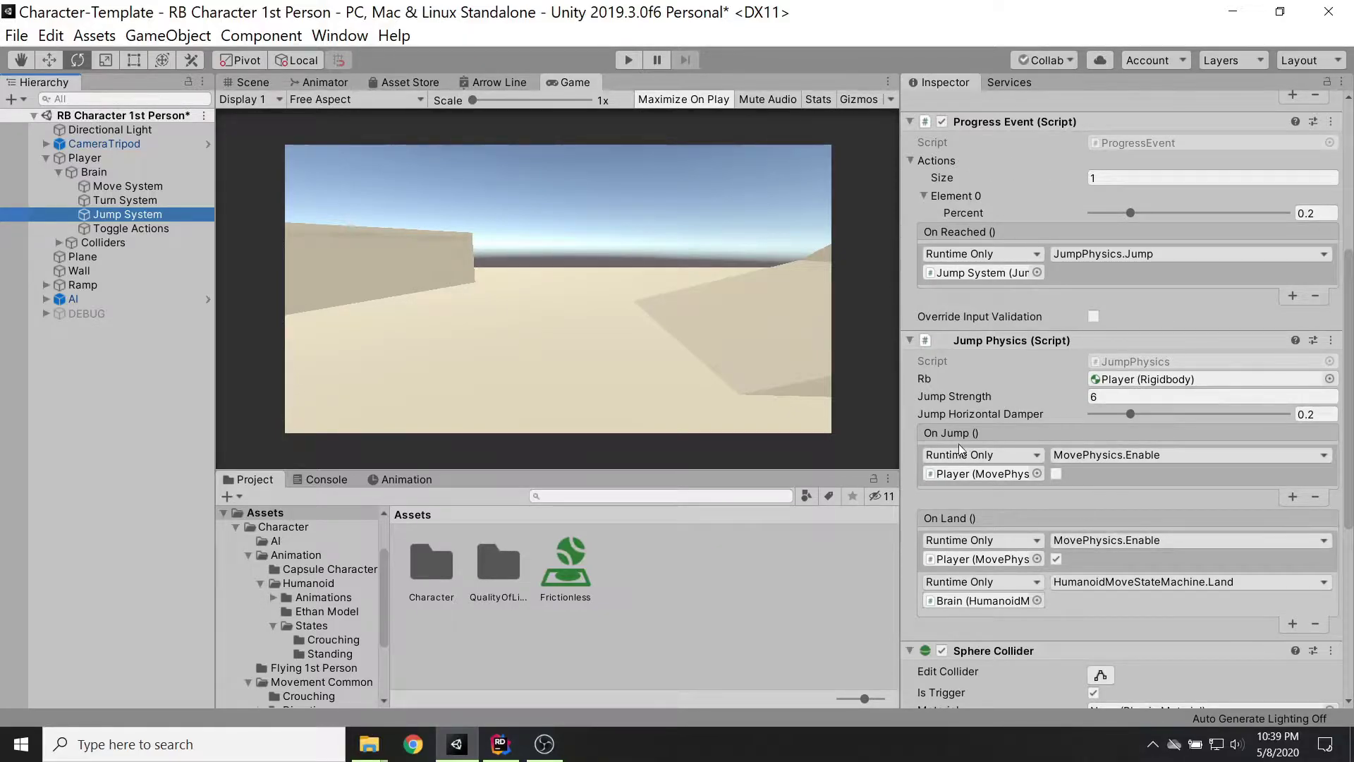
scroll(1022, 420, "up", 3)
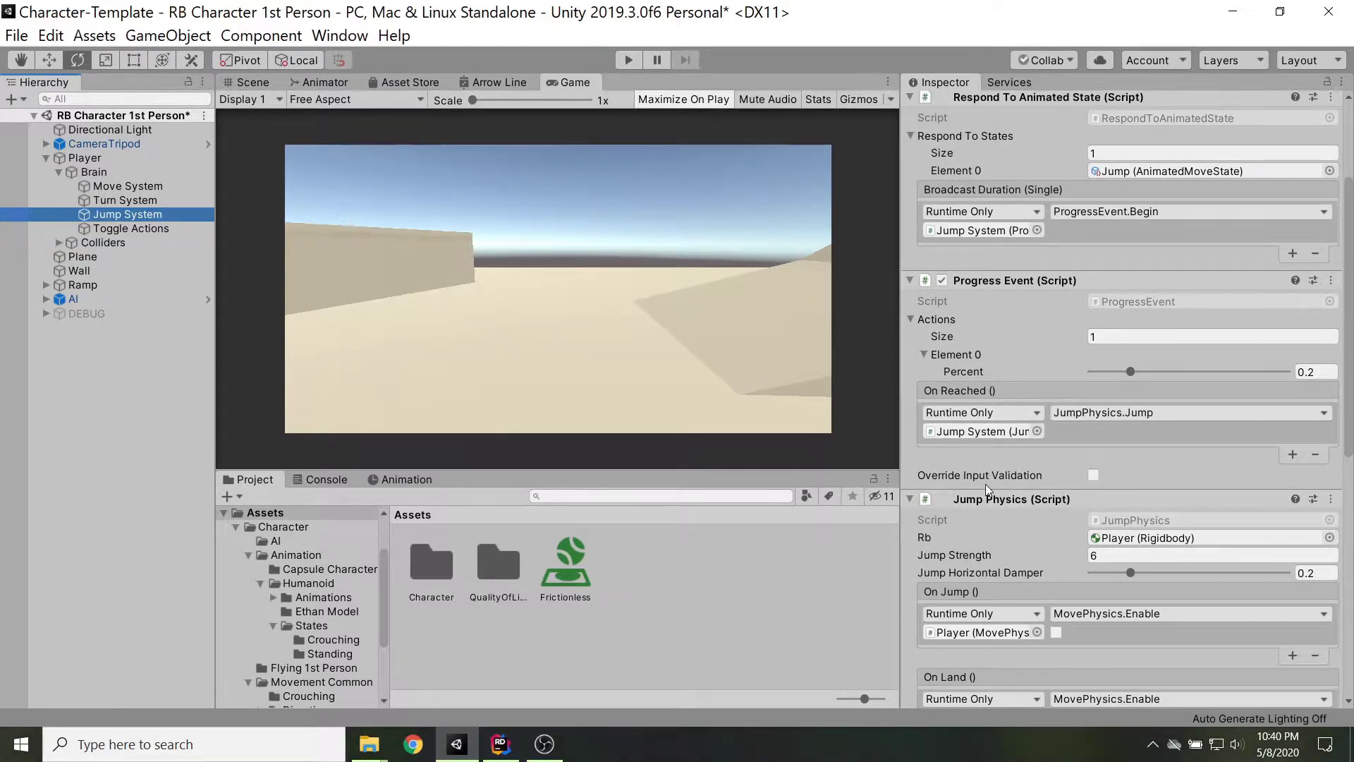
scroll(1084, 526, "up", 3)
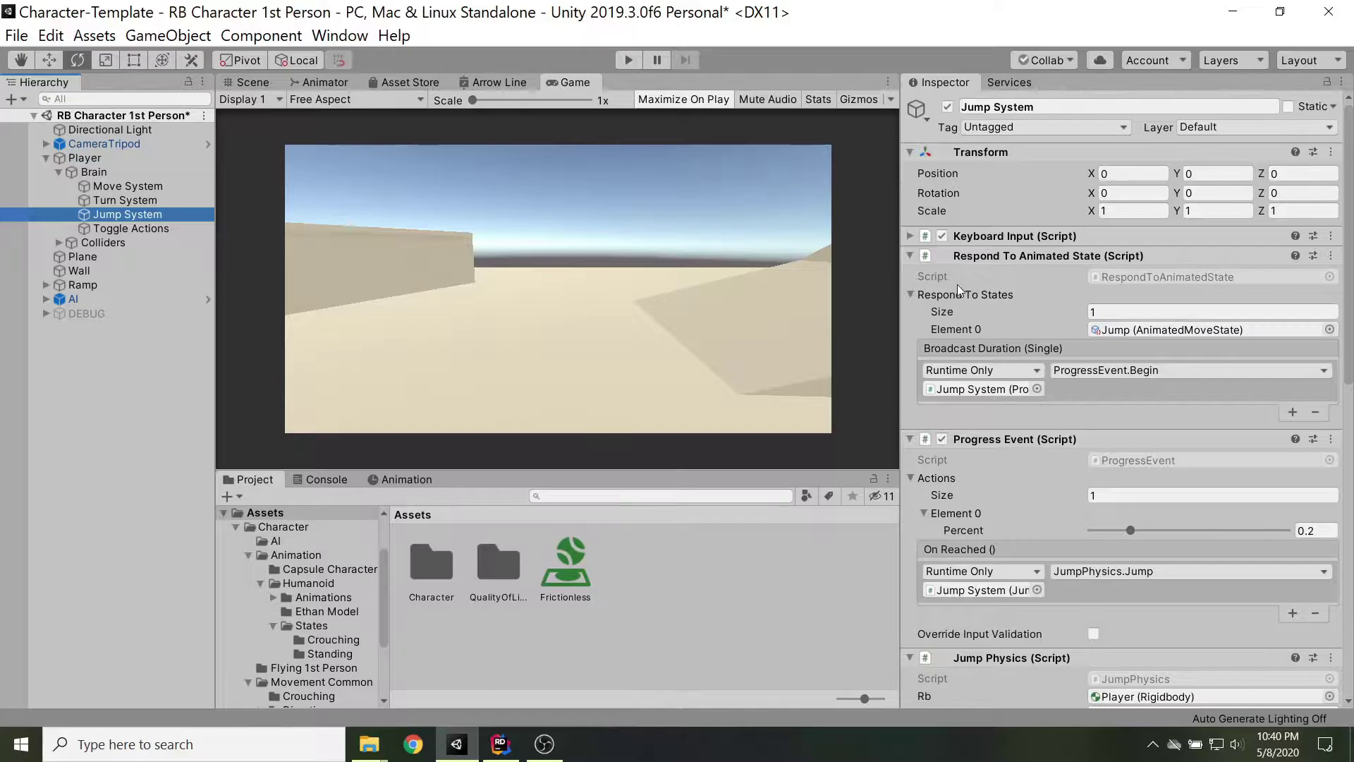
- Add a second On Active entry to the Jump System's Keyboard Input that calls JumpPhysics.Jump on the Jump System
left_click(911, 235)
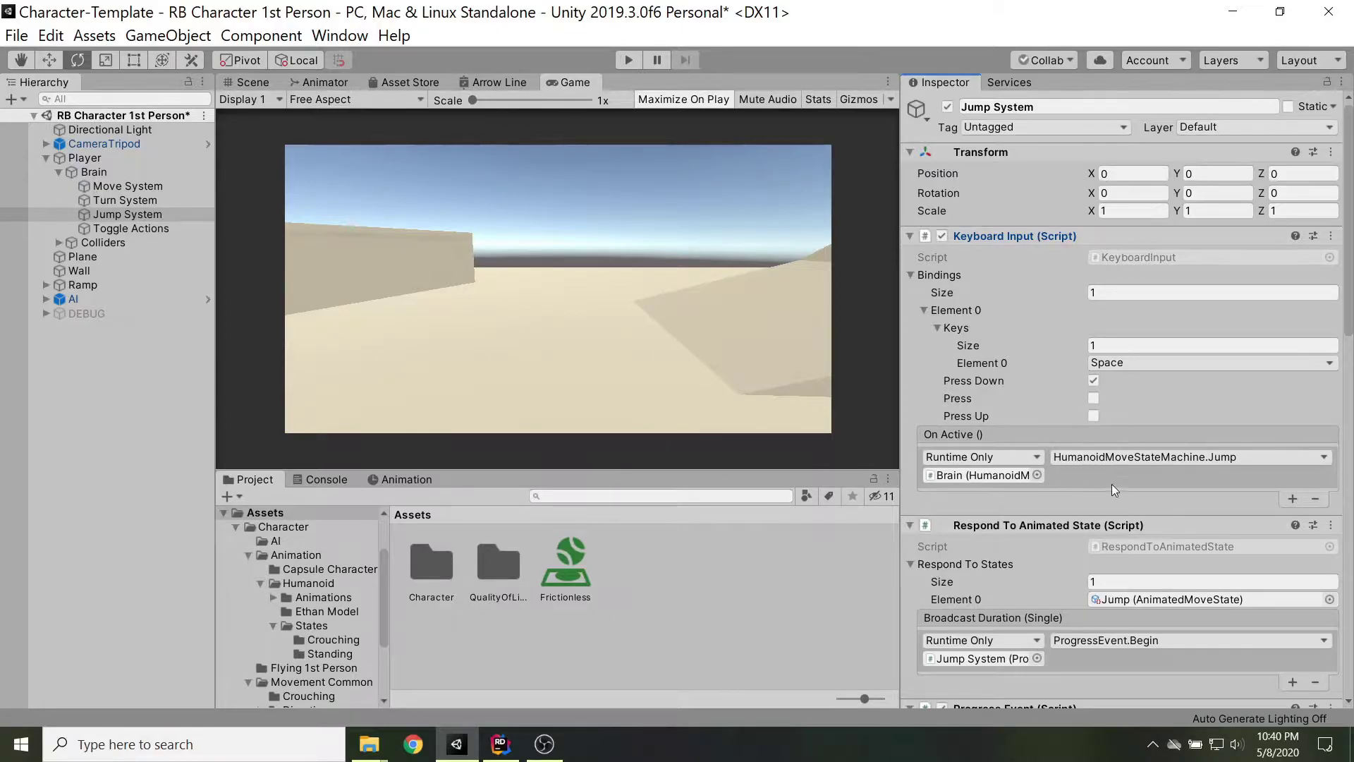
scroll(1042, 399, "down", 6)
scroll(1067, 330, "up", 3)
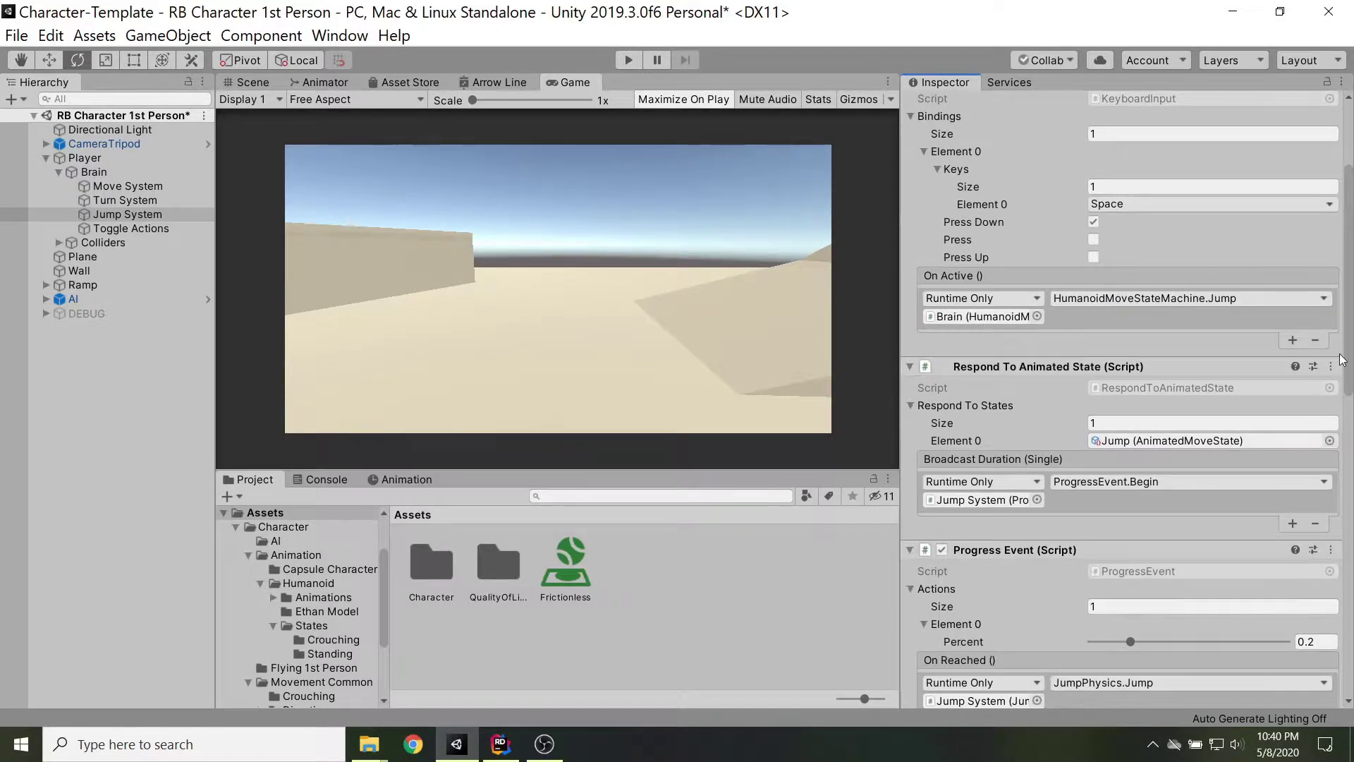
left_click(1292, 340)
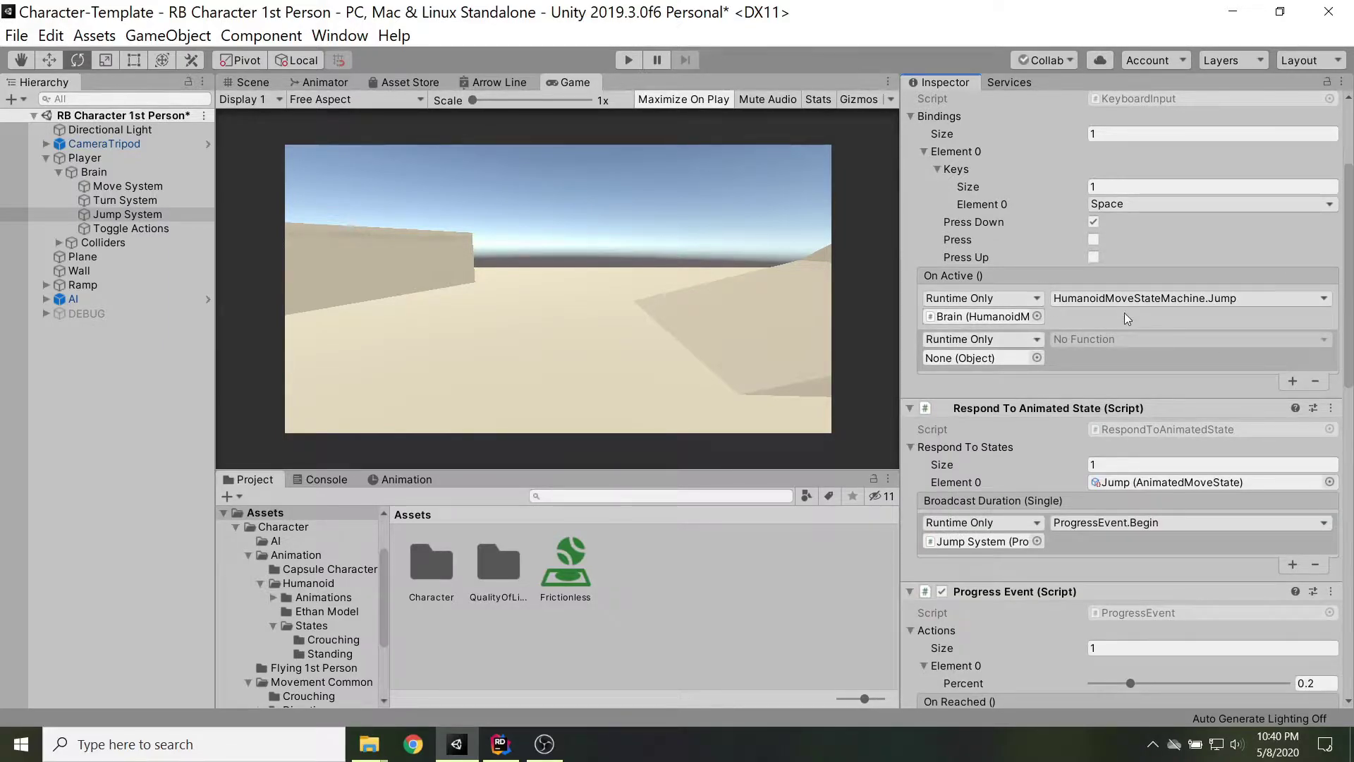
left_click_drag(127, 214, 969, 360)
left_click(1128, 339)
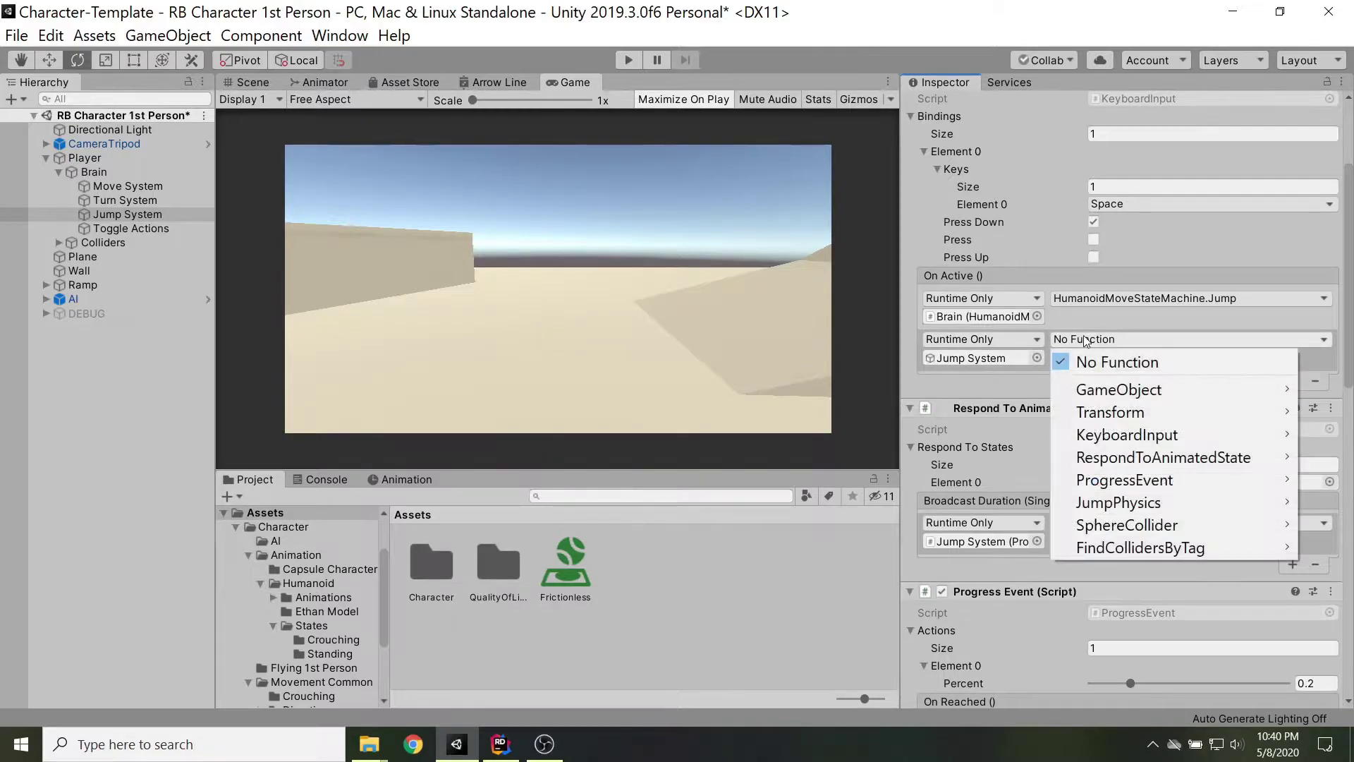
mouse_move(1149, 510)
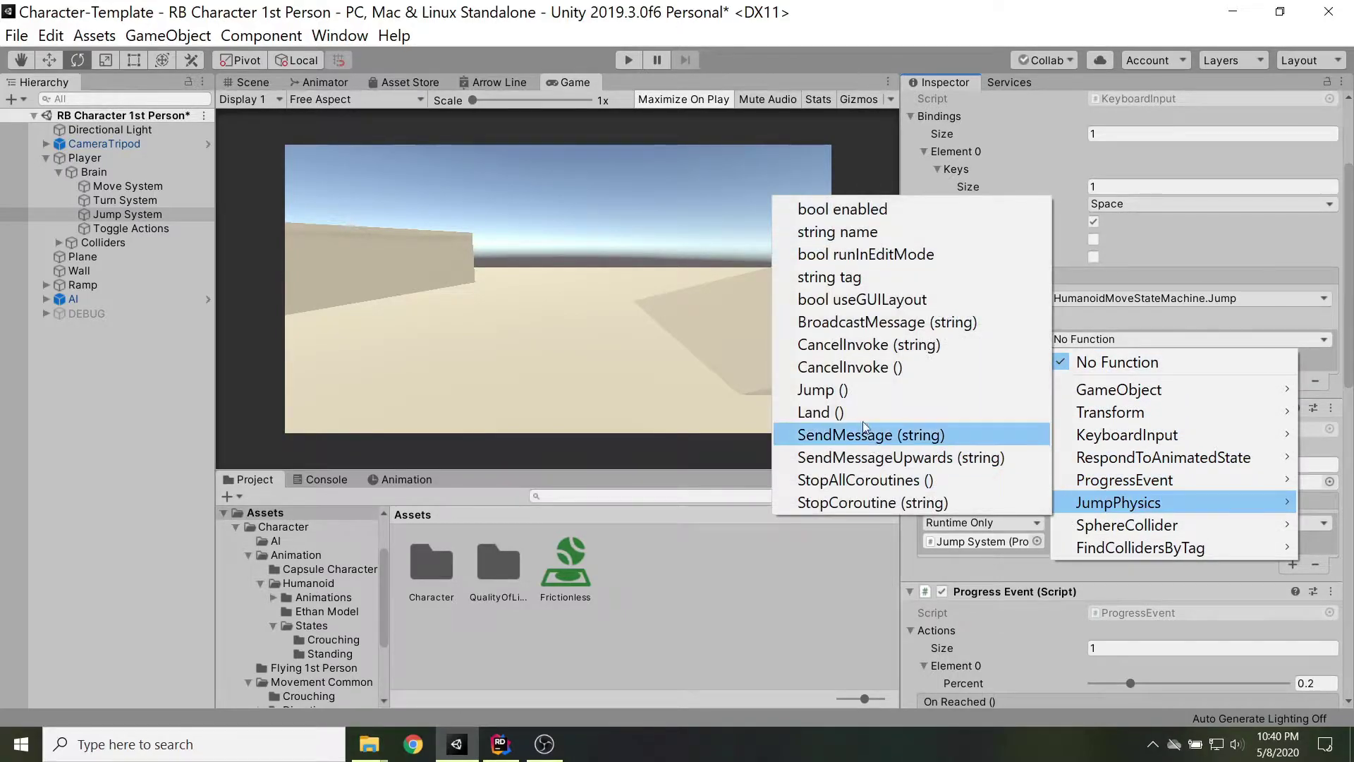
left_click(810, 388)
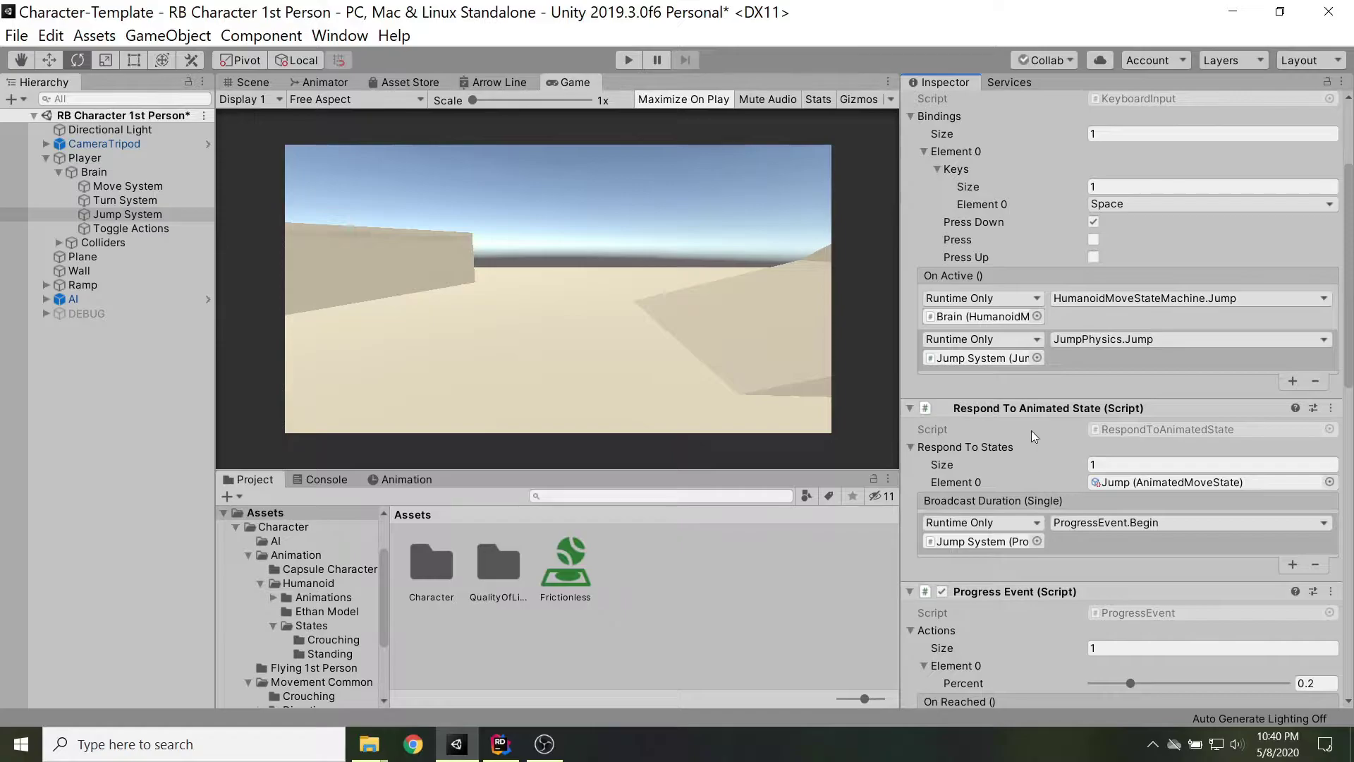
- Remove the Progress Event and Respond To Animated State components from the Jump System
scroll(1026, 432, "down", 3)
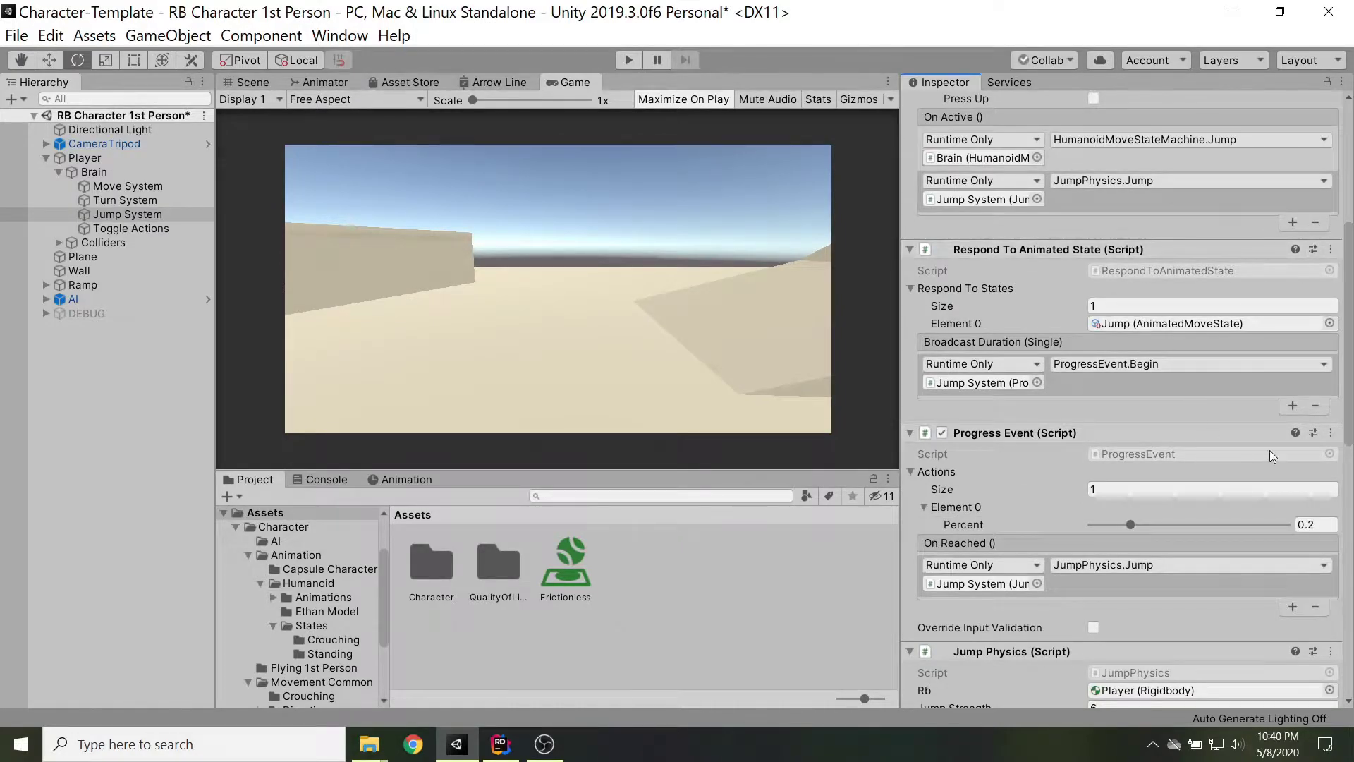
left_click(1330, 433)
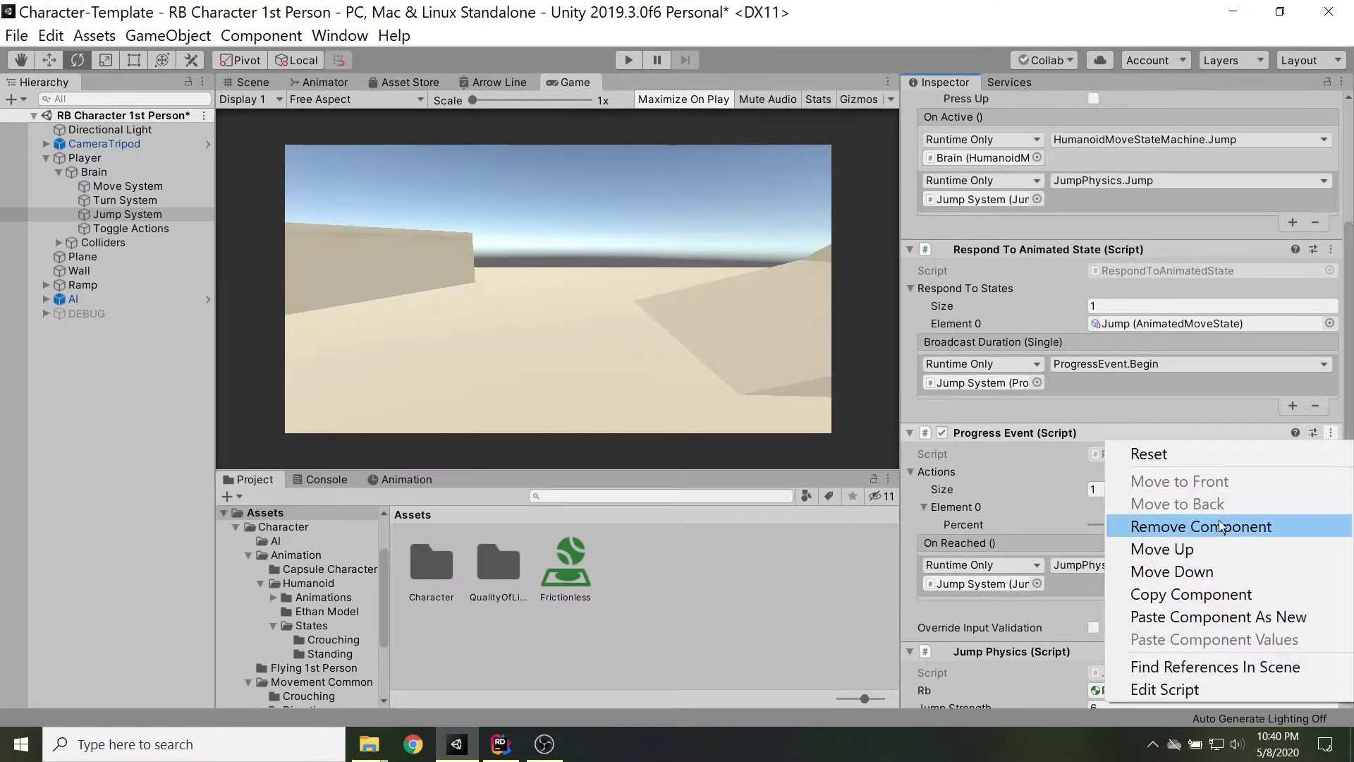
left_click(1220, 526)
left_click(1330, 250)
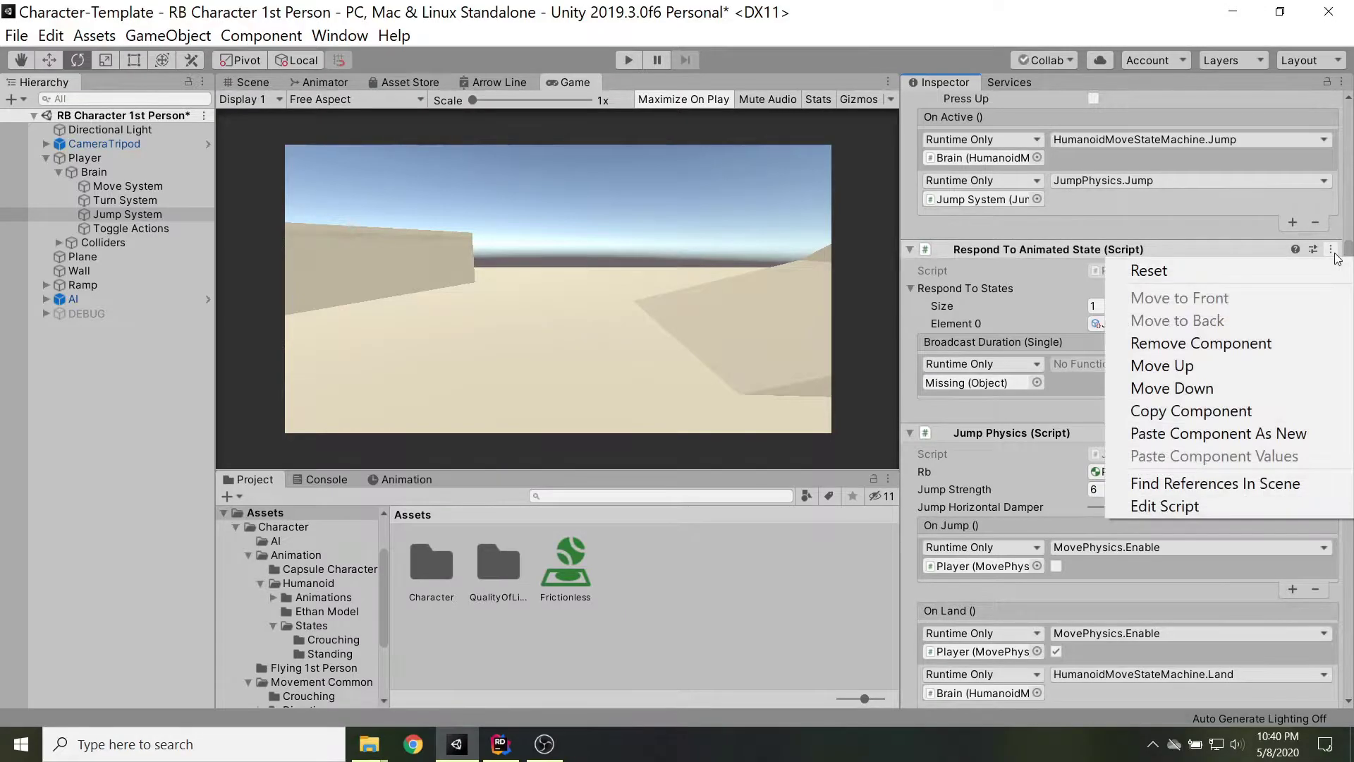
left_click(1224, 342)
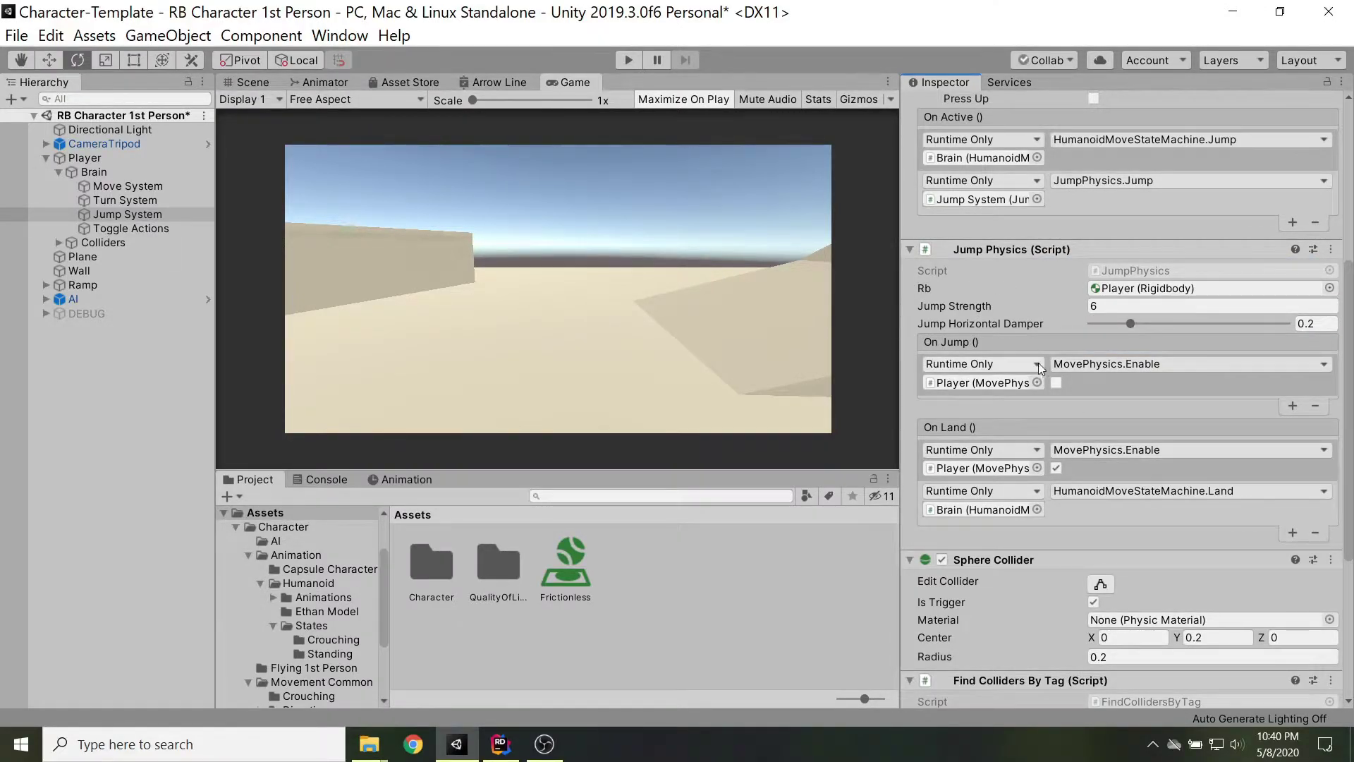
scroll(1036, 486, "down", 5)
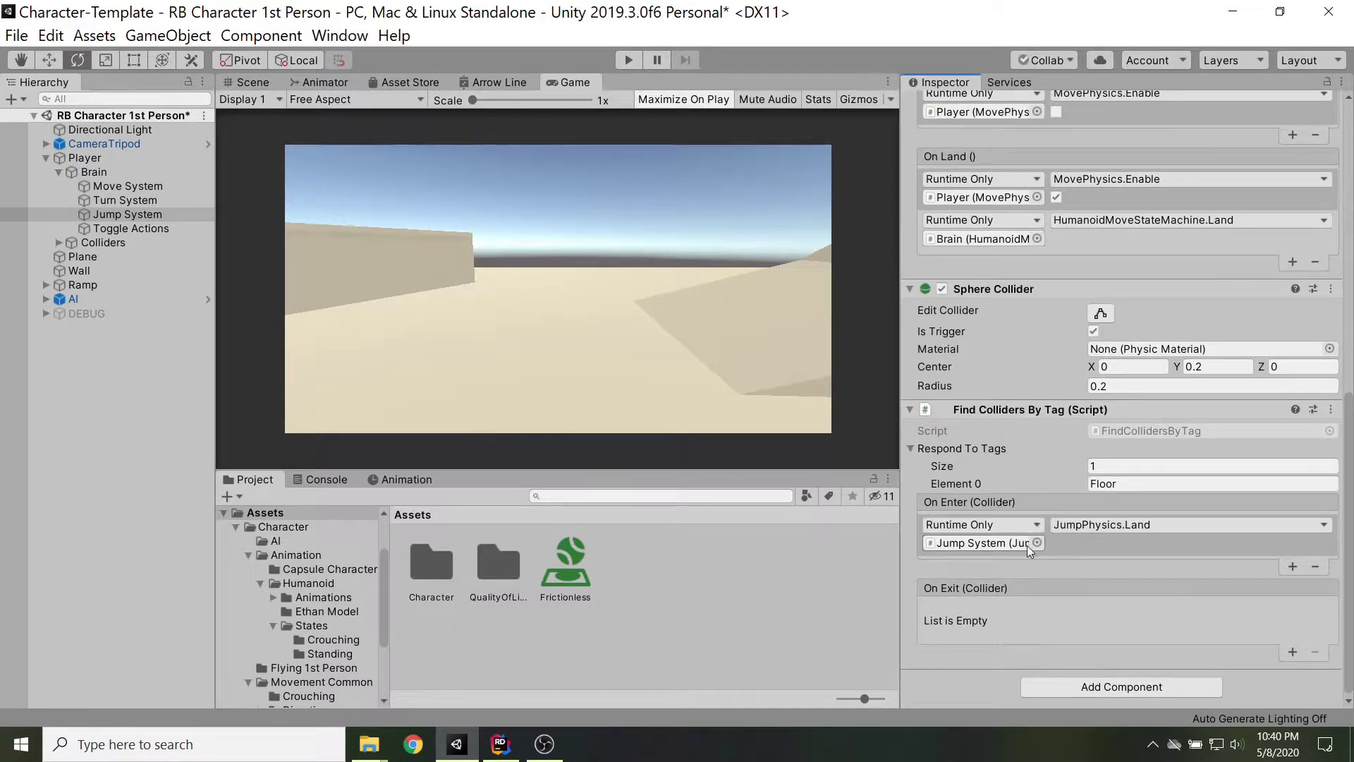
scroll(1091, 534, "up", 10)
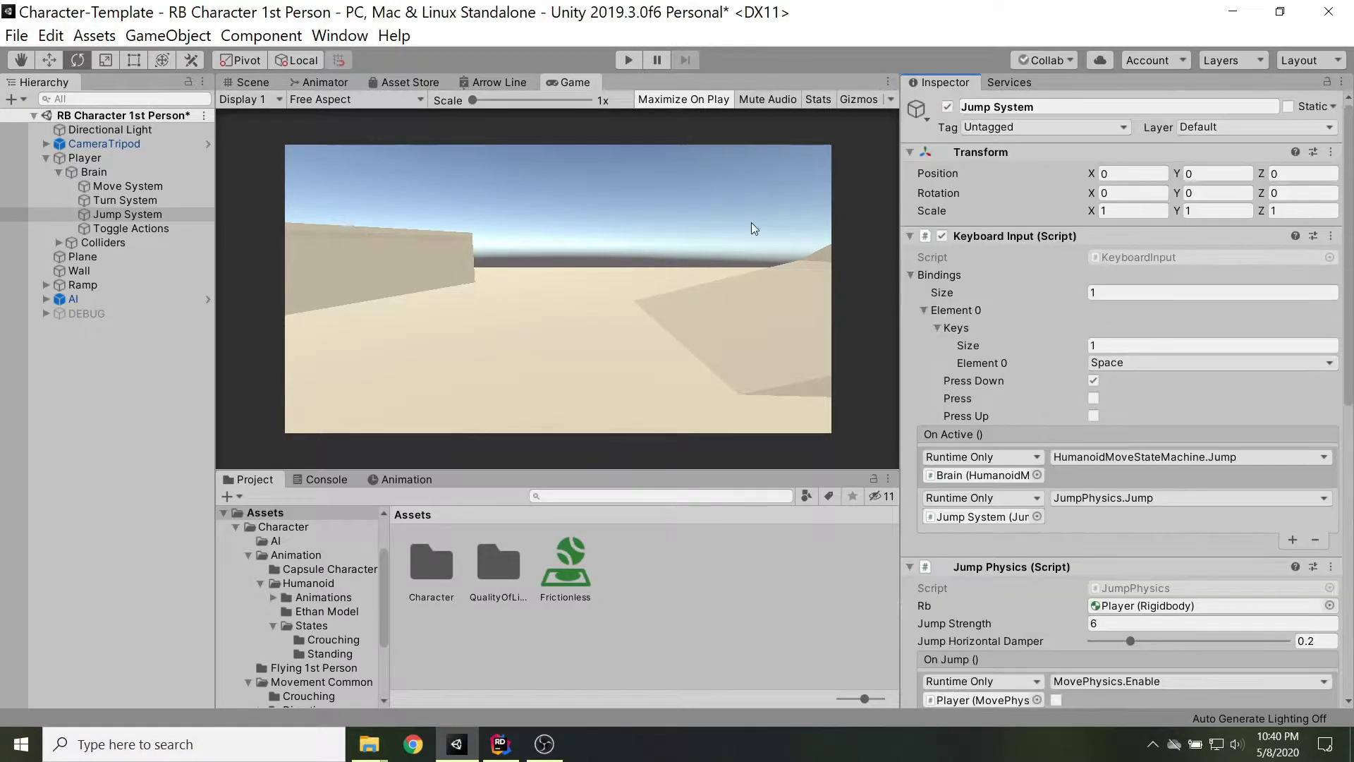
- Check the Toggle Actions key bindings and the Follow Instant target of the CameraTripod
left_click(115, 227)
scroll(1106, 394, "down", 2)
scroll(1106, 402, "up", 2)
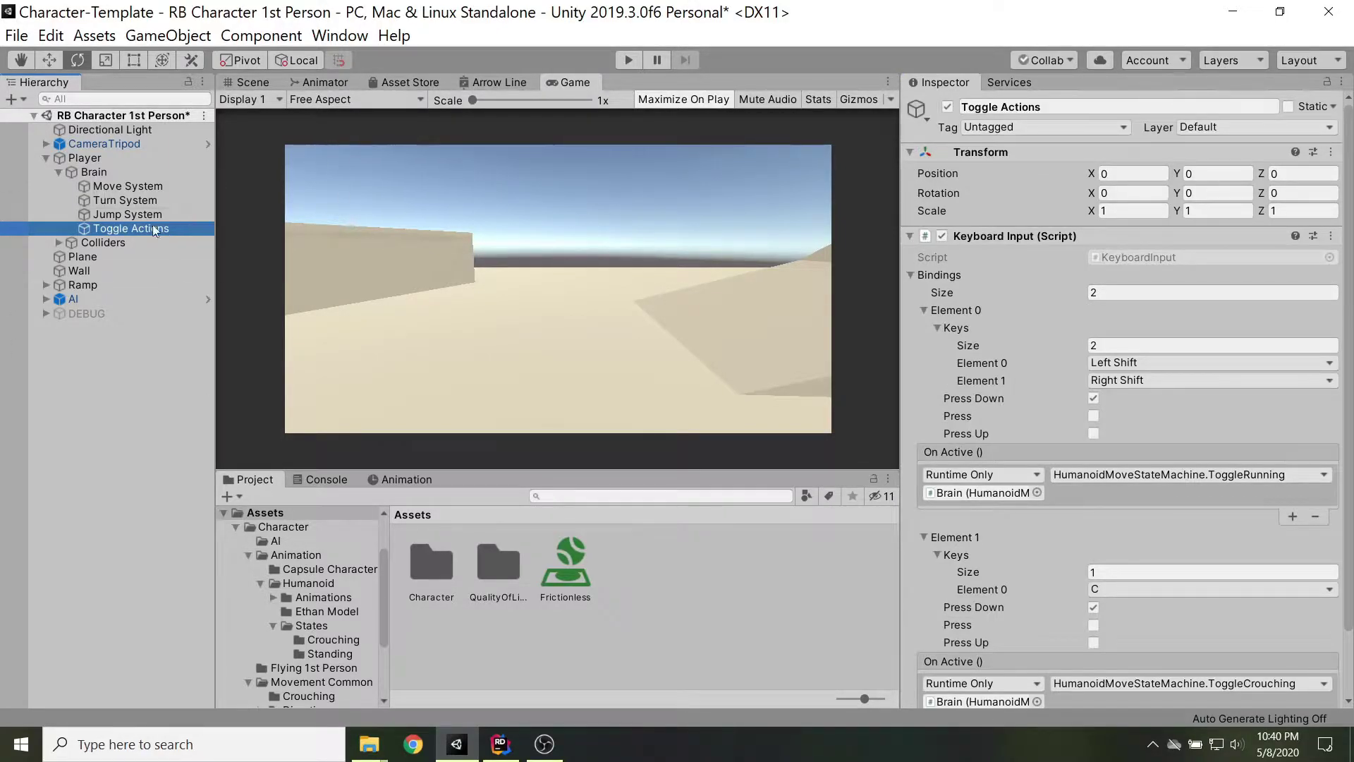
left_click(104, 143)
key("Right")
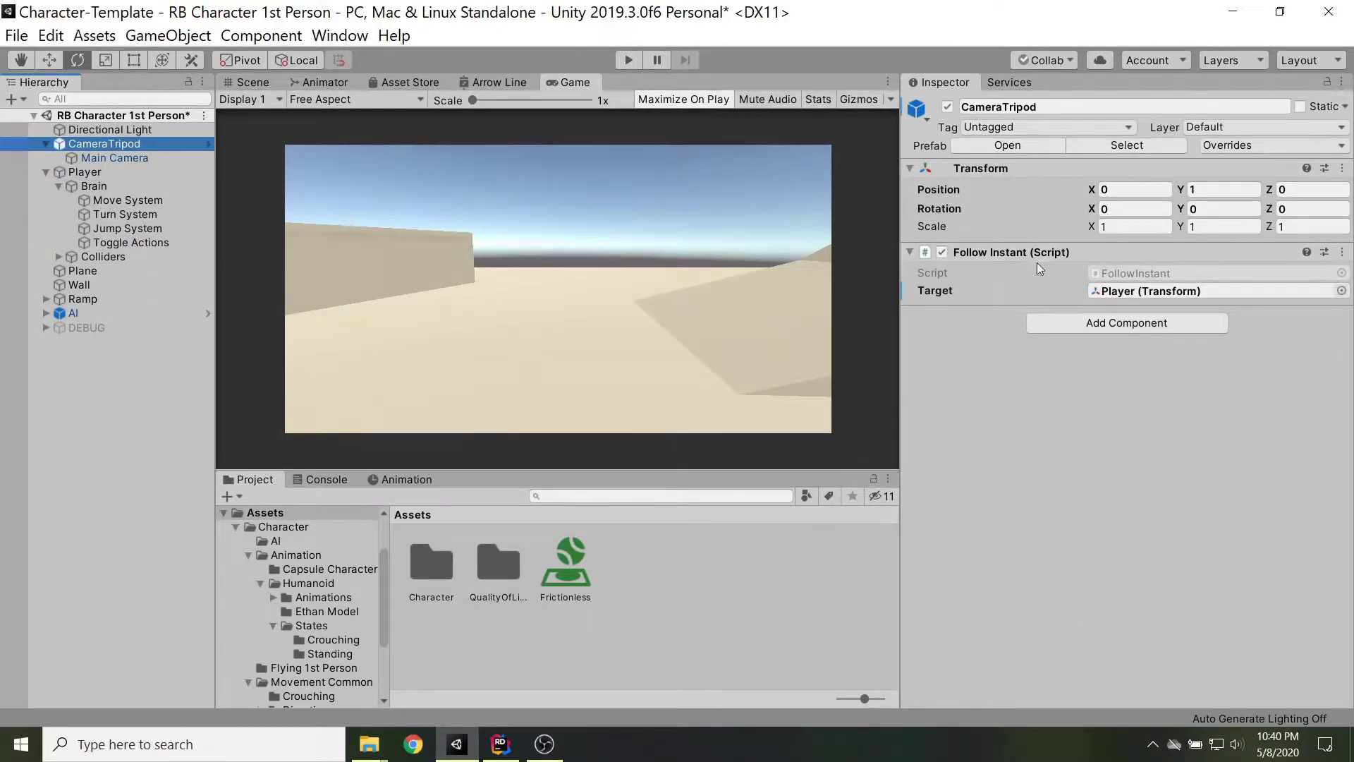
left_click(1171, 292)
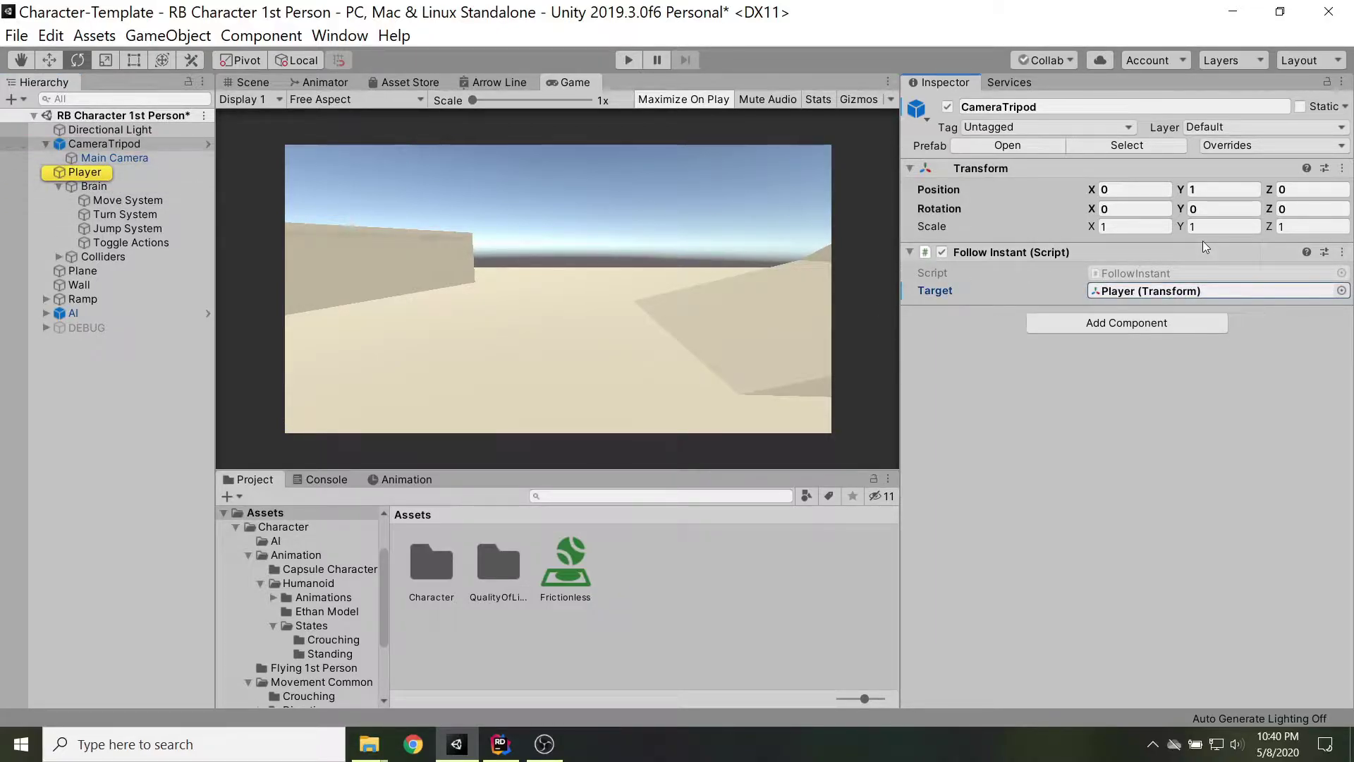
- Set the Main Camera's Position Z to 0 and Rotation X to 0, and save the scene
left_click(106, 158)
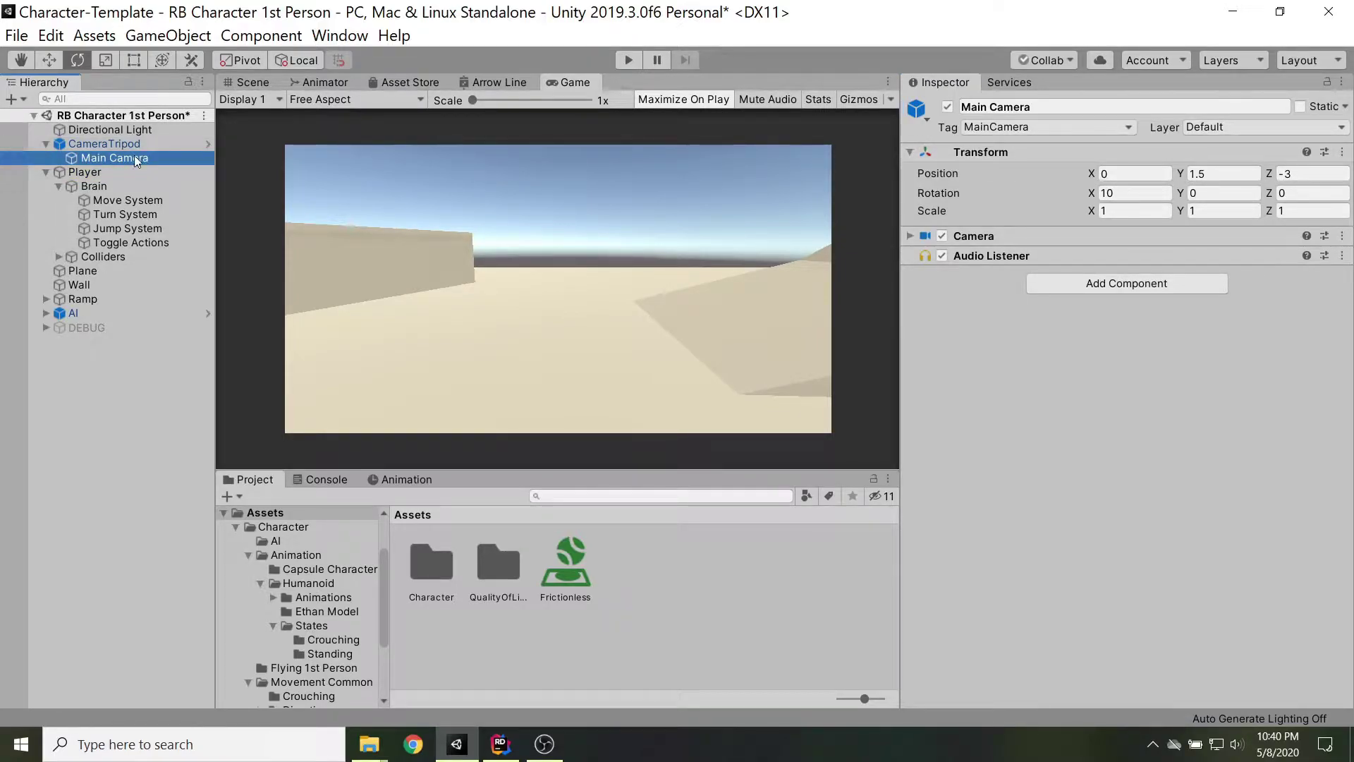
left_click(1297, 177)
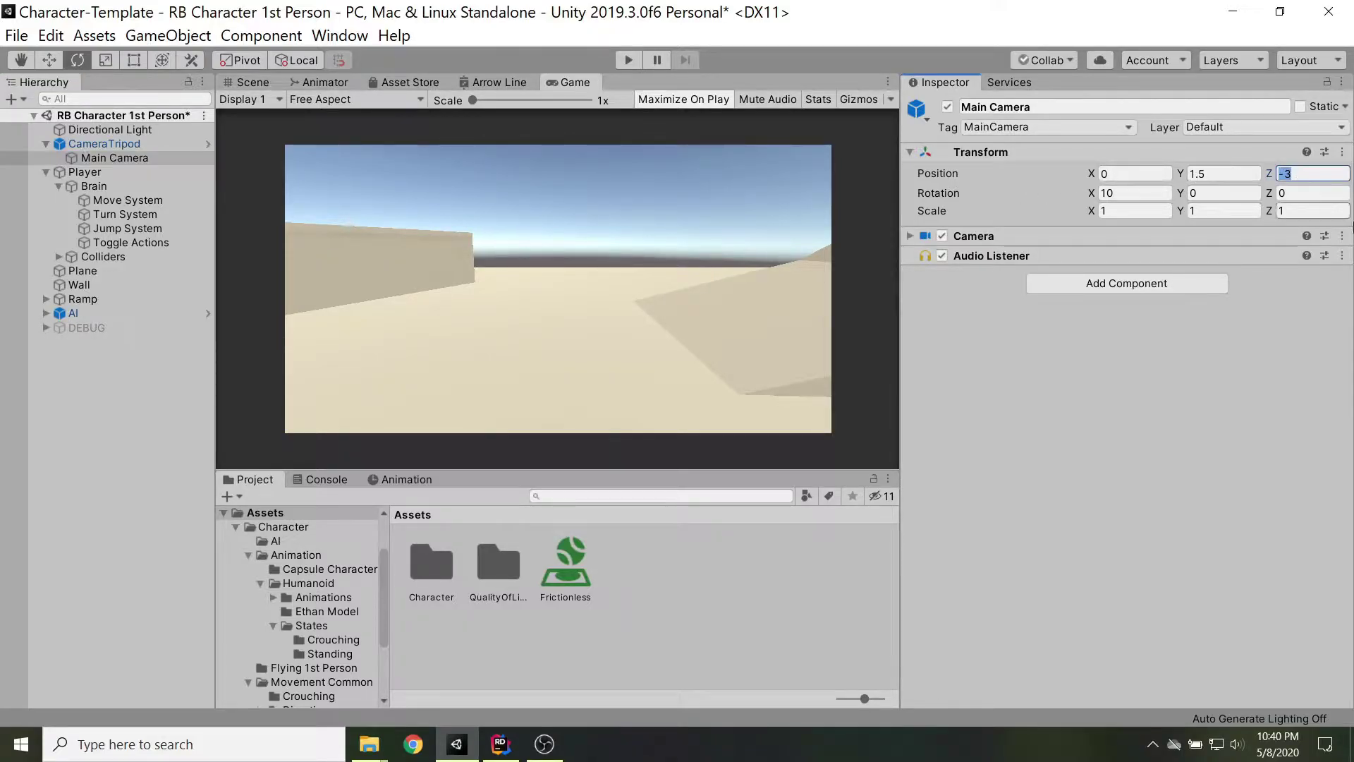
type("0")
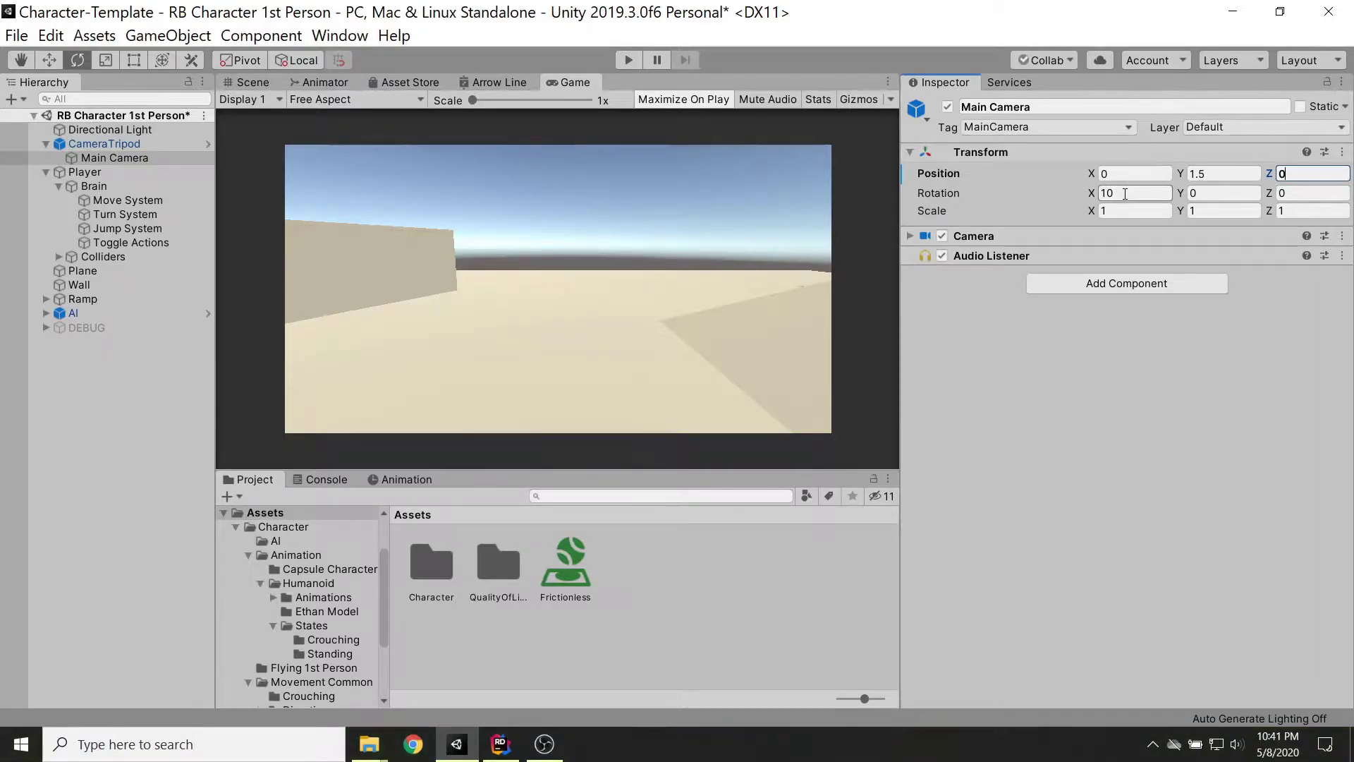
left_click(1124, 193)
type("0")
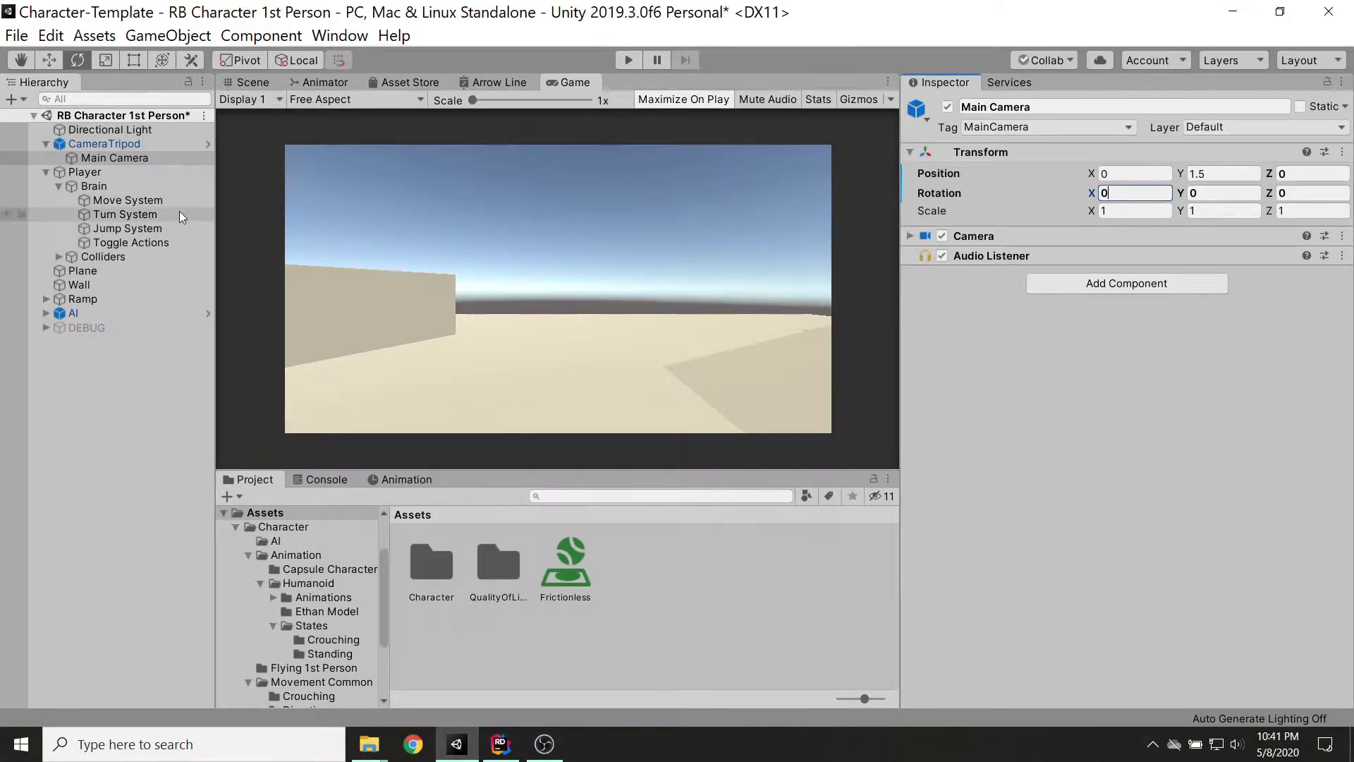
key("ctrl+s")
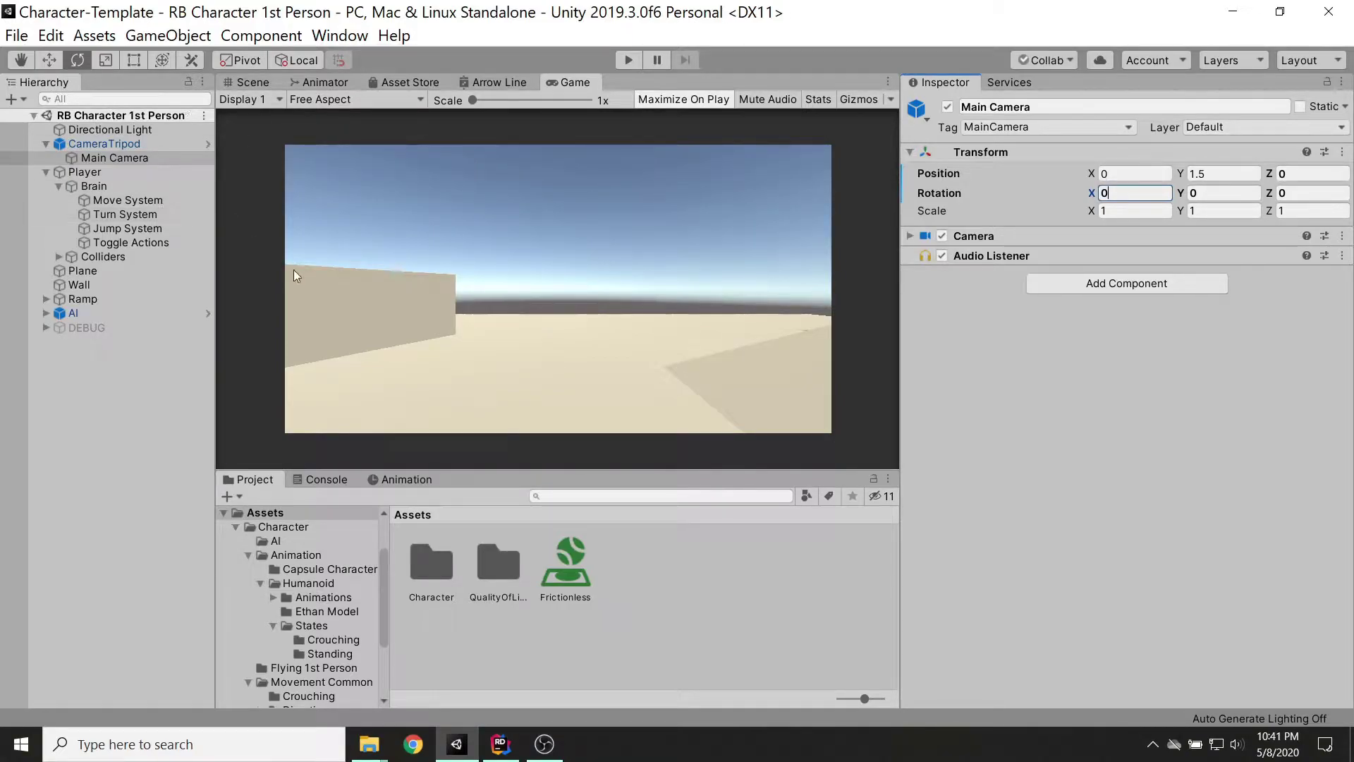
- Run the game and test turning the first-person view in both directions
left_click(626, 60)
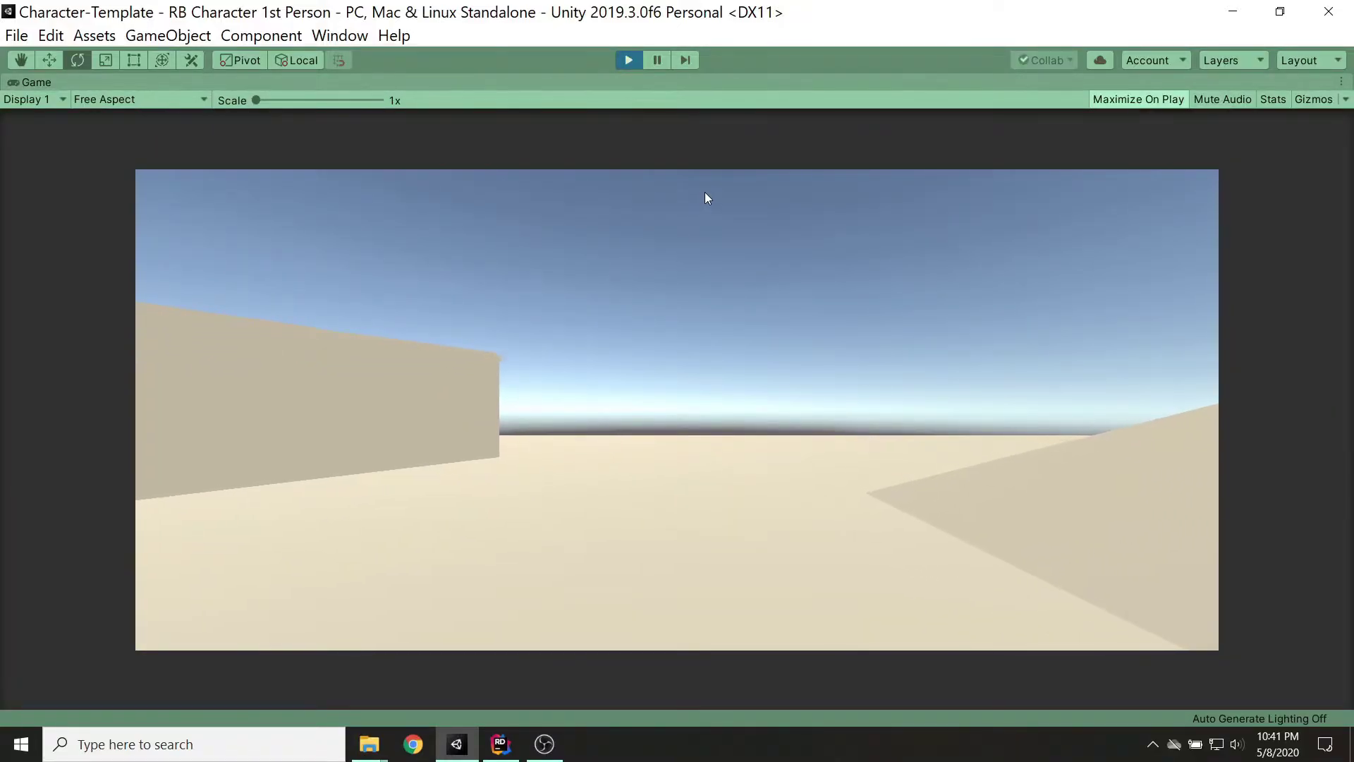
key("a")
key("d")
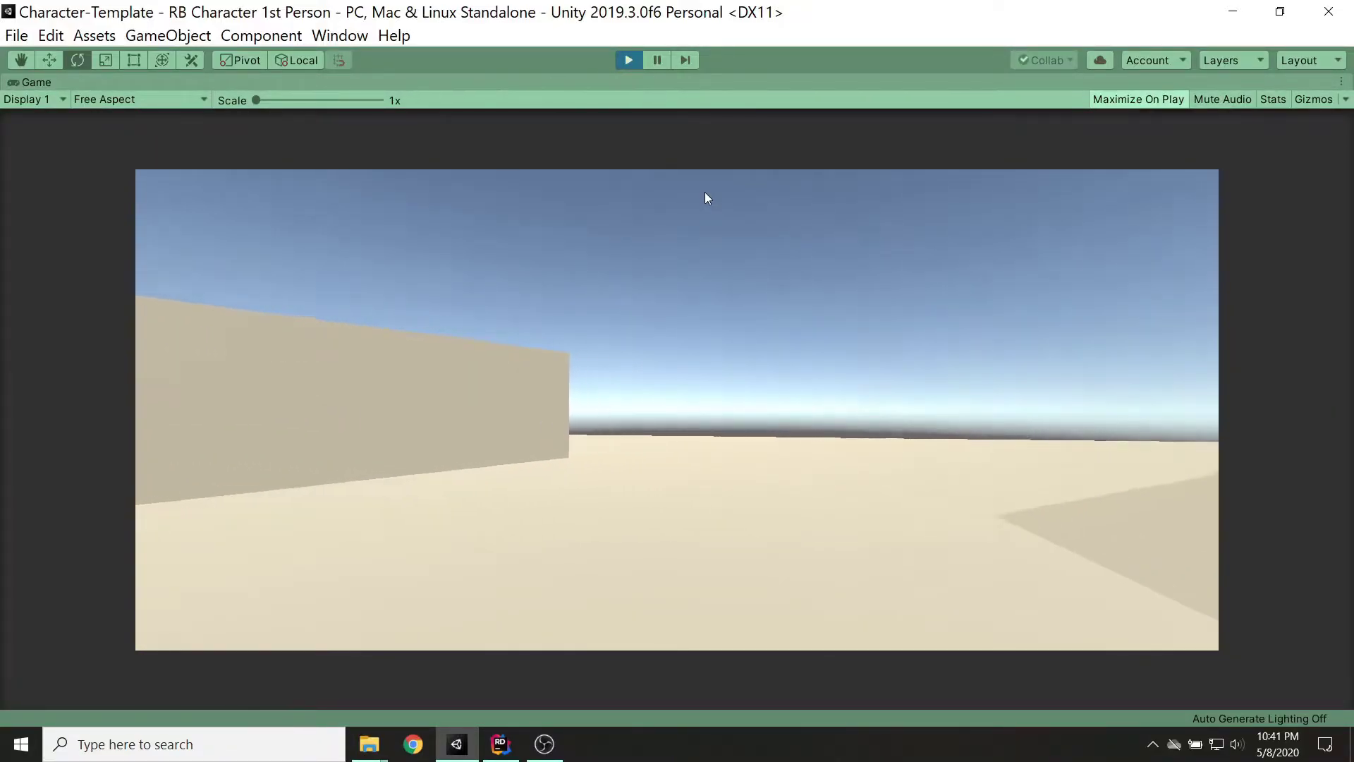
key("a")
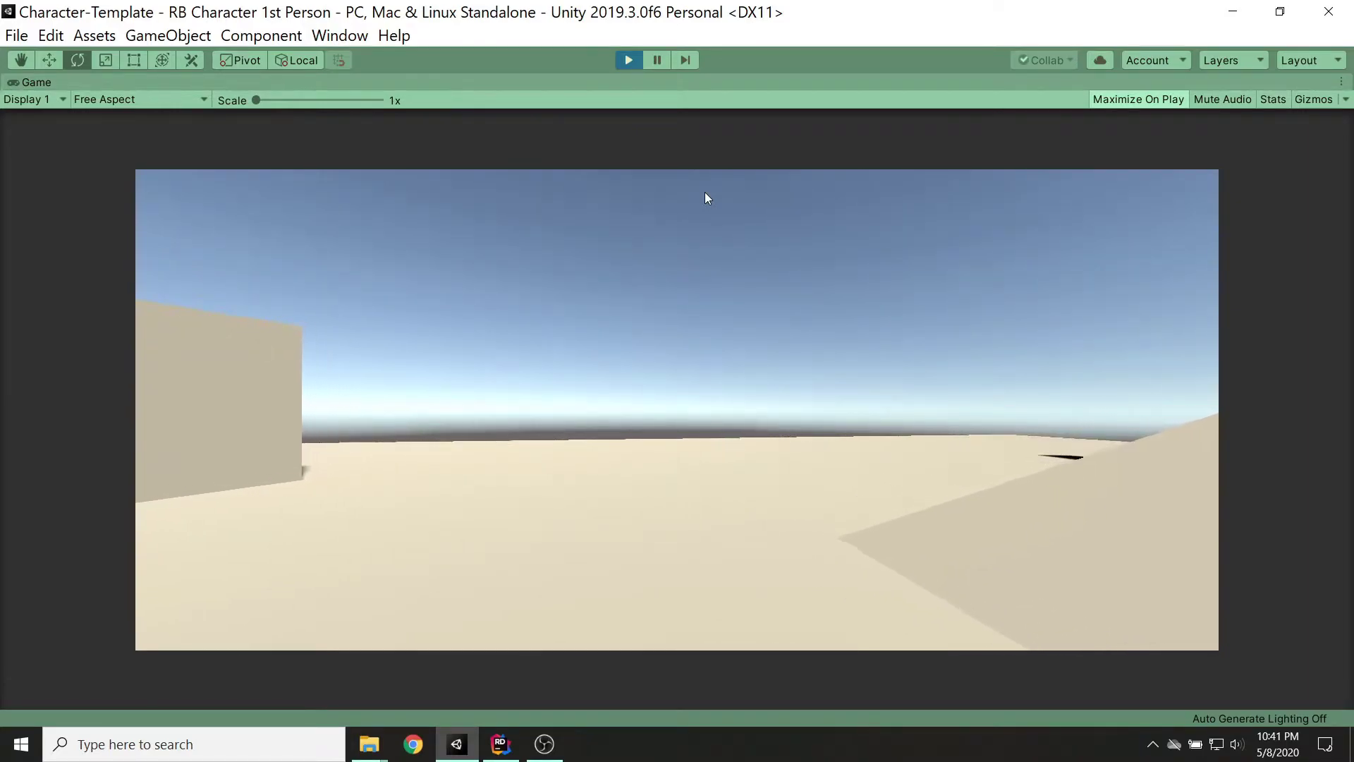
key("d")
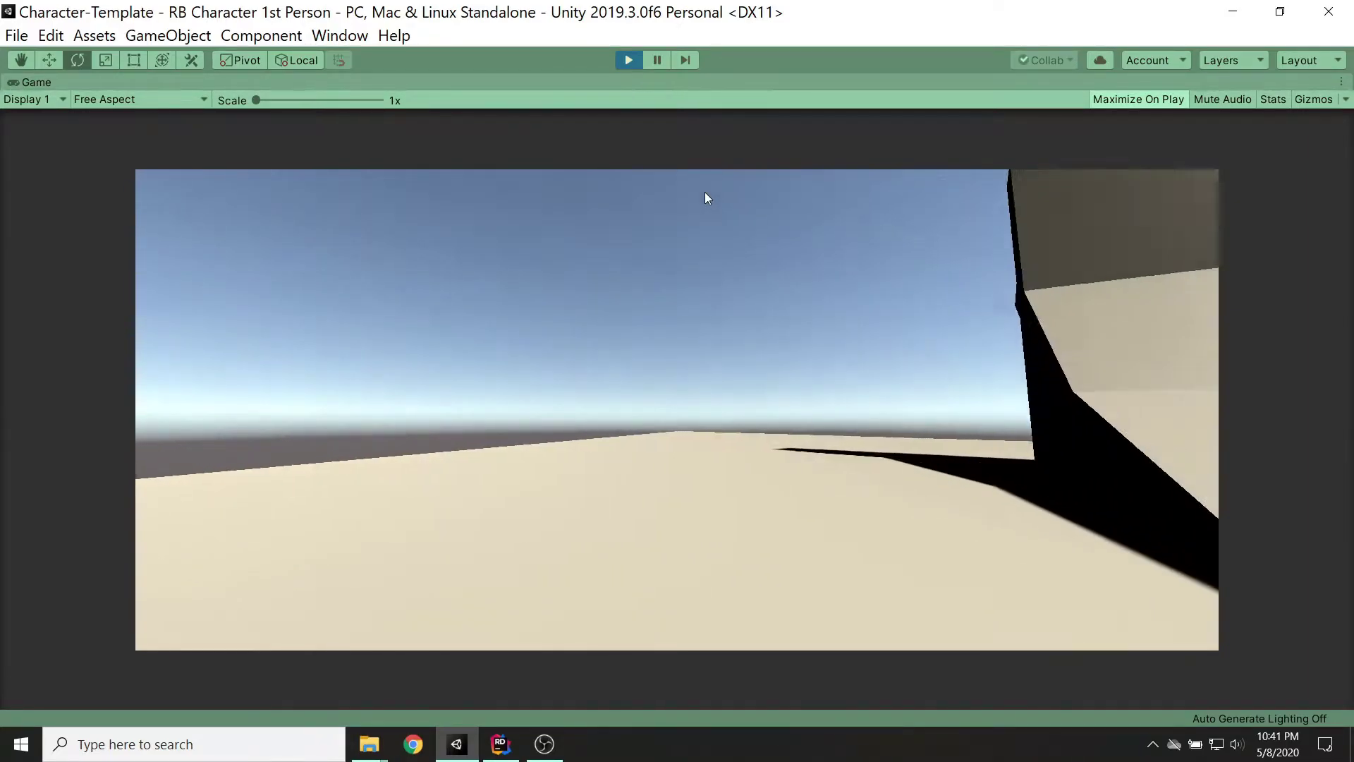
key("a")
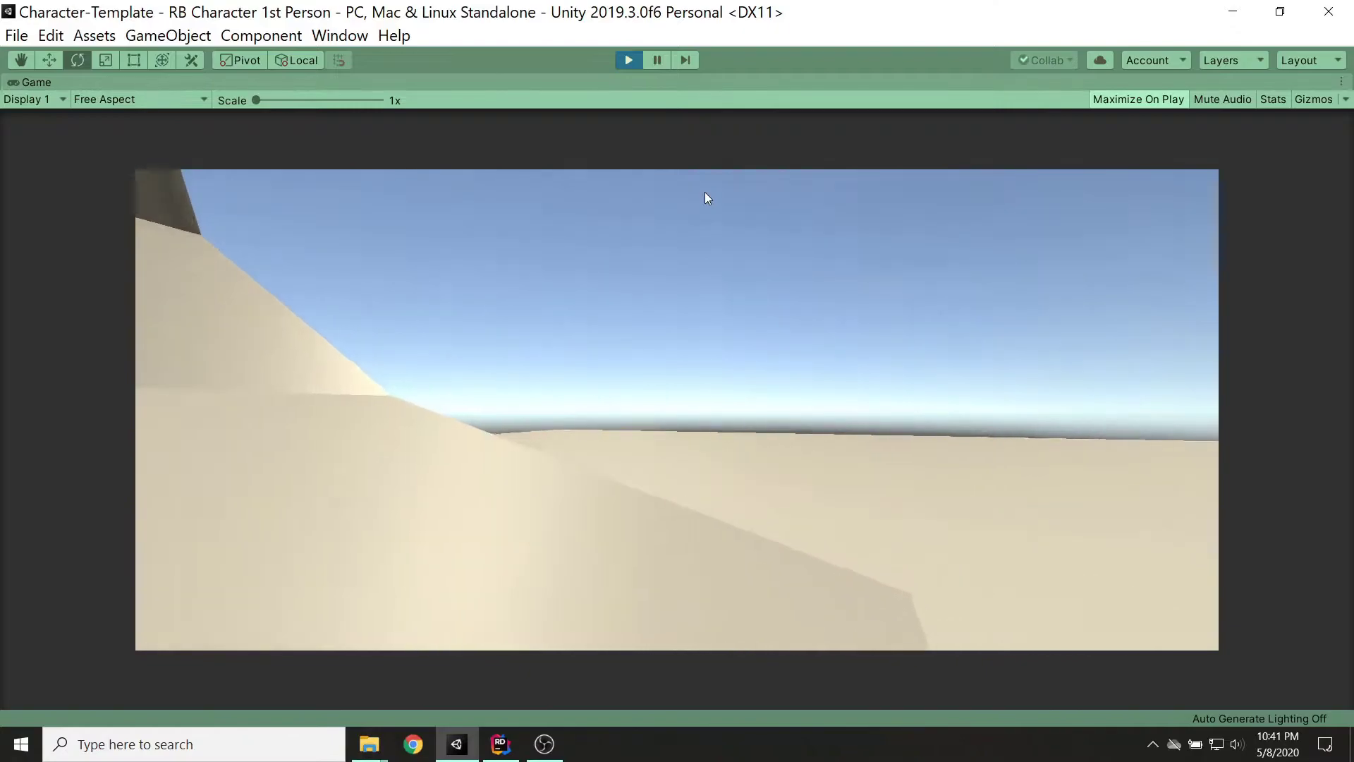
key("d")
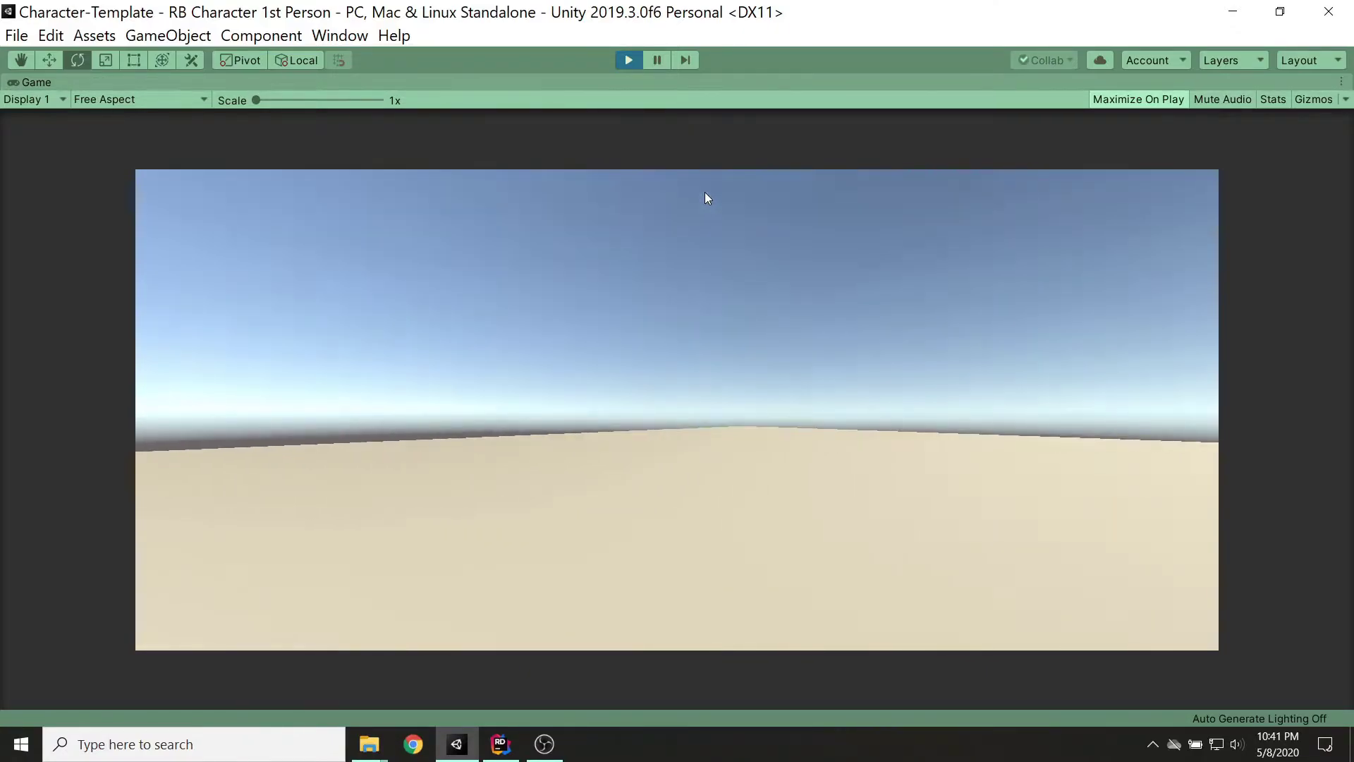
key("a")
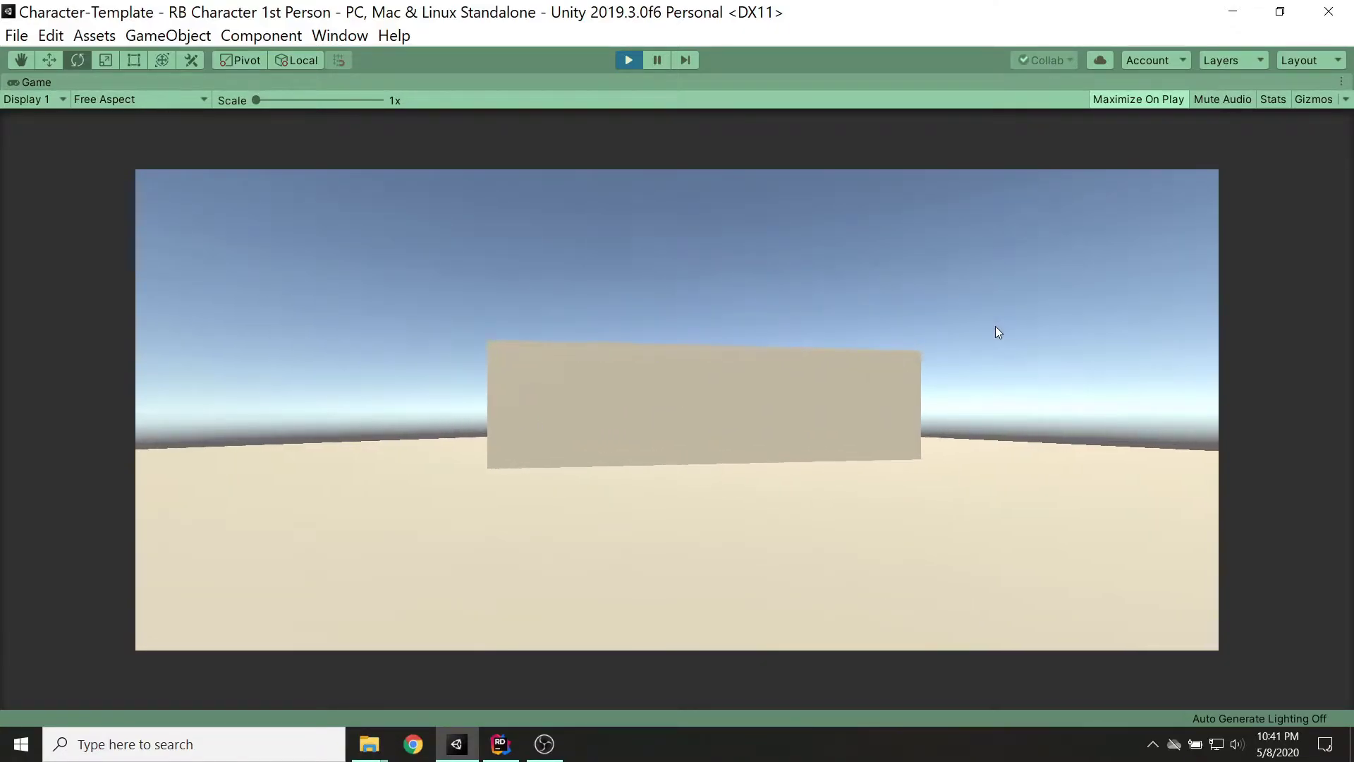
- Test walking forward and backward while turning near the wall, and exit play mode
key("w")
key("d")
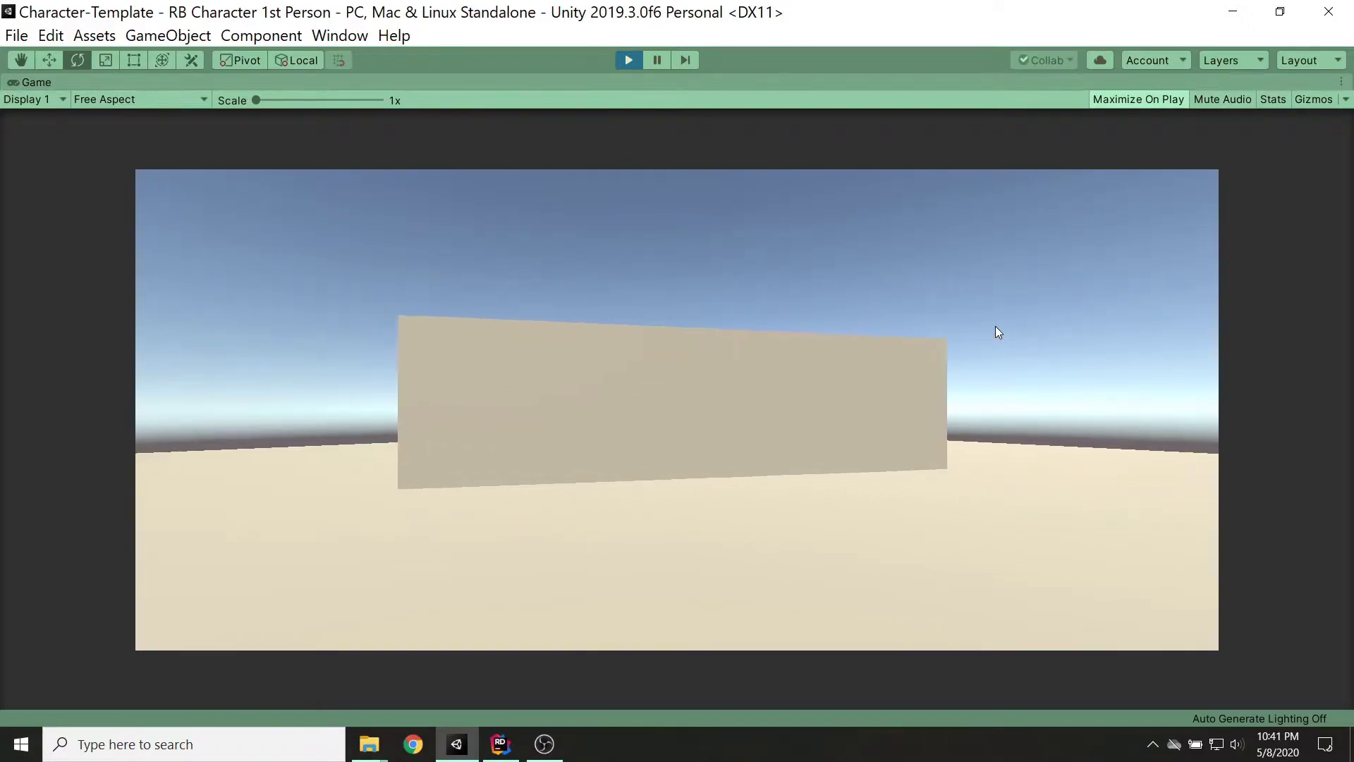
key("s")
key("w")
key("d")
key("w")
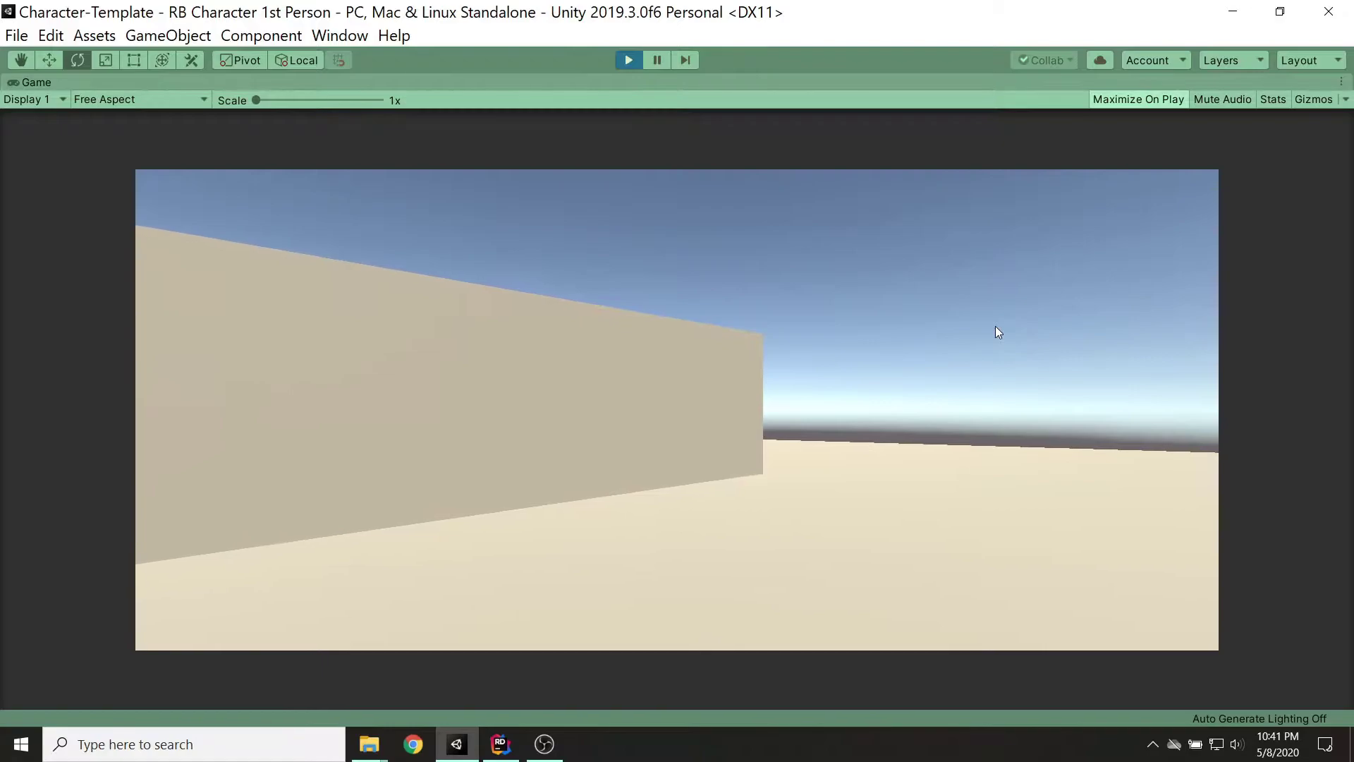
key("w")
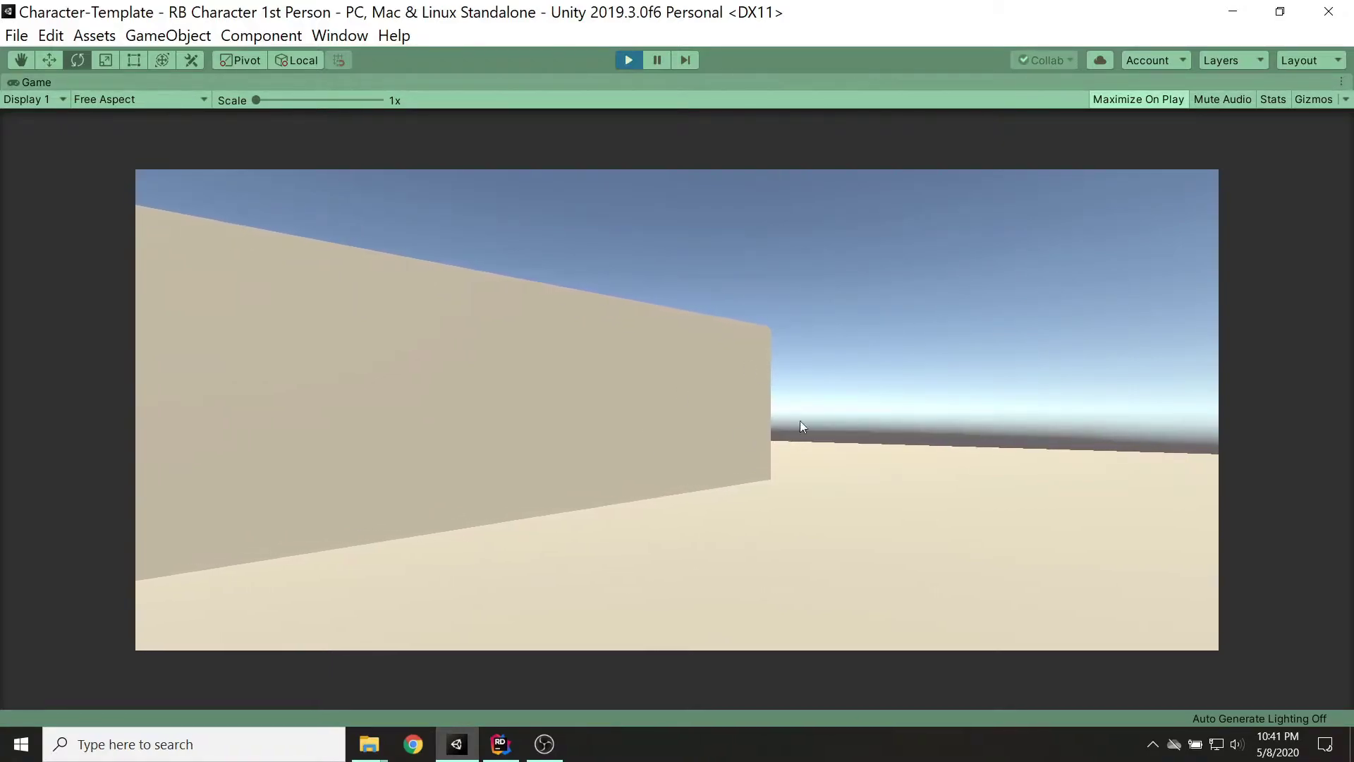
key("a")
key("d")
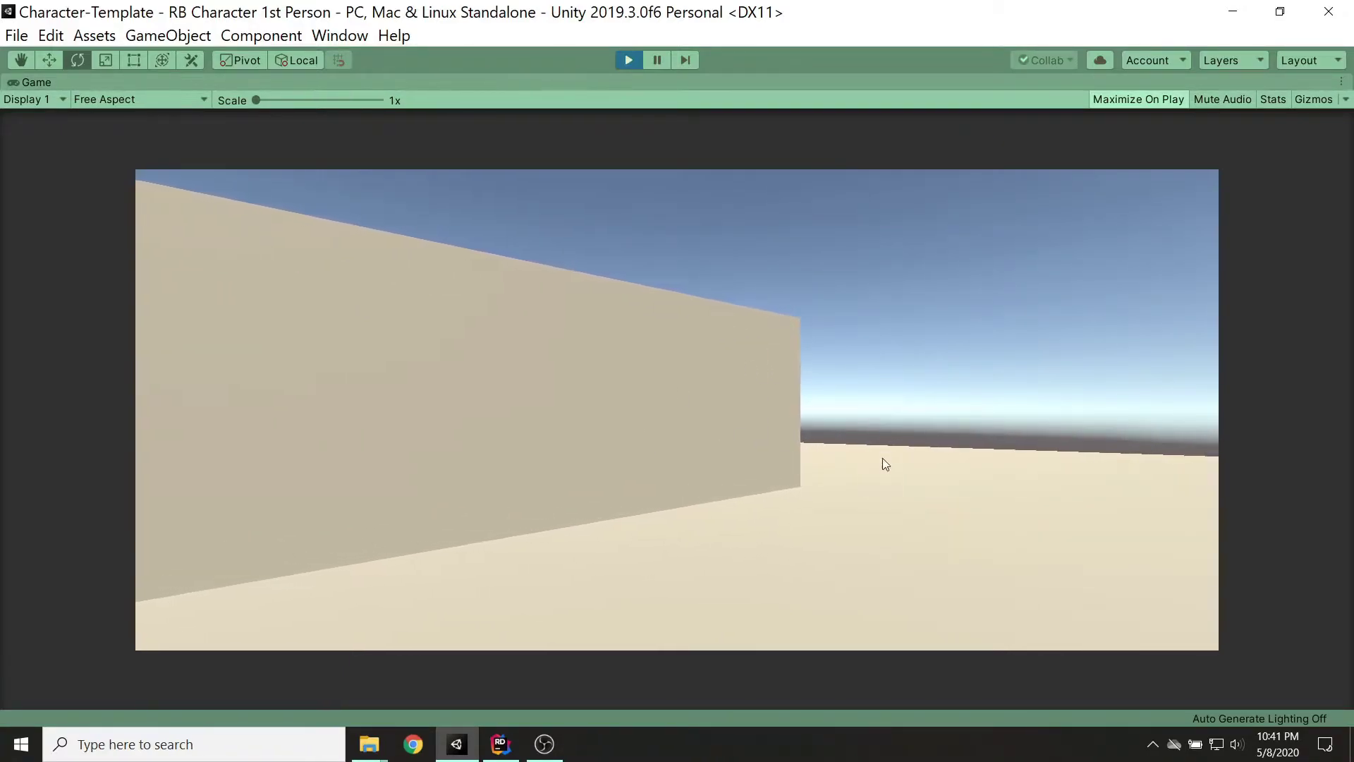
left_click(628, 60)
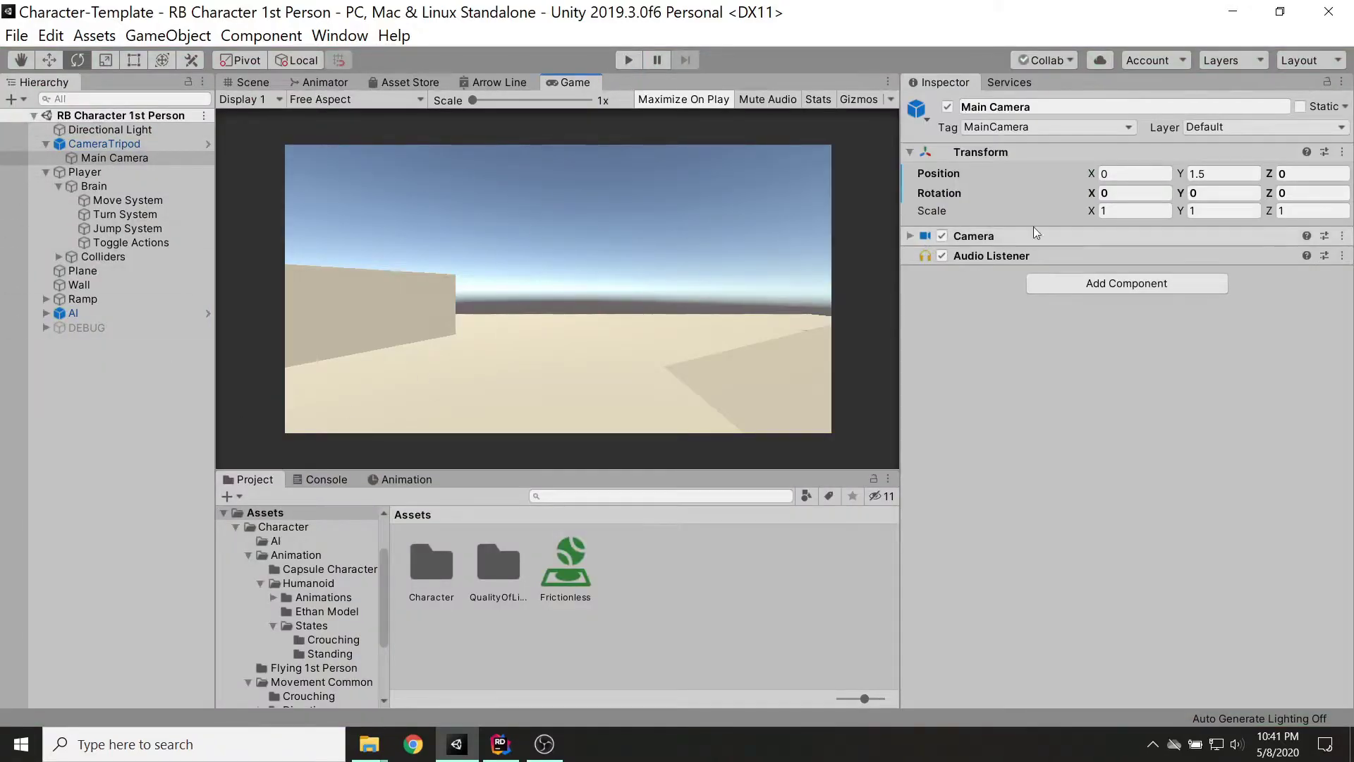
- Unpack the CameraTripod prefab instance in the scene
left_click(909, 236)
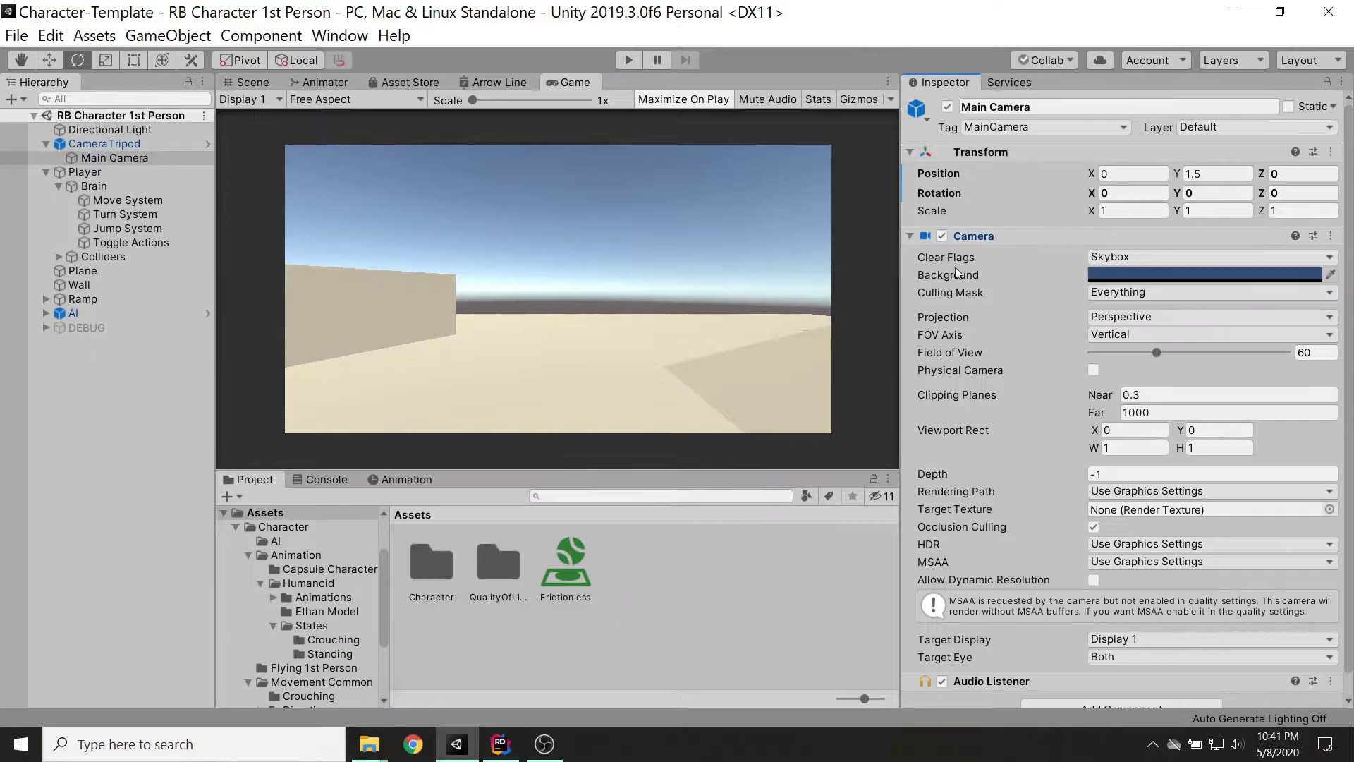
left_click(910, 237)
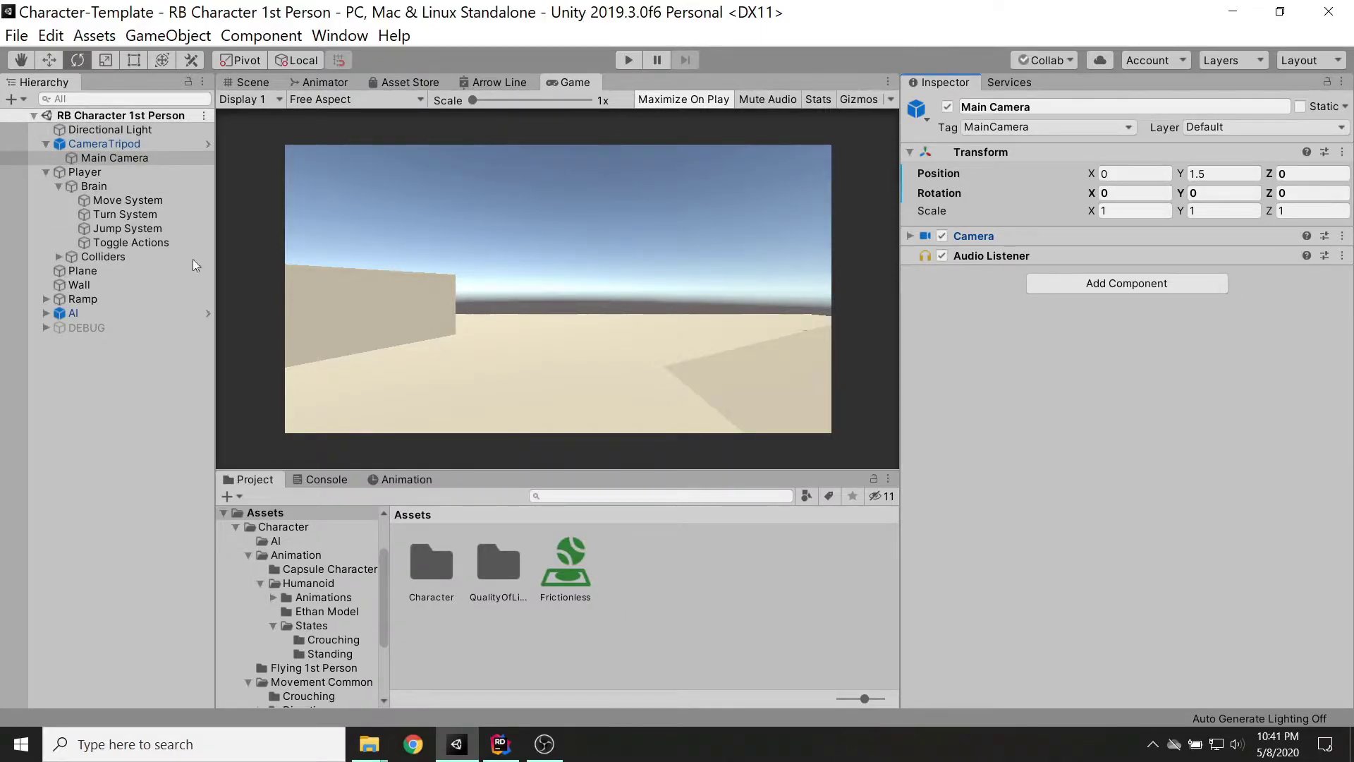
left_click(113, 145)
right_click(107, 140)
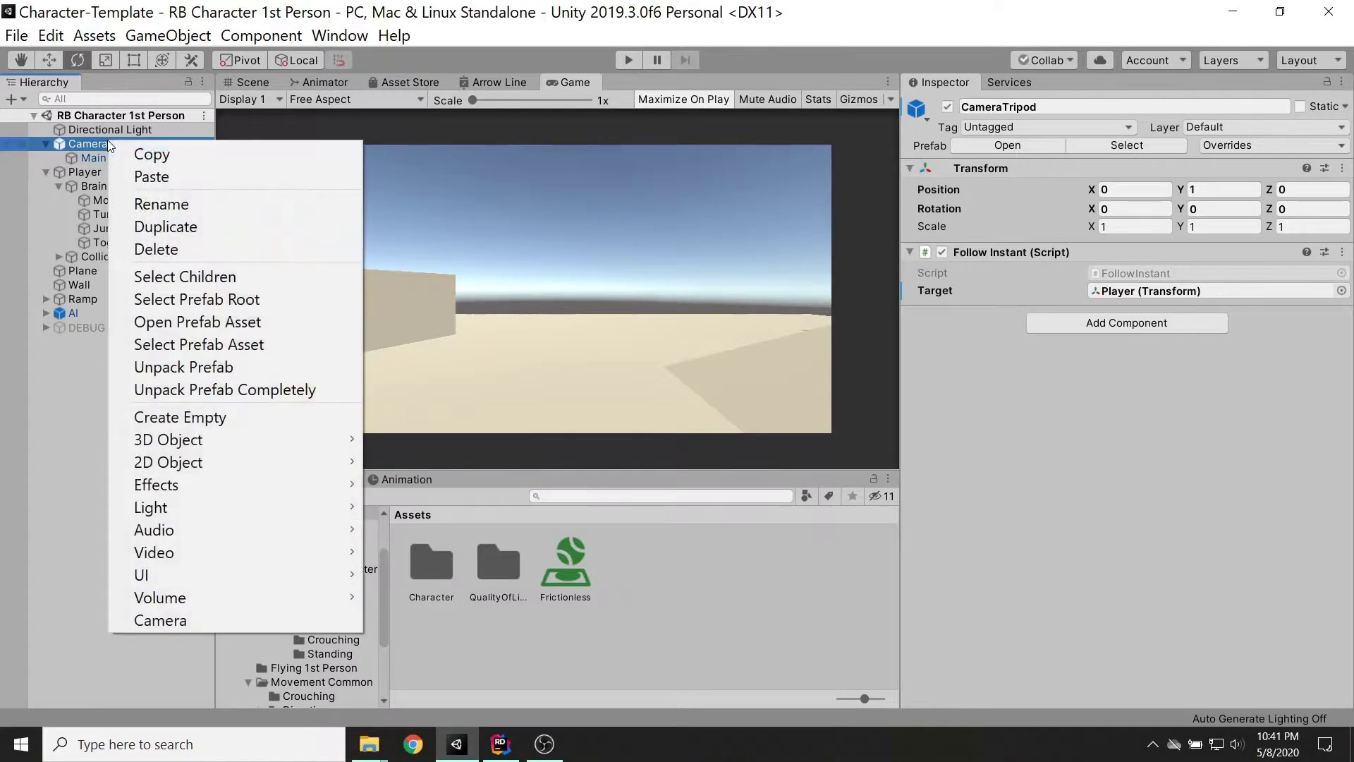
left_click(198, 368)
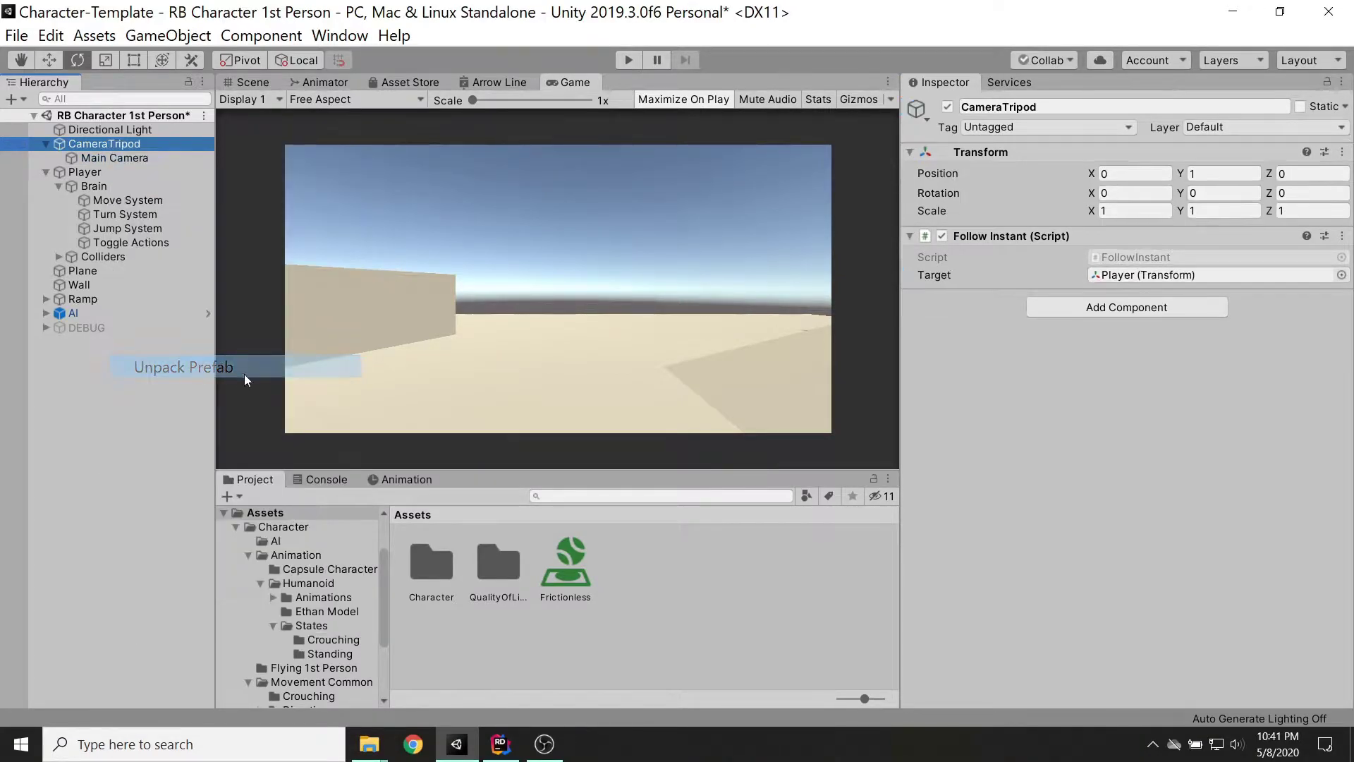
- Create an empty child object under CameraTripod and name it Standing Height
right_click(110, 145)
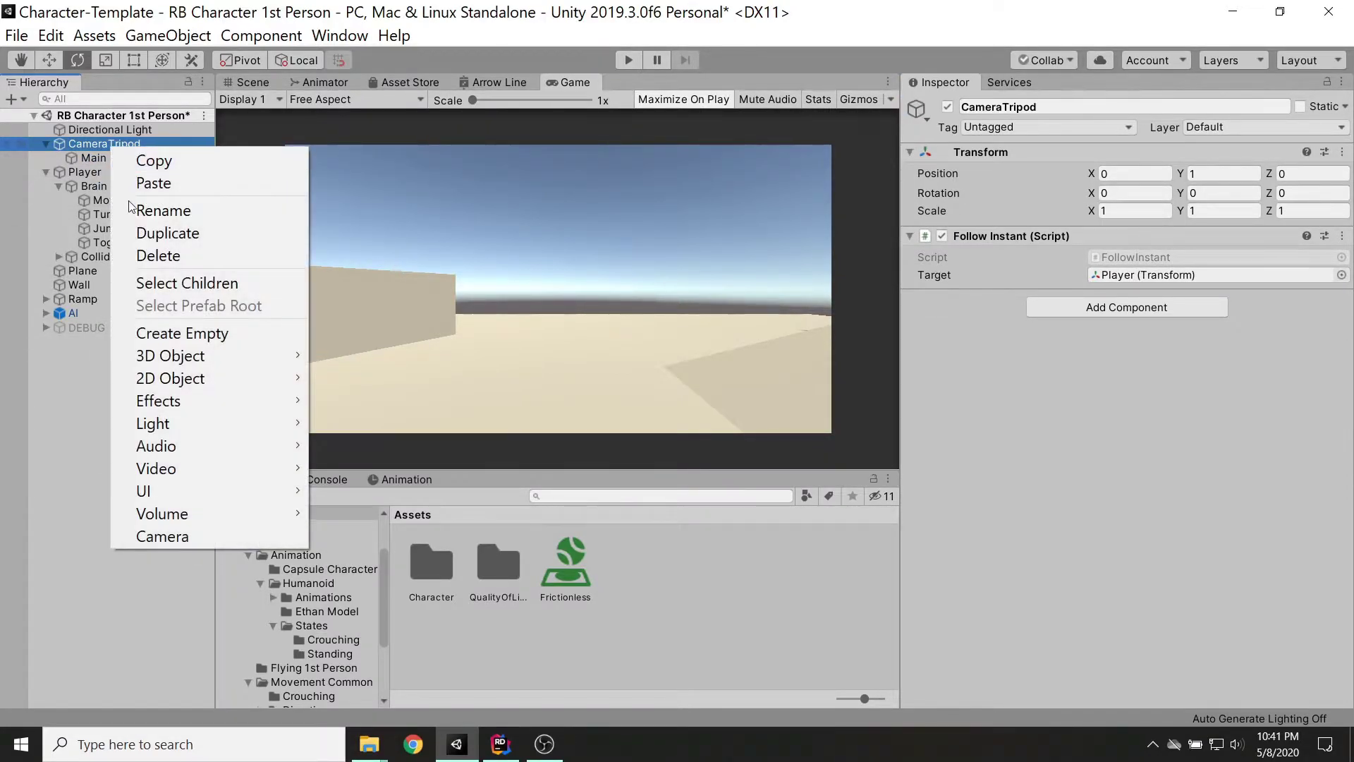
left_click(182, 333)
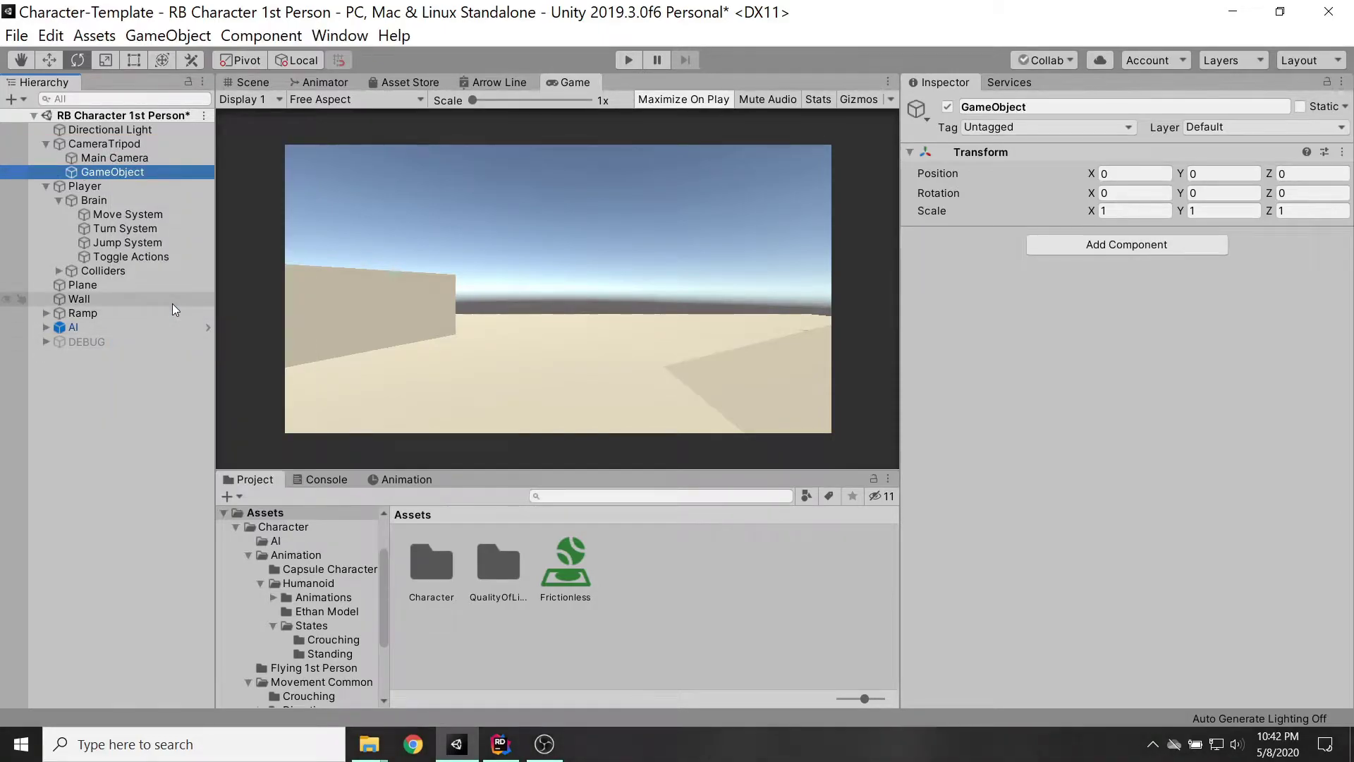
key("F2")
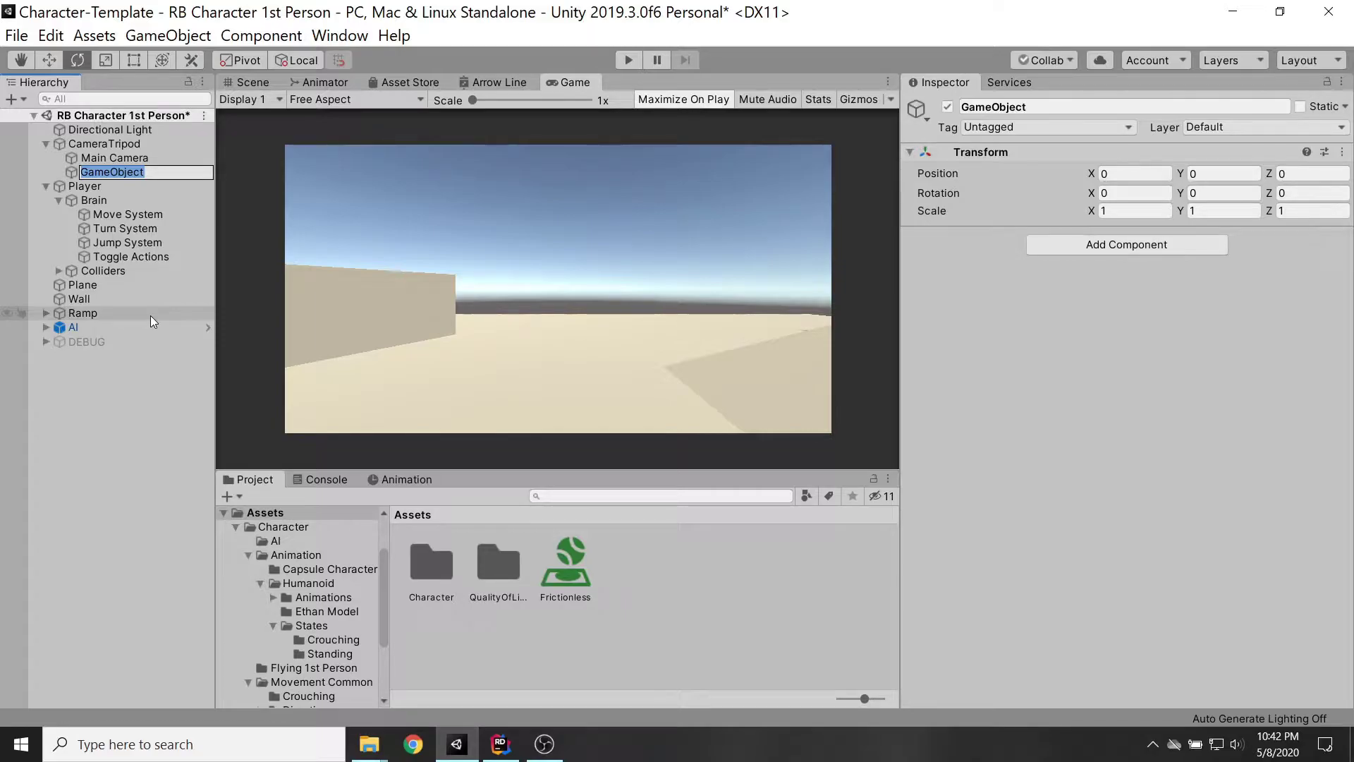
type("Standing Height")
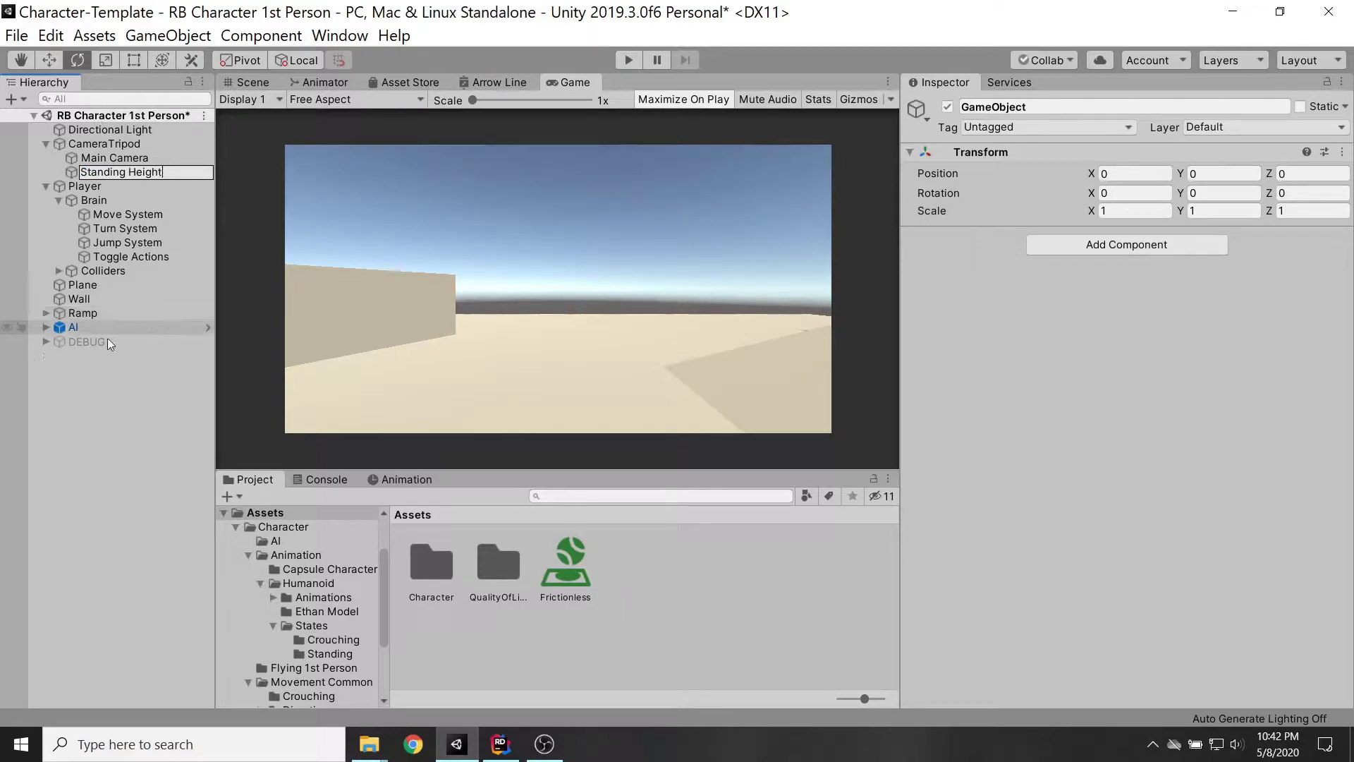
key("Return")
- Set the Standing Height object's Position Y to 1.5, matching the Main Camera's height
left_click(129, 173)
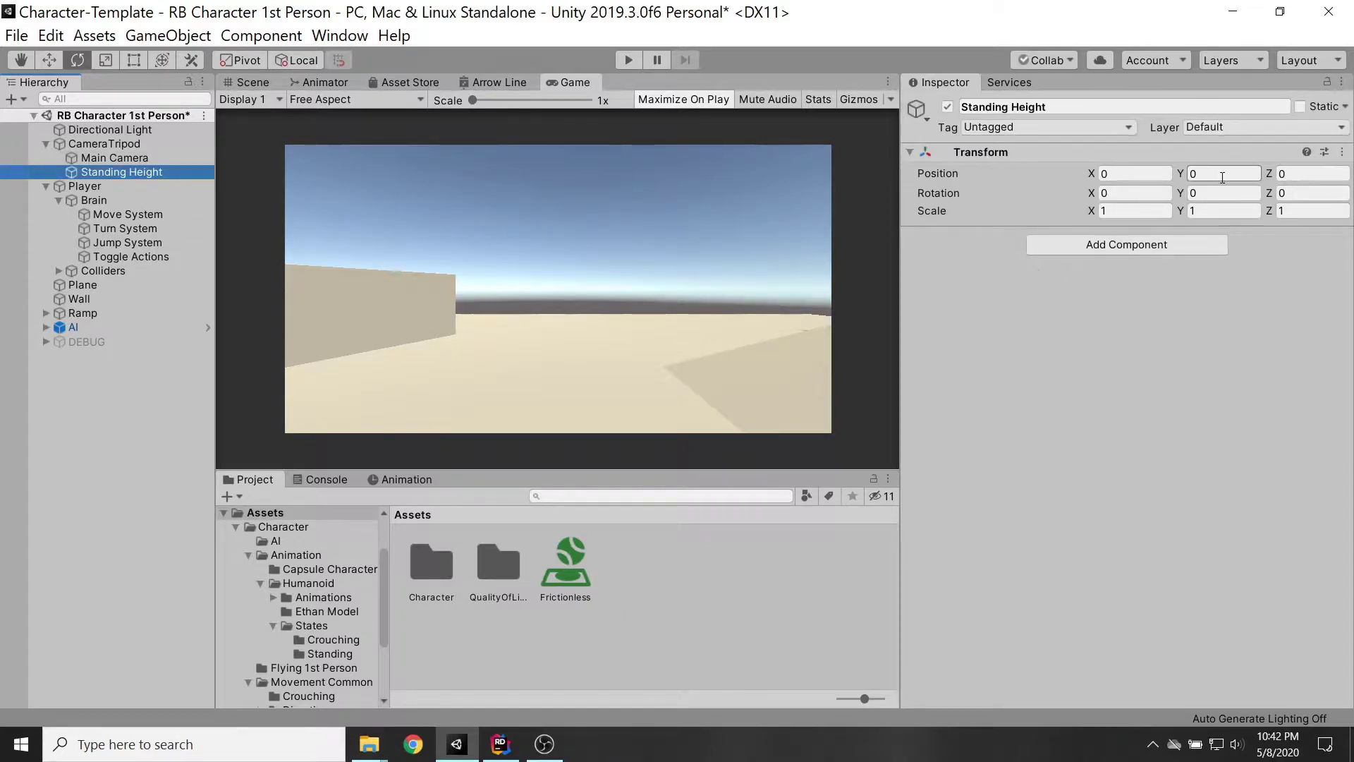
left_click(159, 158)
left_click(146, 173)
left_click(1217, 175)
type("1.5")
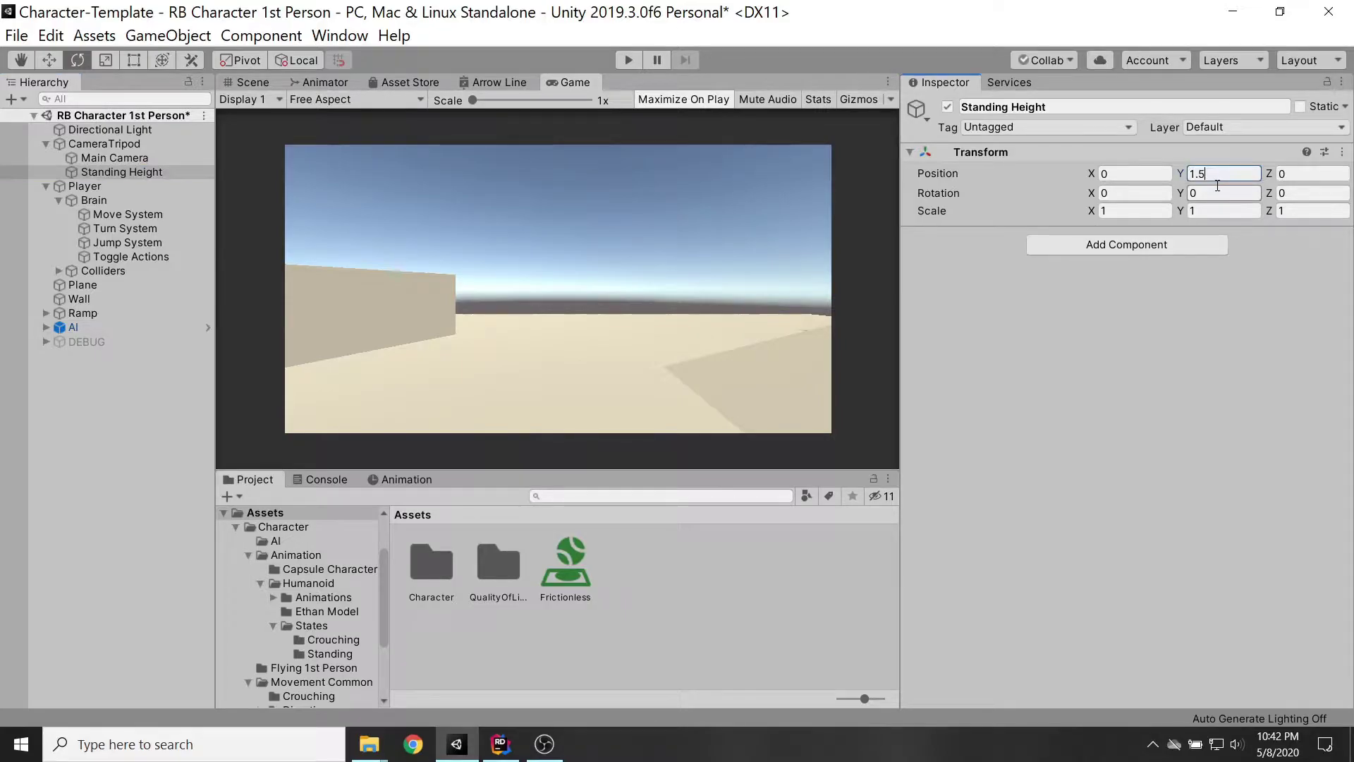
key("Tab")
- Duplicate the Standing Height object and rename the copy Croching Height
left_click(162, 174)
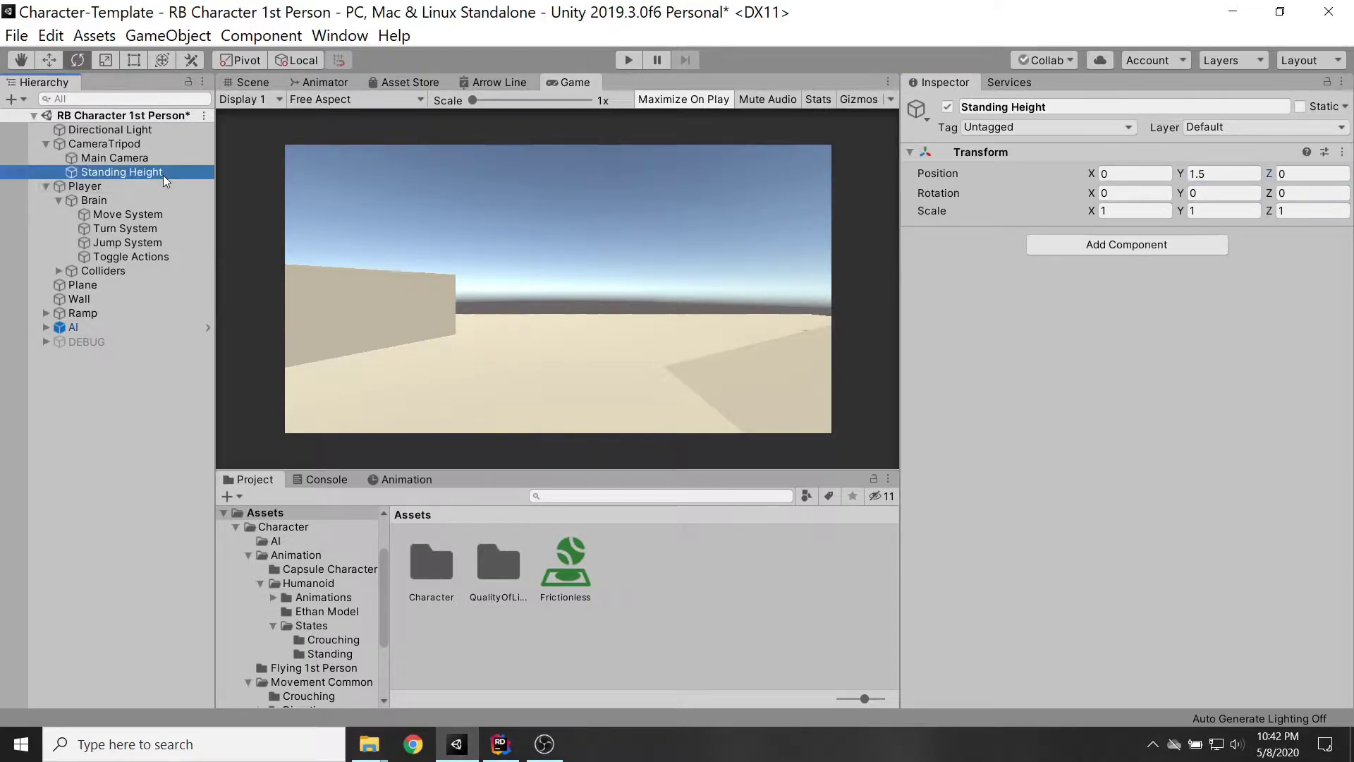
key("ctrl+d")
key("F2")
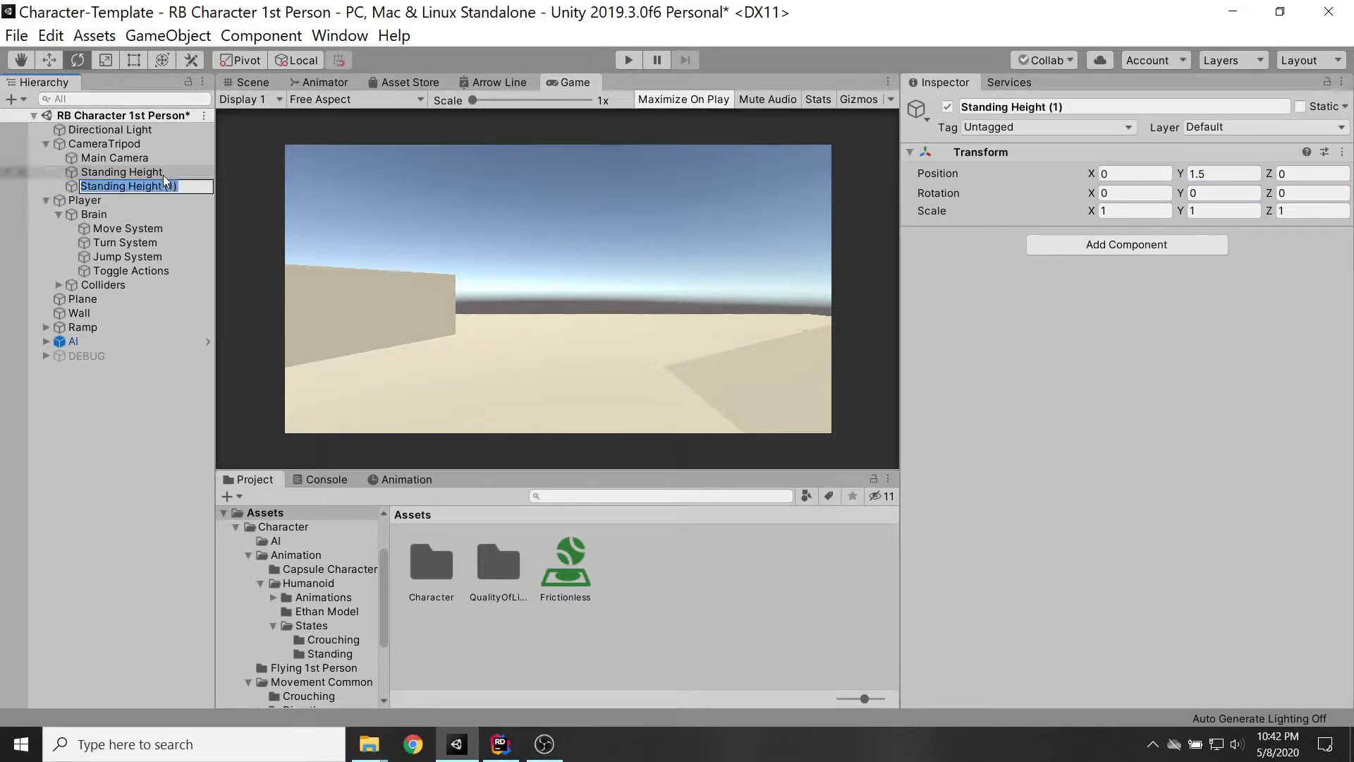
key("BackSpace")
key("BackSpace")
key("BackSpace")
key("BackSpace")
key("BackSpace")
key("BackSpace")
key("BackSpace")
key("BackSpace")
key("BackSpace")
key("BackSpace")
key("BackSpace")
key("BackSpace")
key("BackSpace")
key("BackSpace")
key("BackSpace")
key("BackSpace")
key("BackSpace")
key("BackSpace")
key("BackSpace")
type("Croching Height")
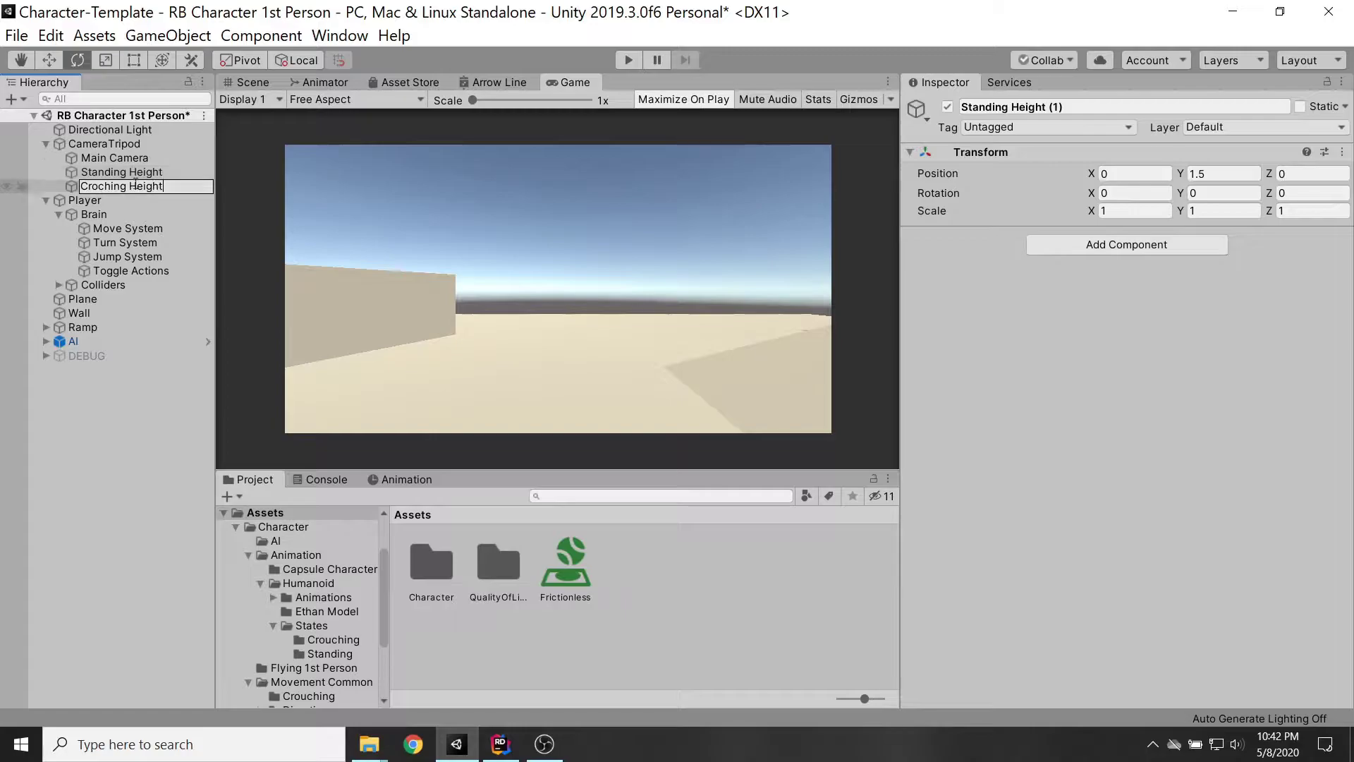
left_click(139, 436)
- Set the Croching Height object's Position Y to 0.75
left_click(141, 187)
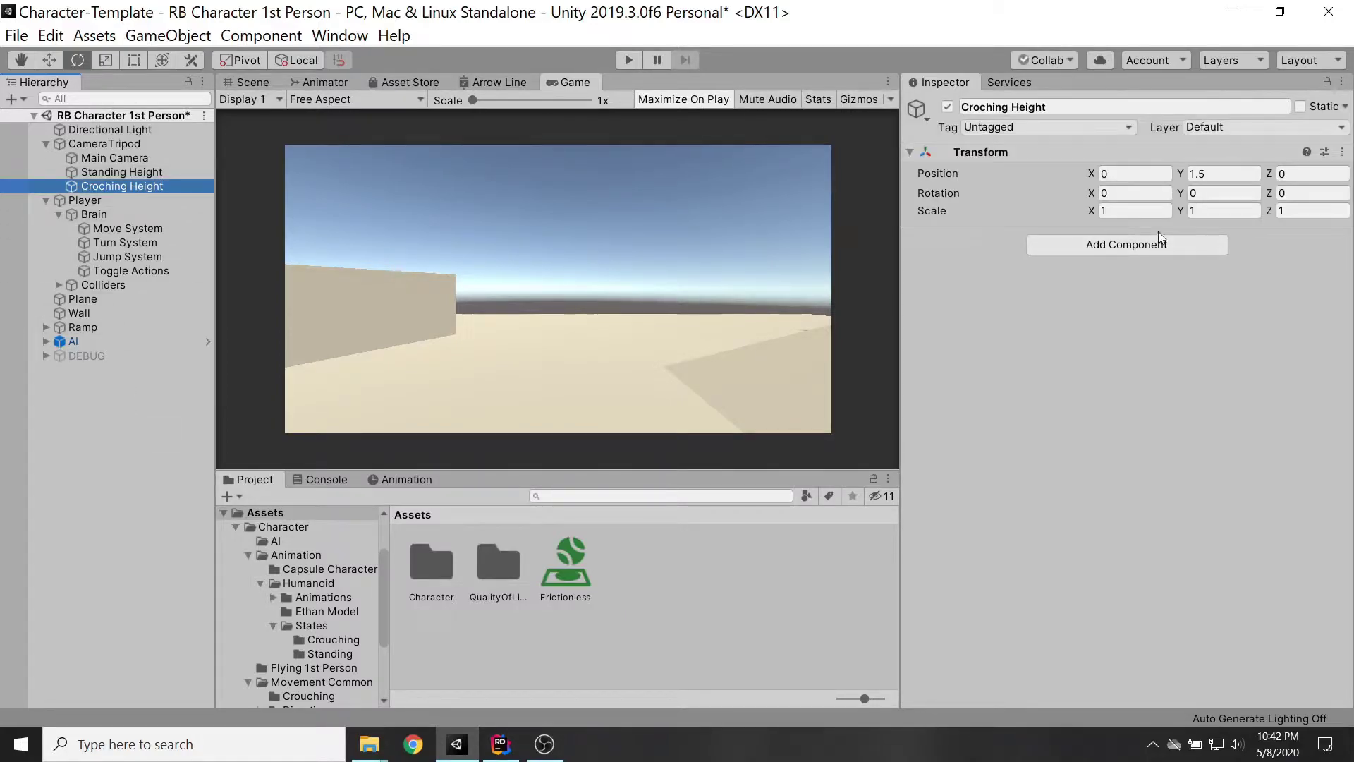
left_click(1211, 176)
type("0.75")
key("Tab")
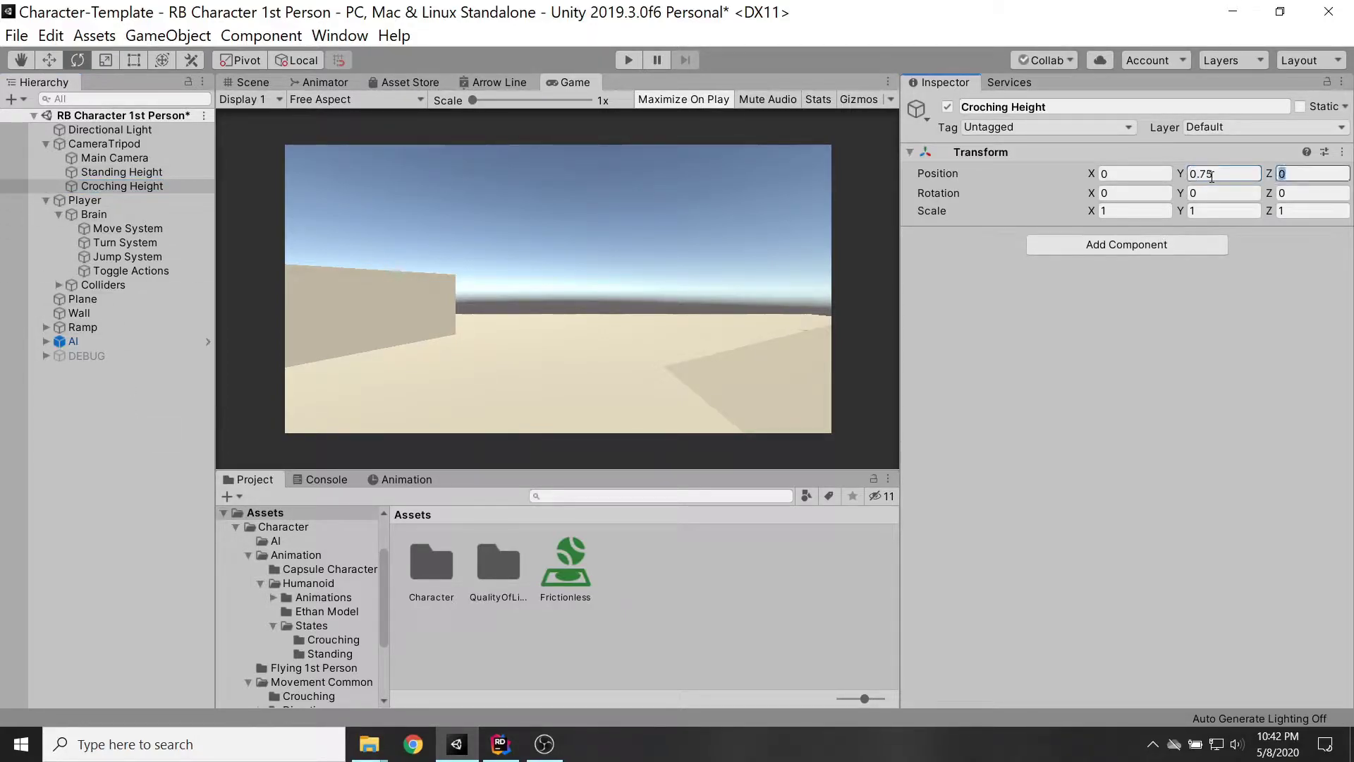
- Set the Standing Height object's Position Y to 1.25
left_click(96, 171)
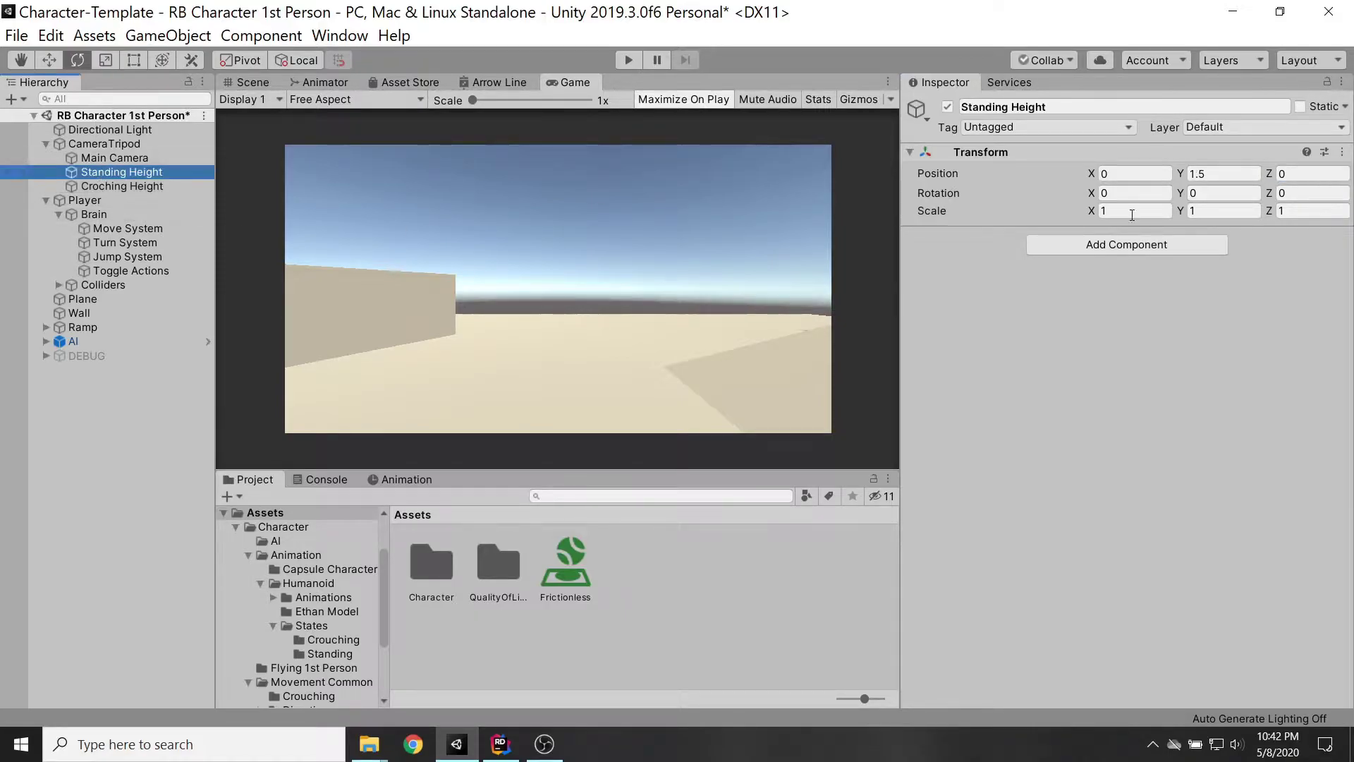
left_click(1213, 176)
type("1.25")
key("Tab")
- Set the Main Camera's Position Y to 1.25 and save the scene
left_click(108, 158)
left_click(1254, 178)
key("BackSpace")
type("25")
key("Tab")
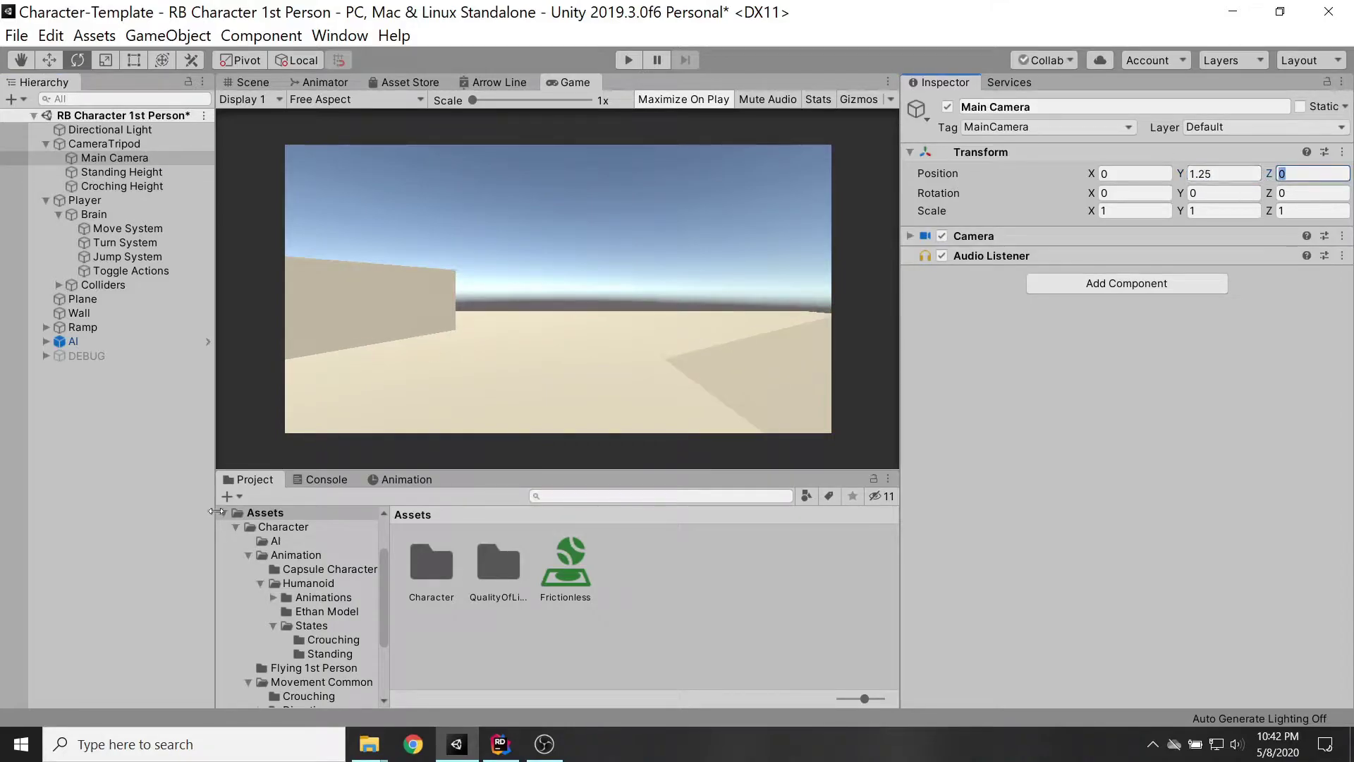
key("ctrl+s")
- Add the Jump To Position script component to the Main Camera
left_click(97, 186)
left_click(96, 172)
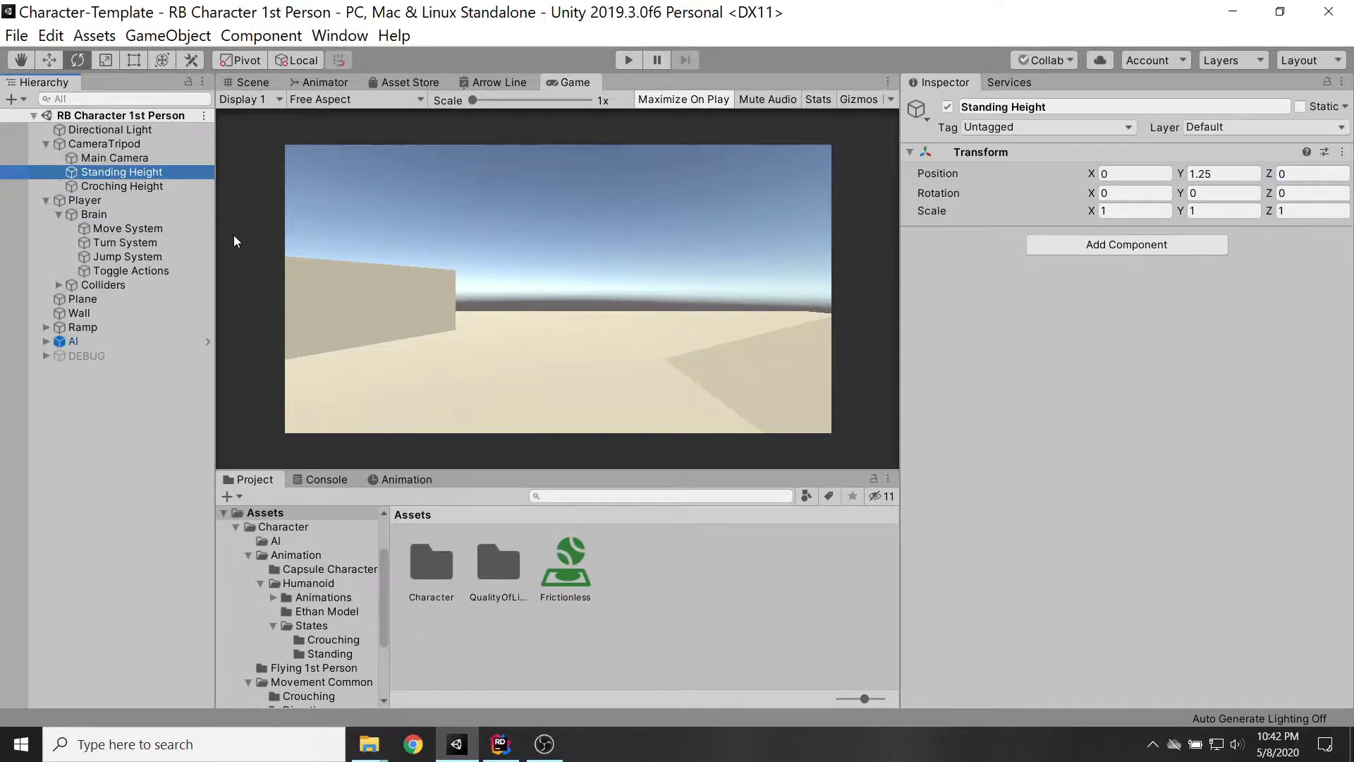
left_click(94, 158)
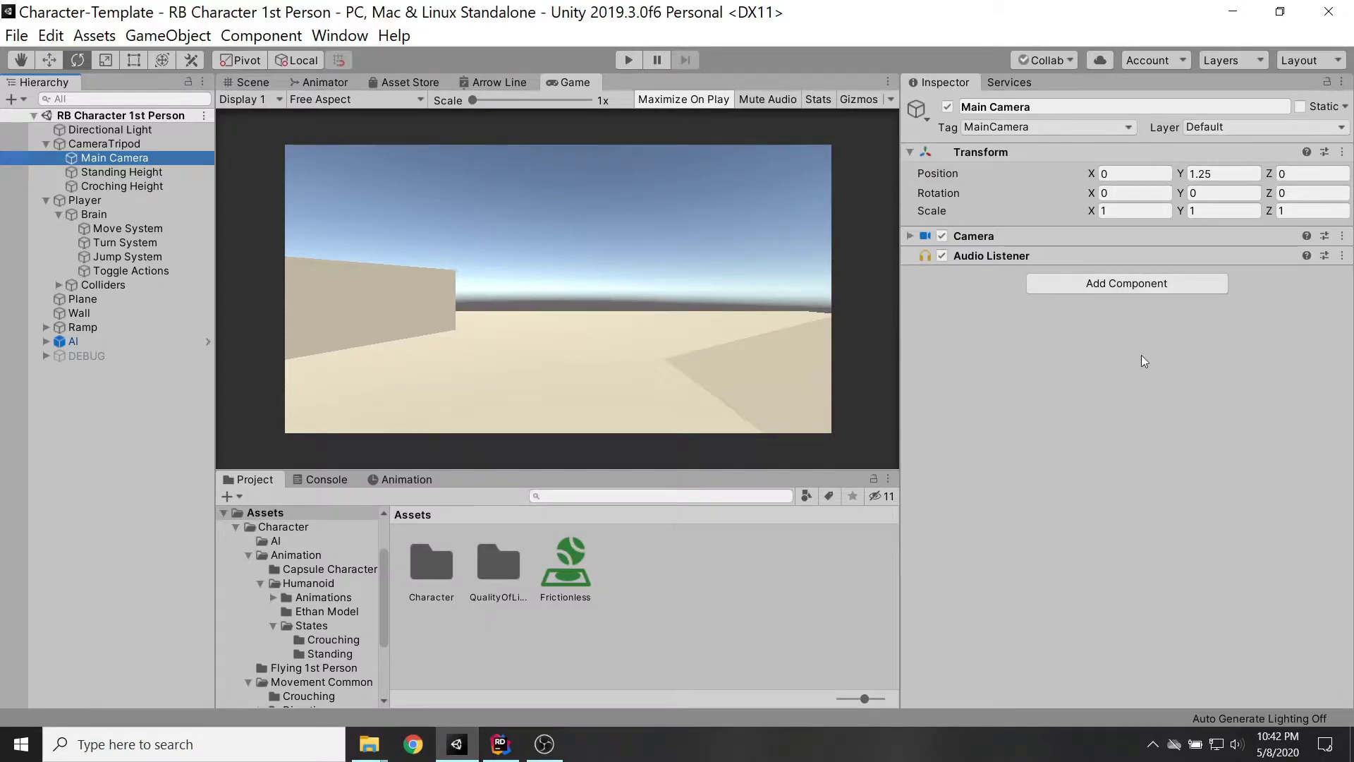
left_click(1111, 285)
type("jum")
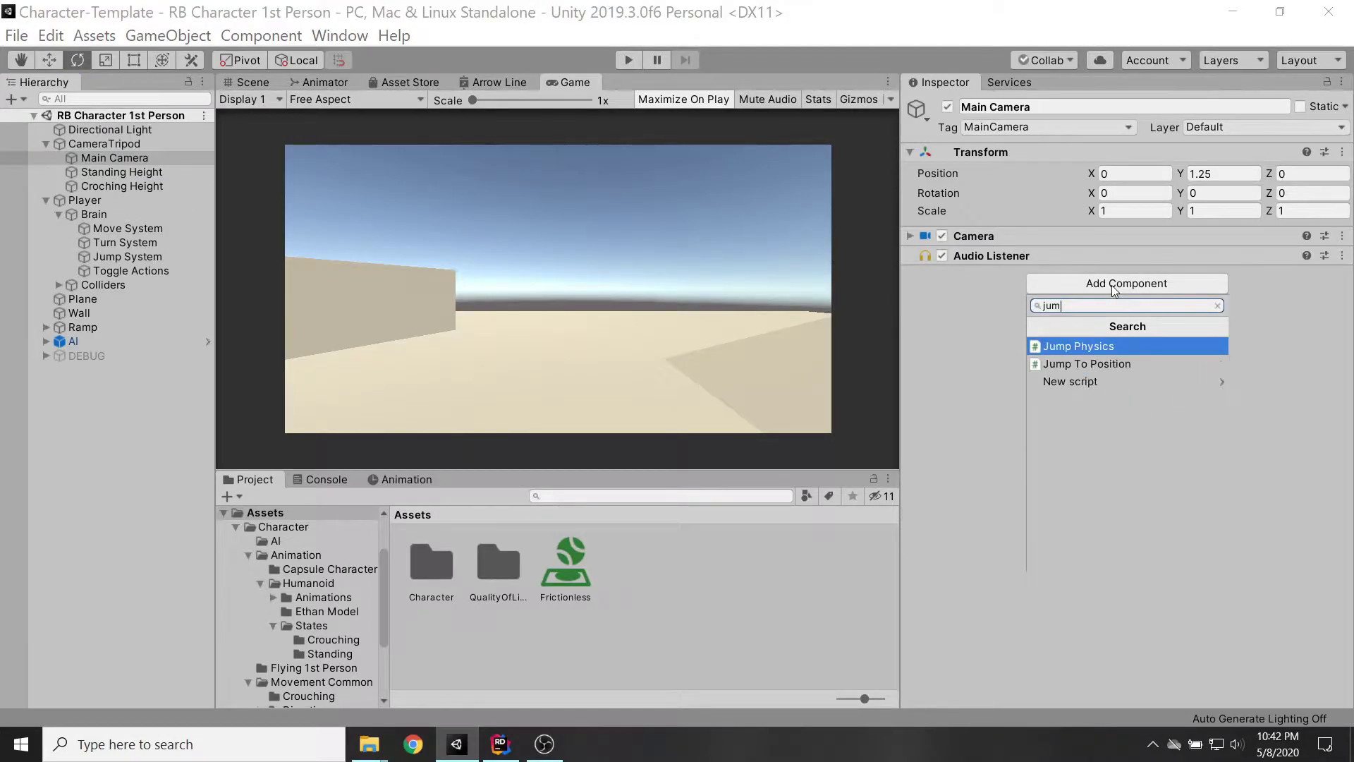
key("Down")
key("Return")
- Give Jump To Position's Locations array size 2, assigning Standing Height to Element 0 and Croching Height to Element 1
left_click(1125, 331)
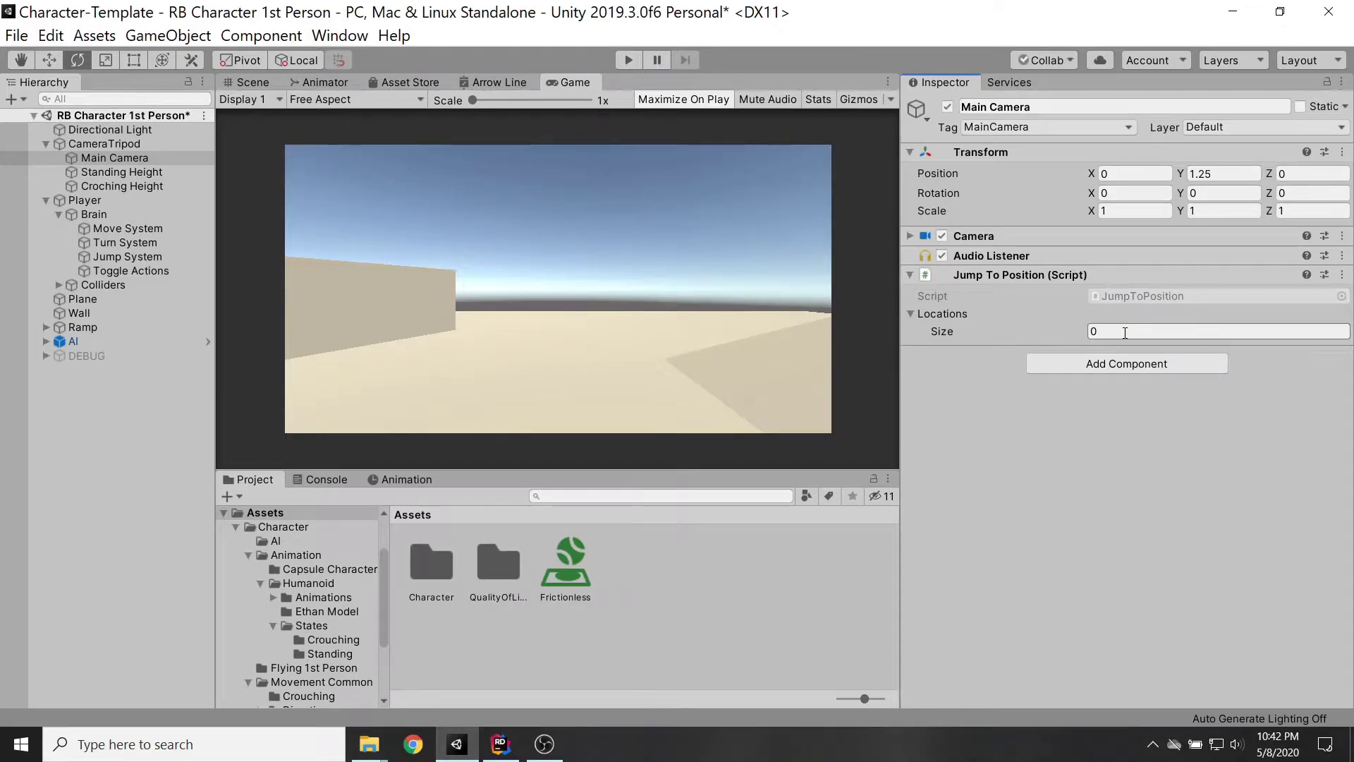
type("2")
key("Return")
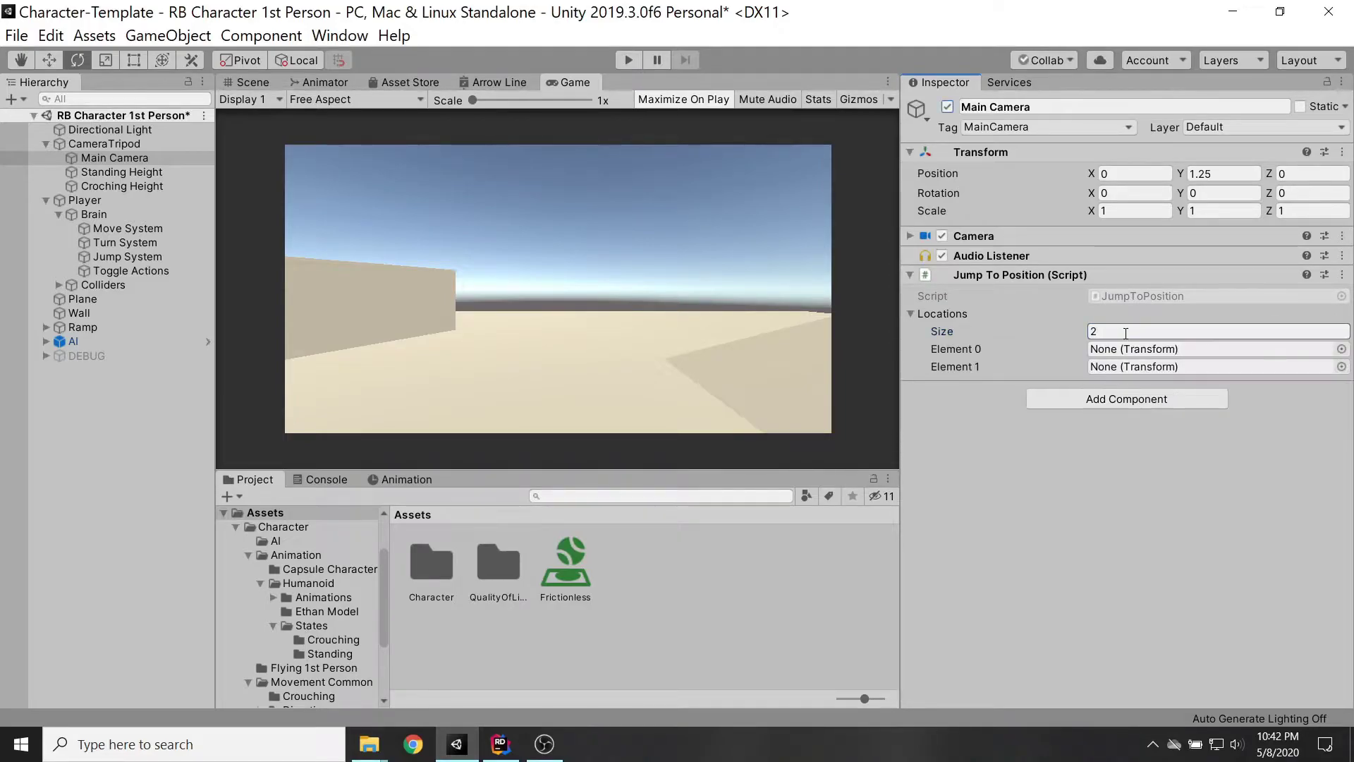
left_click_drag(120, 171, 1185, 350)
left_click(129, 183)
left_click_drag(129, 182, 1157, 367)
- Review the CycleLocation, SetLocation and SetPosition methods in JumpToPosition.cs in Rider, and return to Unity
double_click(1132, 295)
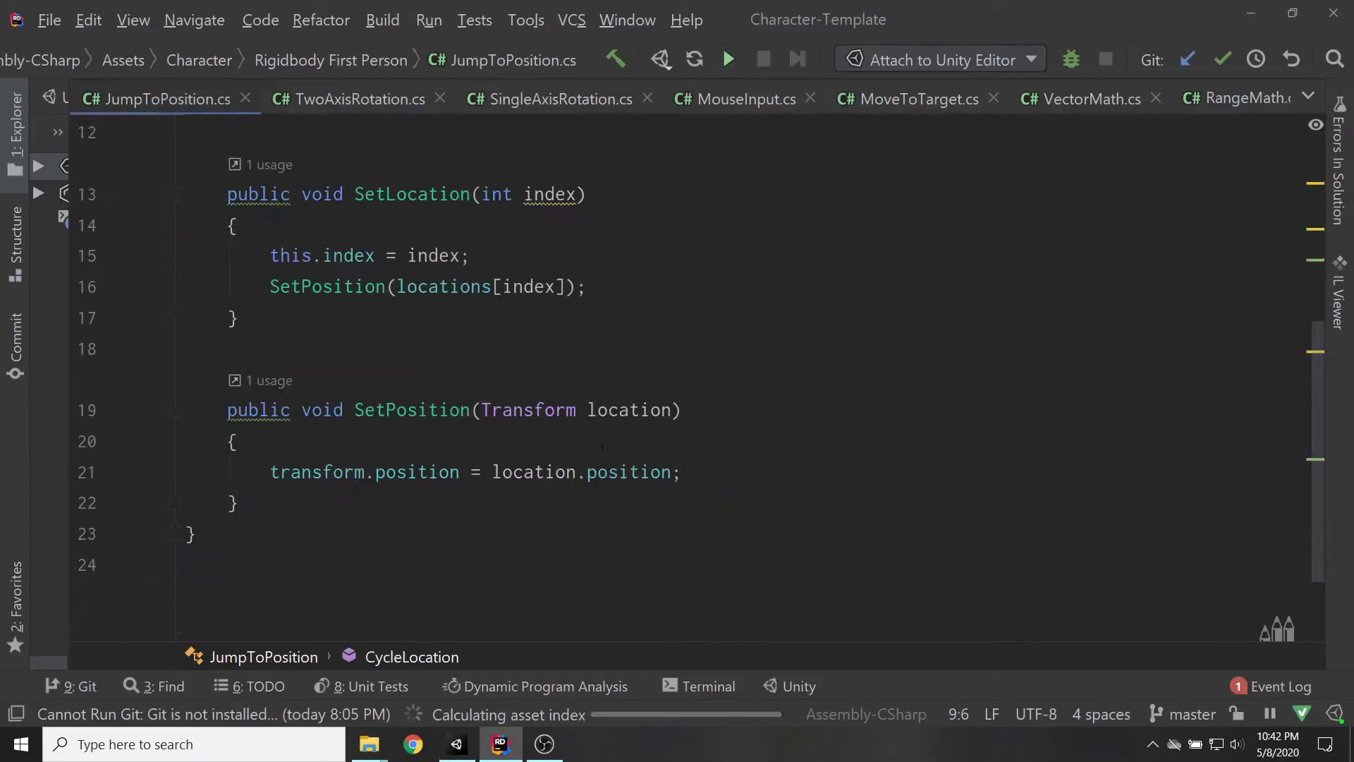
scroll(521, 437, "down", 2)
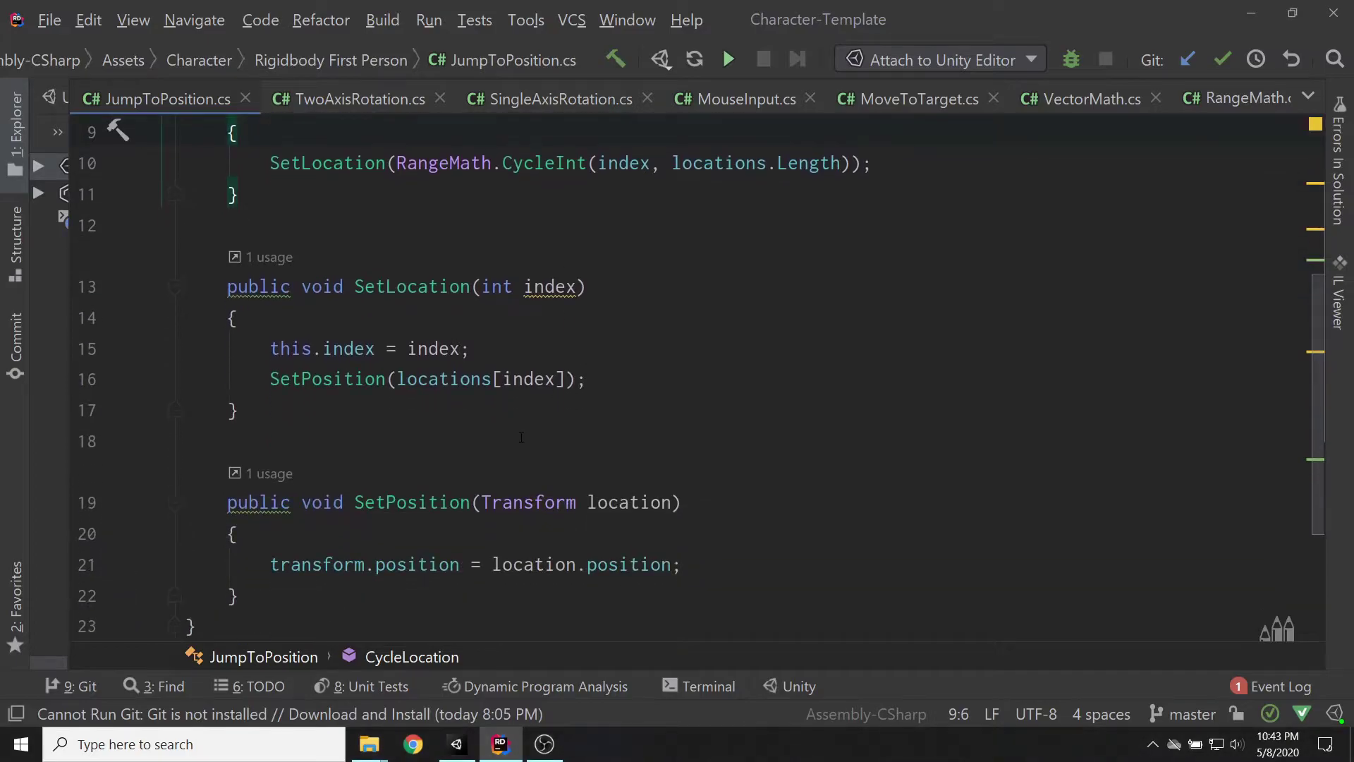
scroll(521, 437, "up", 3)
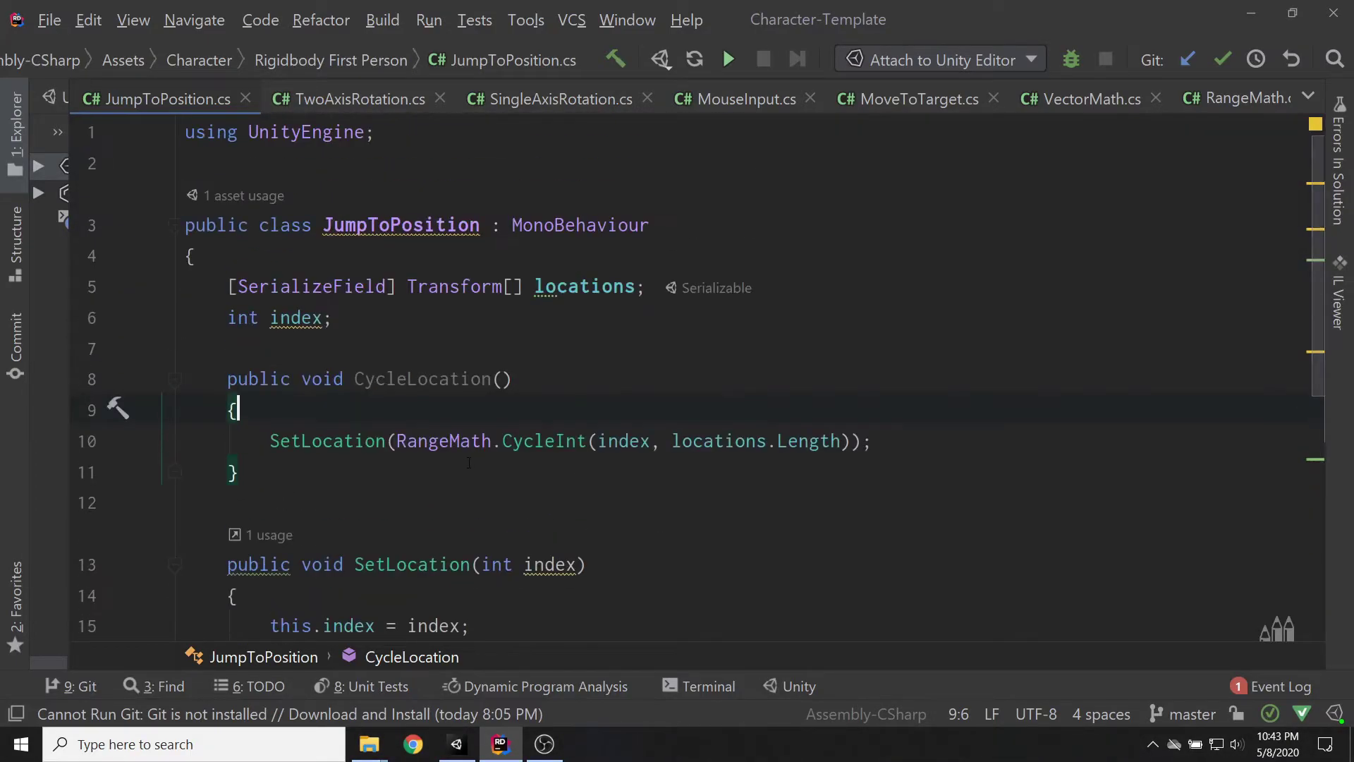
left_click_drag(240, 472, 185, 379)
scroll(344, 443, "down", 1)
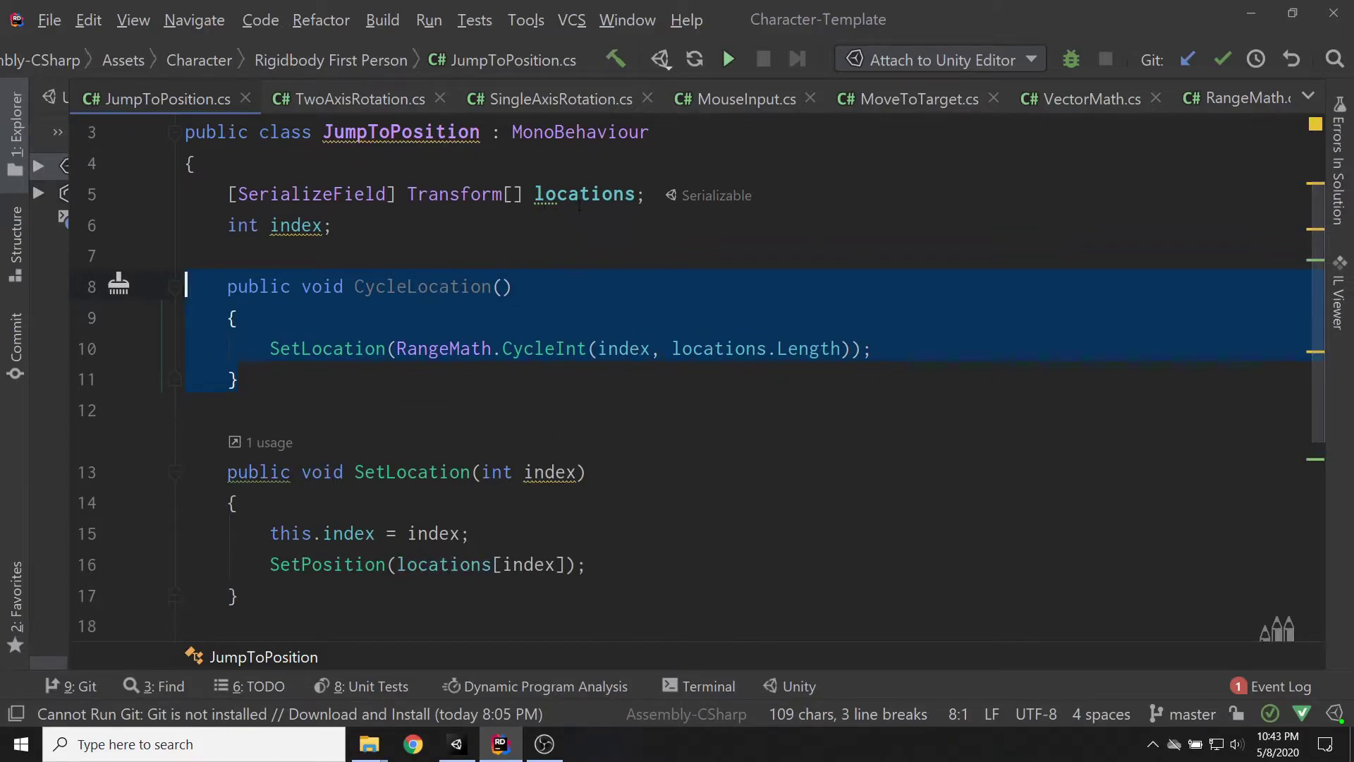
scroll(701, 377, "down", 3)
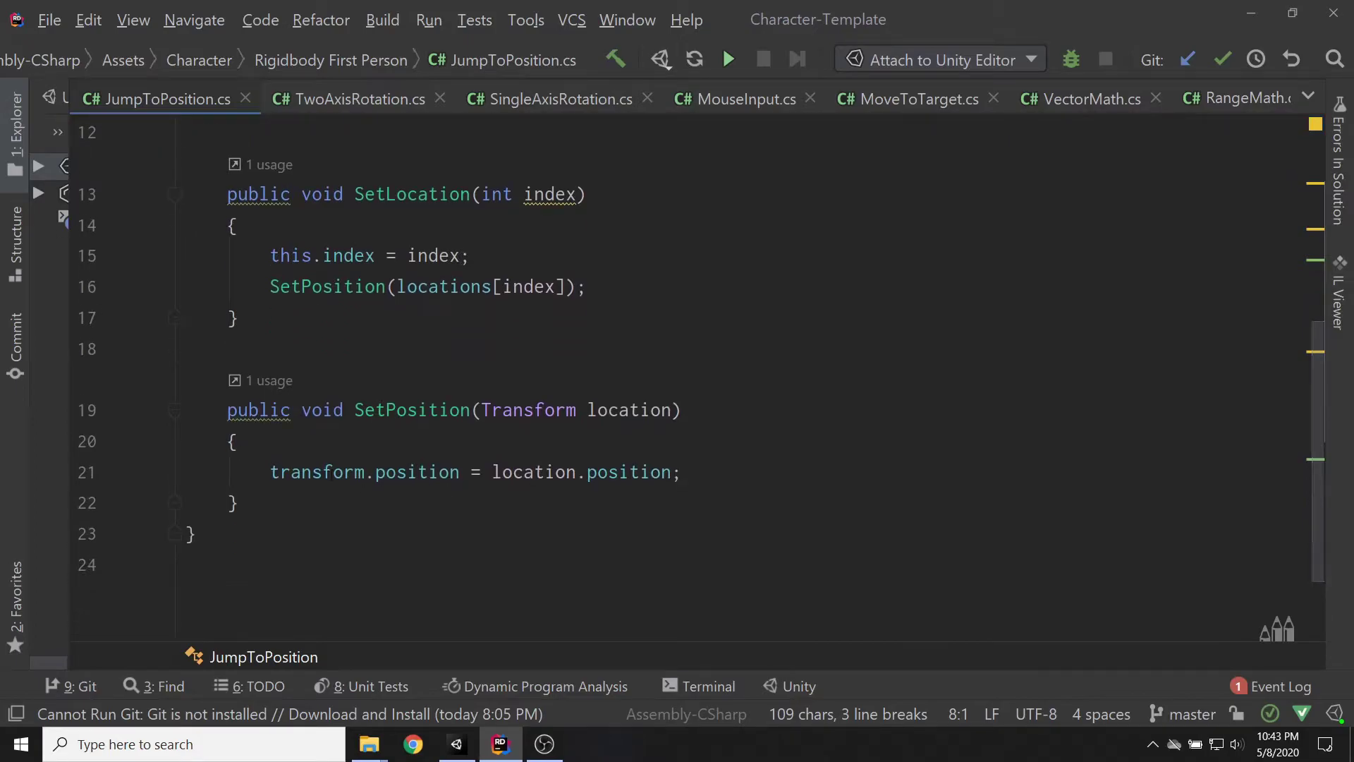
left_click_drag(343, 472, 650, 473)
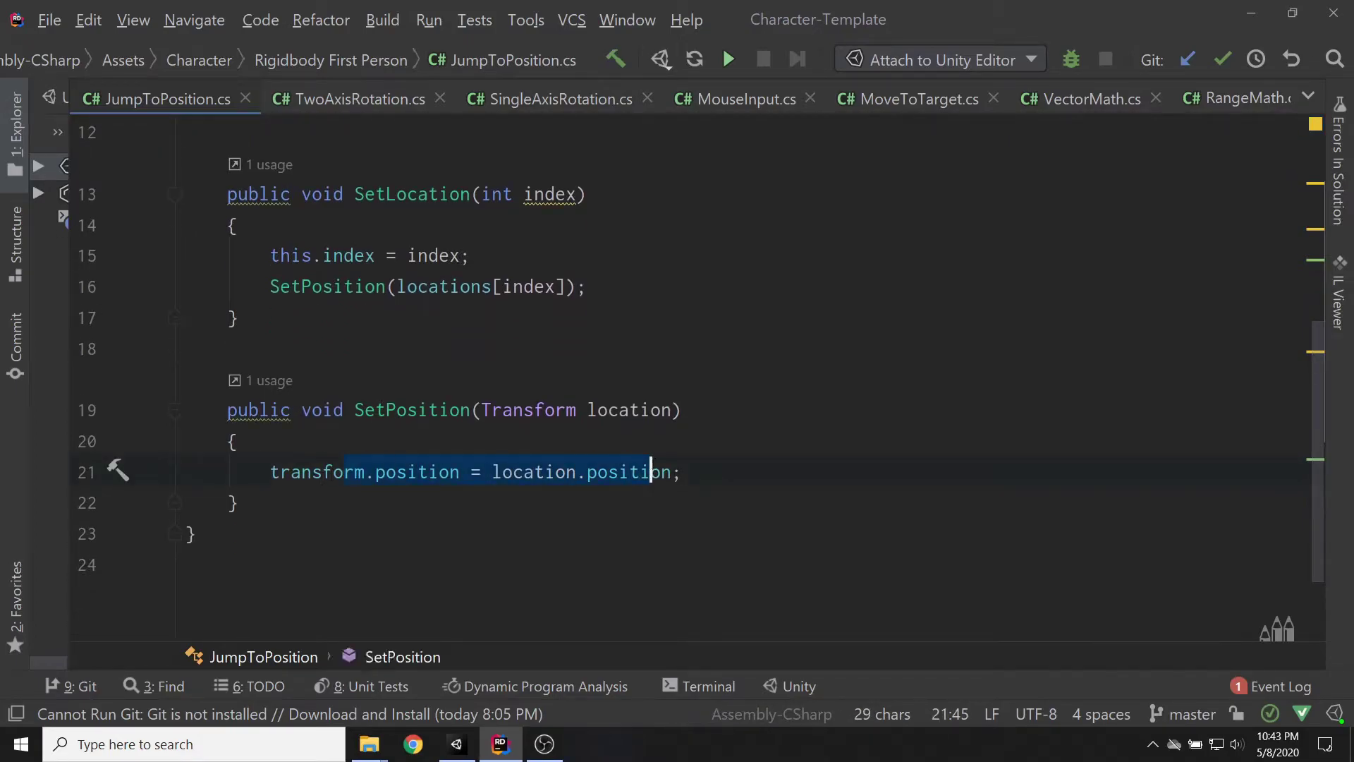
left_click(457, 744)
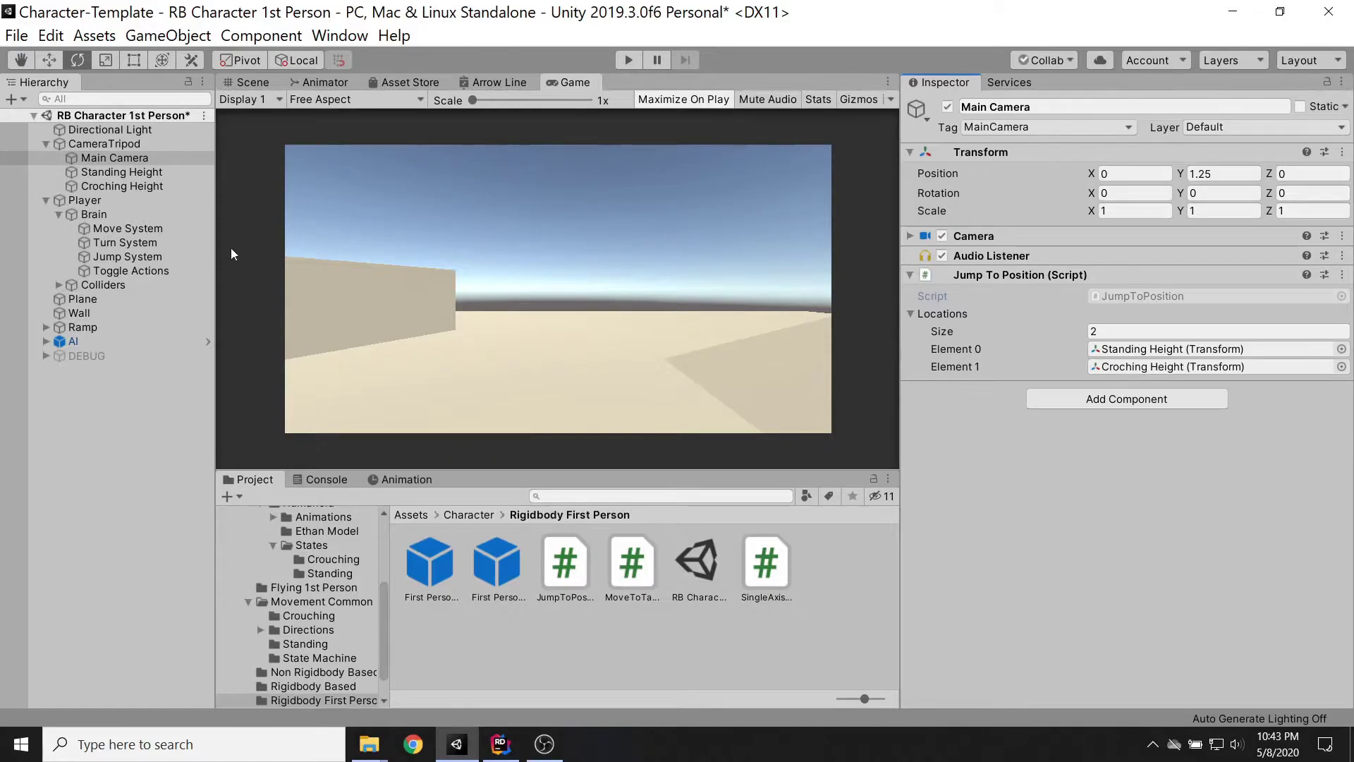
- Add a second On Active event to the C key binding of Toggle Actions that calls JumpToPosition.CycleLocation on the Main Camera
left_click(113, 270)
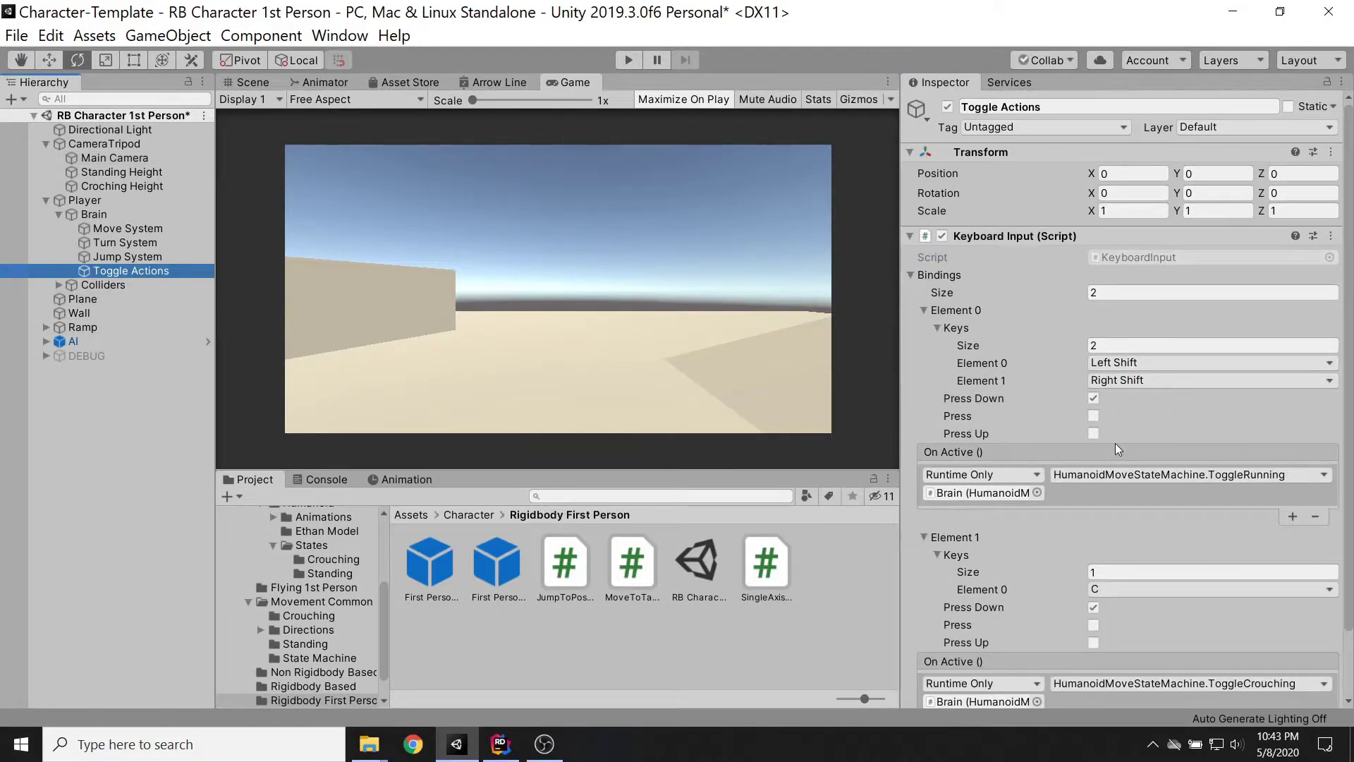
scroll(1123, 412, "down", 2)
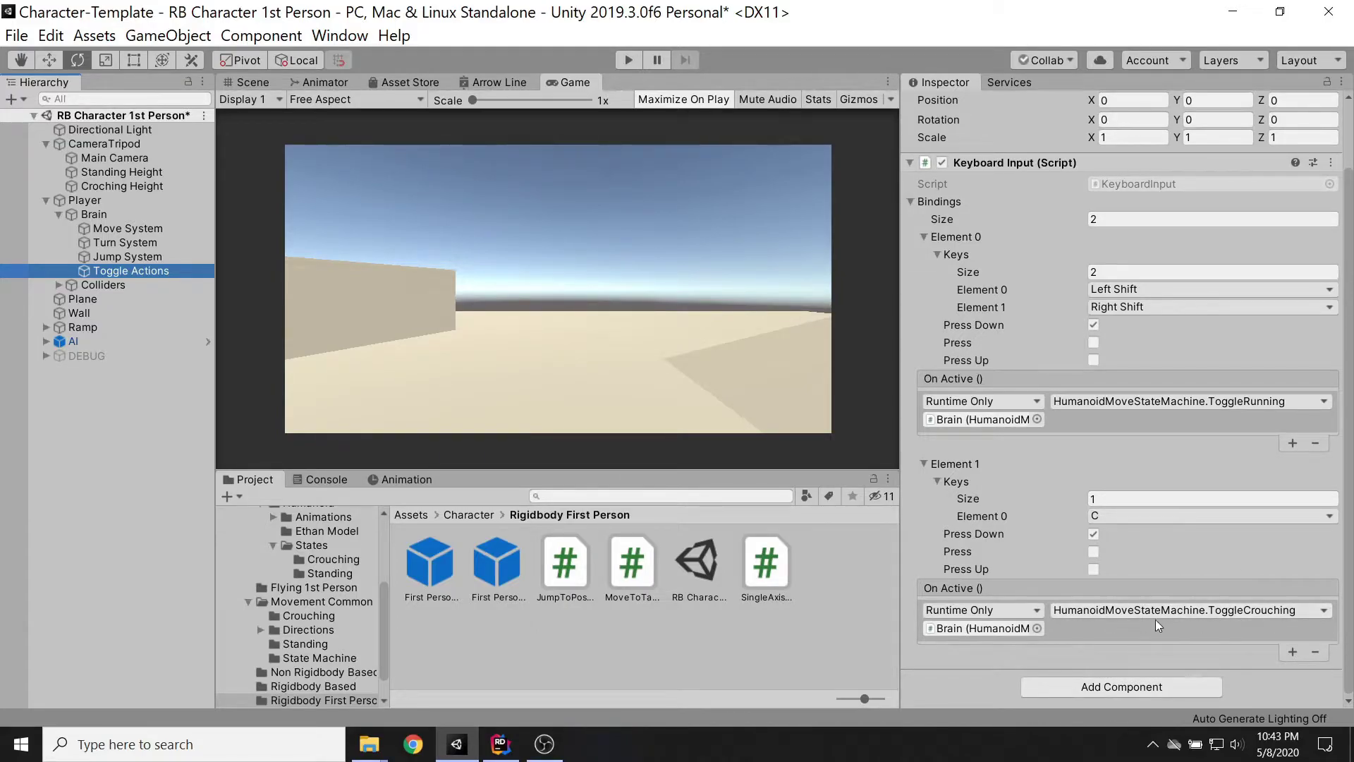
left_click(1292, 652)
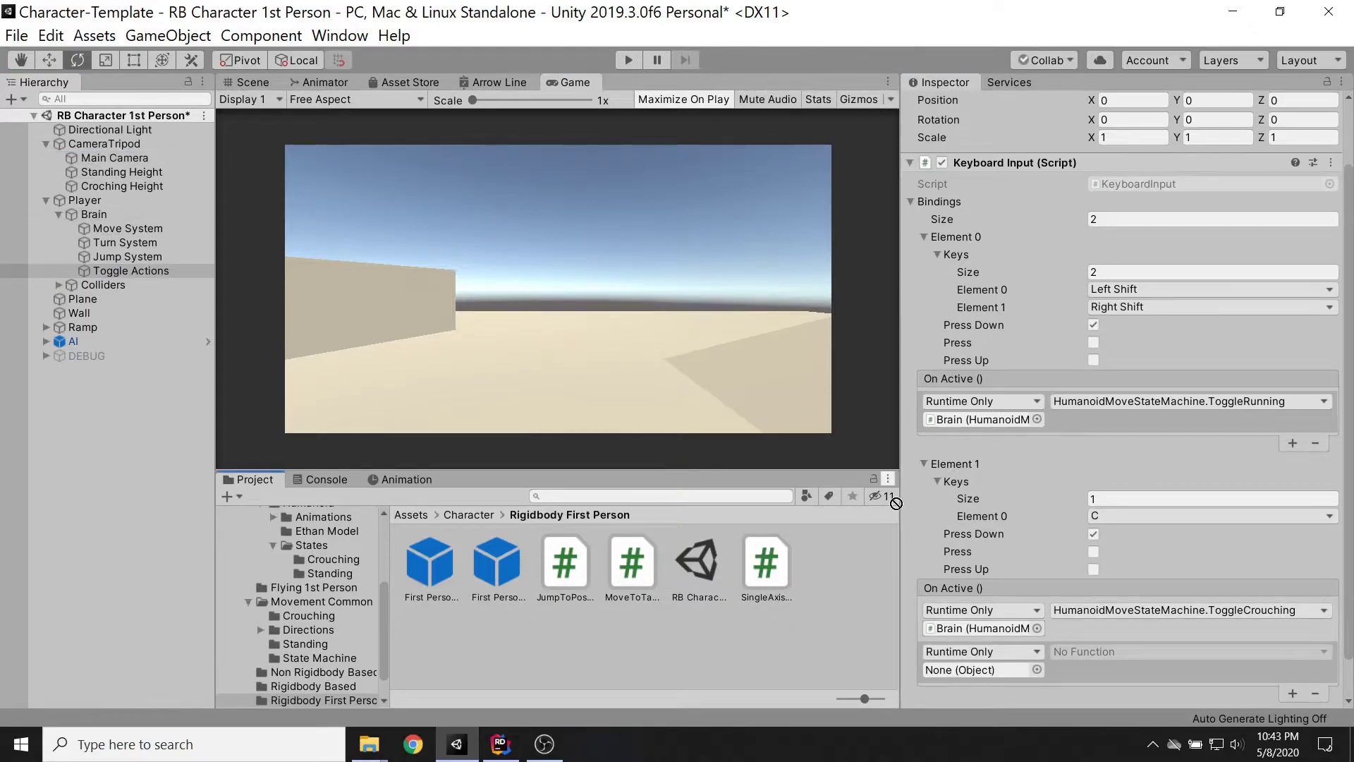
scroll(960, 683, "down", 2)
left_click_drag(960, 683, 983, 628)
left_click(1121, 610)
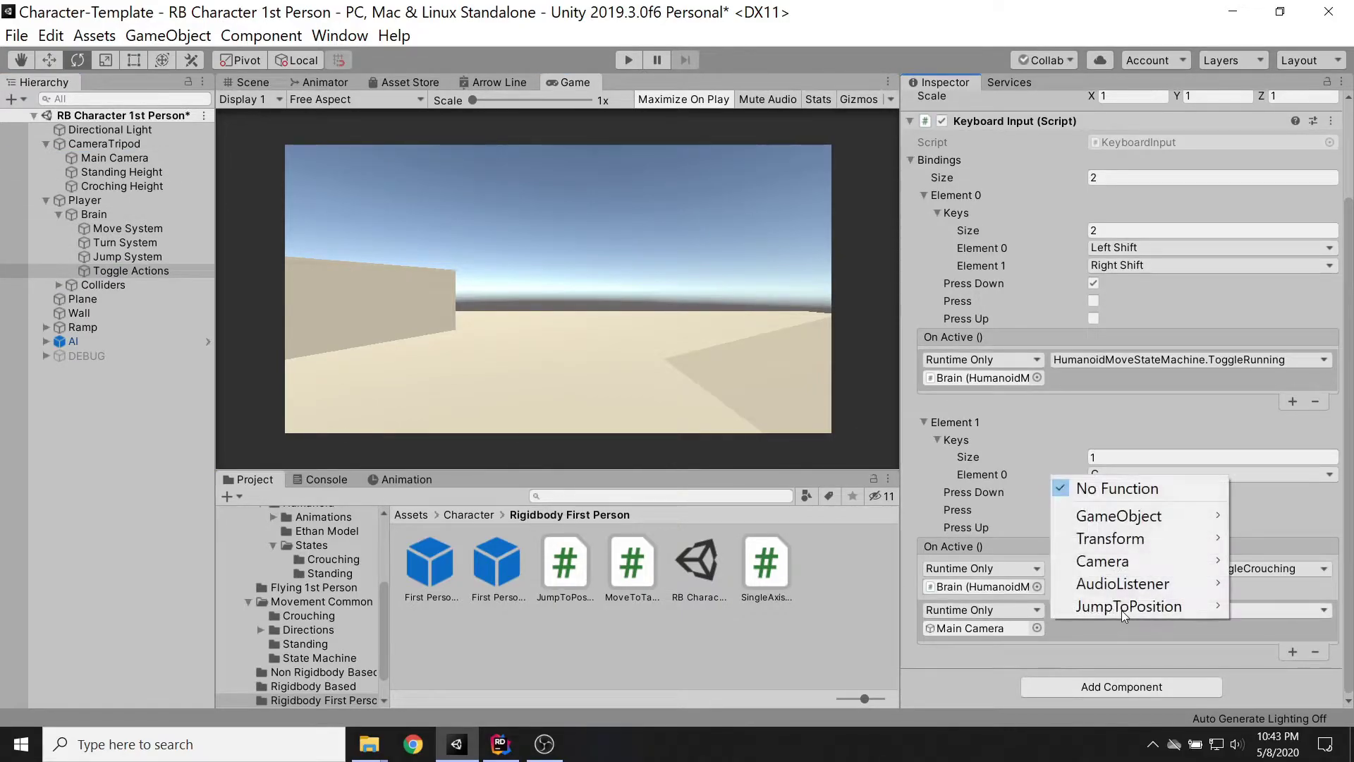
mouse_move(1123, 608)
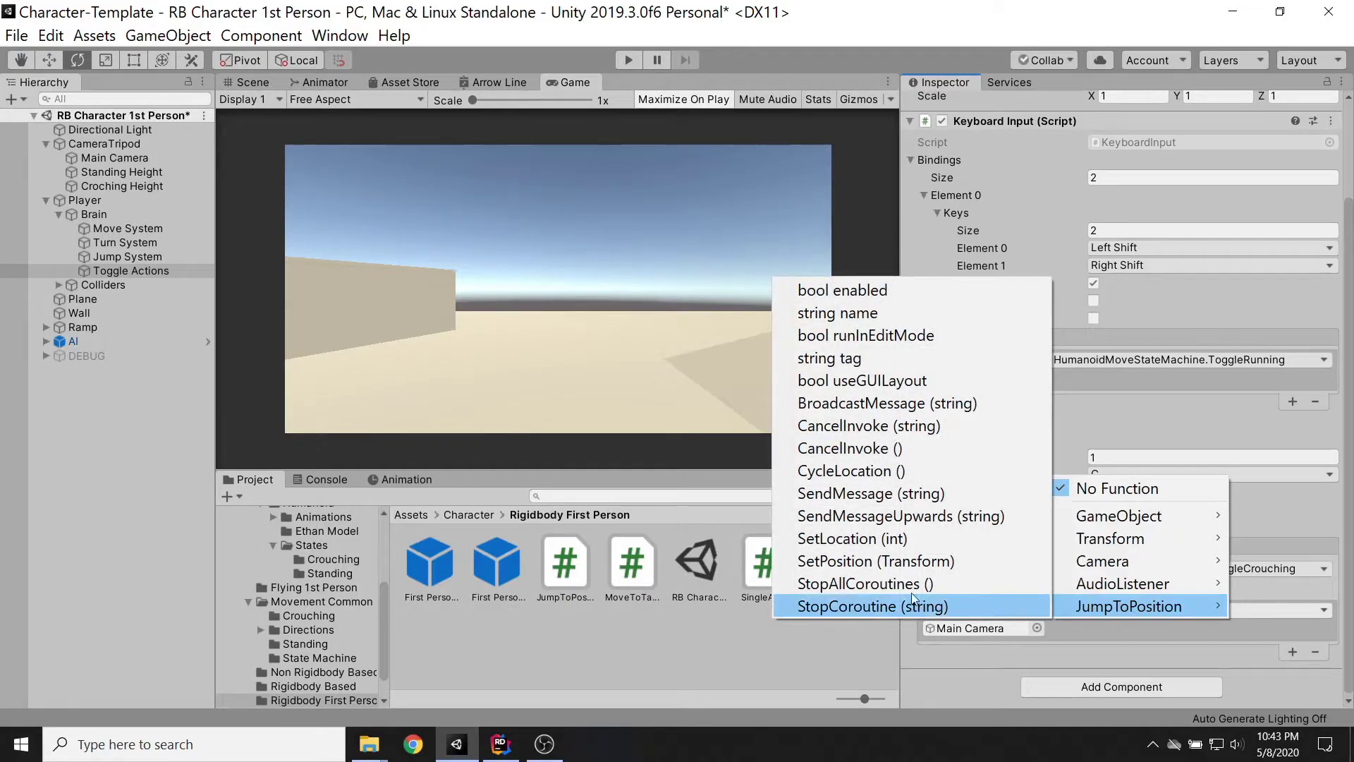
left_click(896, 471)
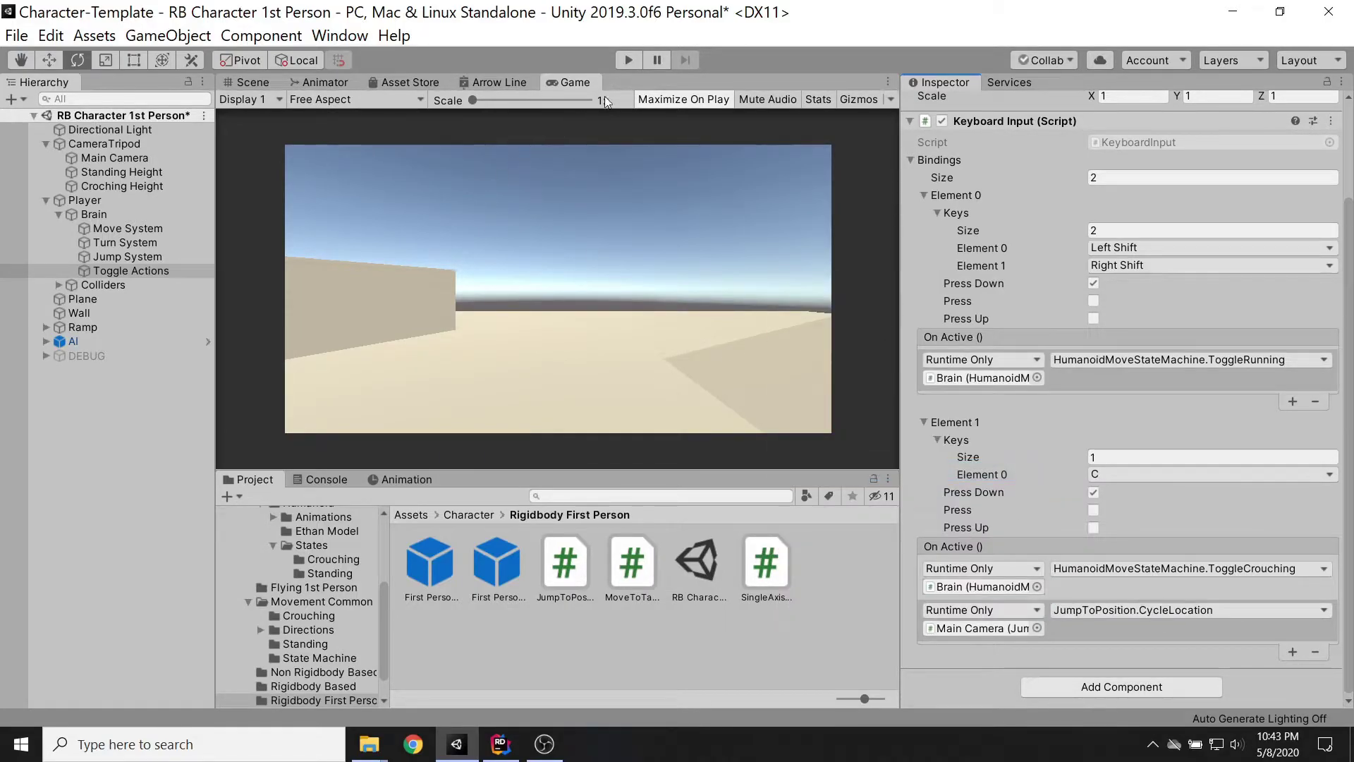
- Play-test the scene by toggling crouch and moving around, and stop play mode
left_click(627, 61)
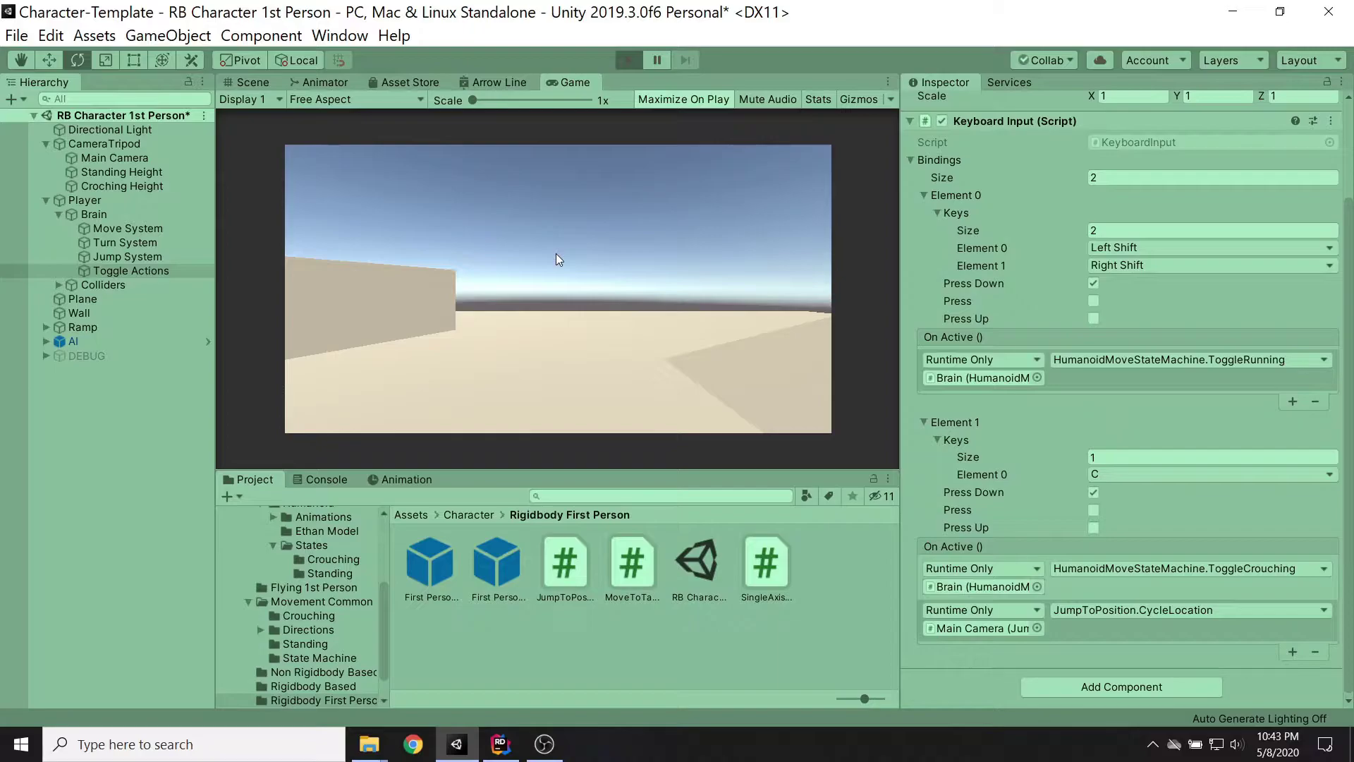
key("c")
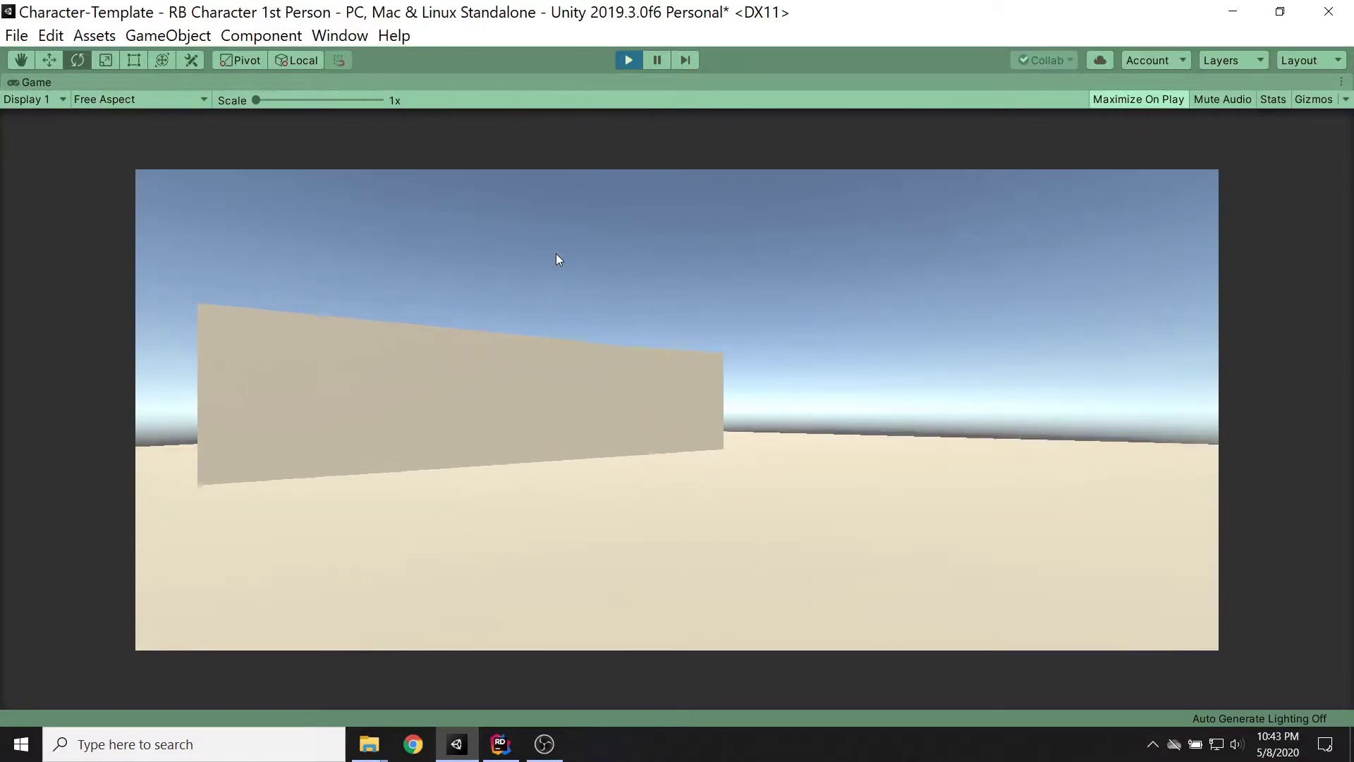
key("c")
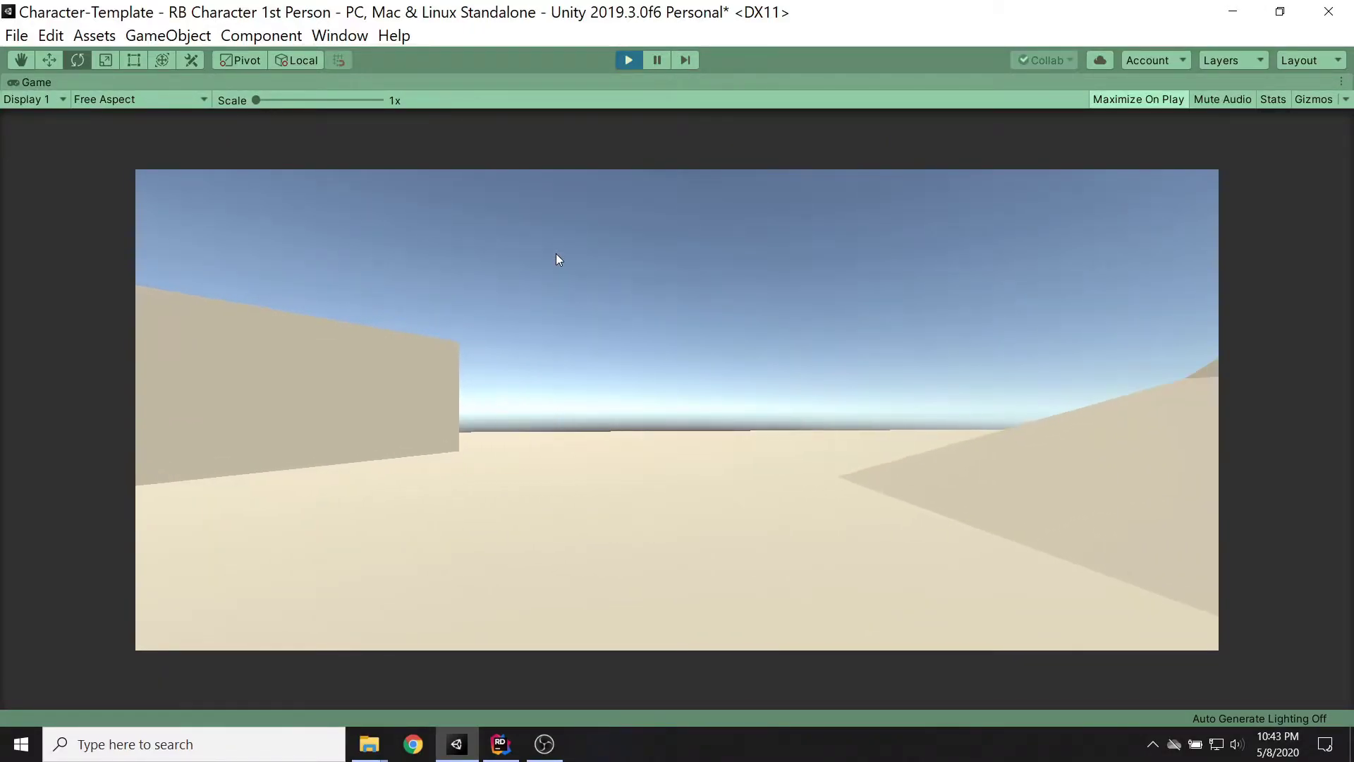
key("c")
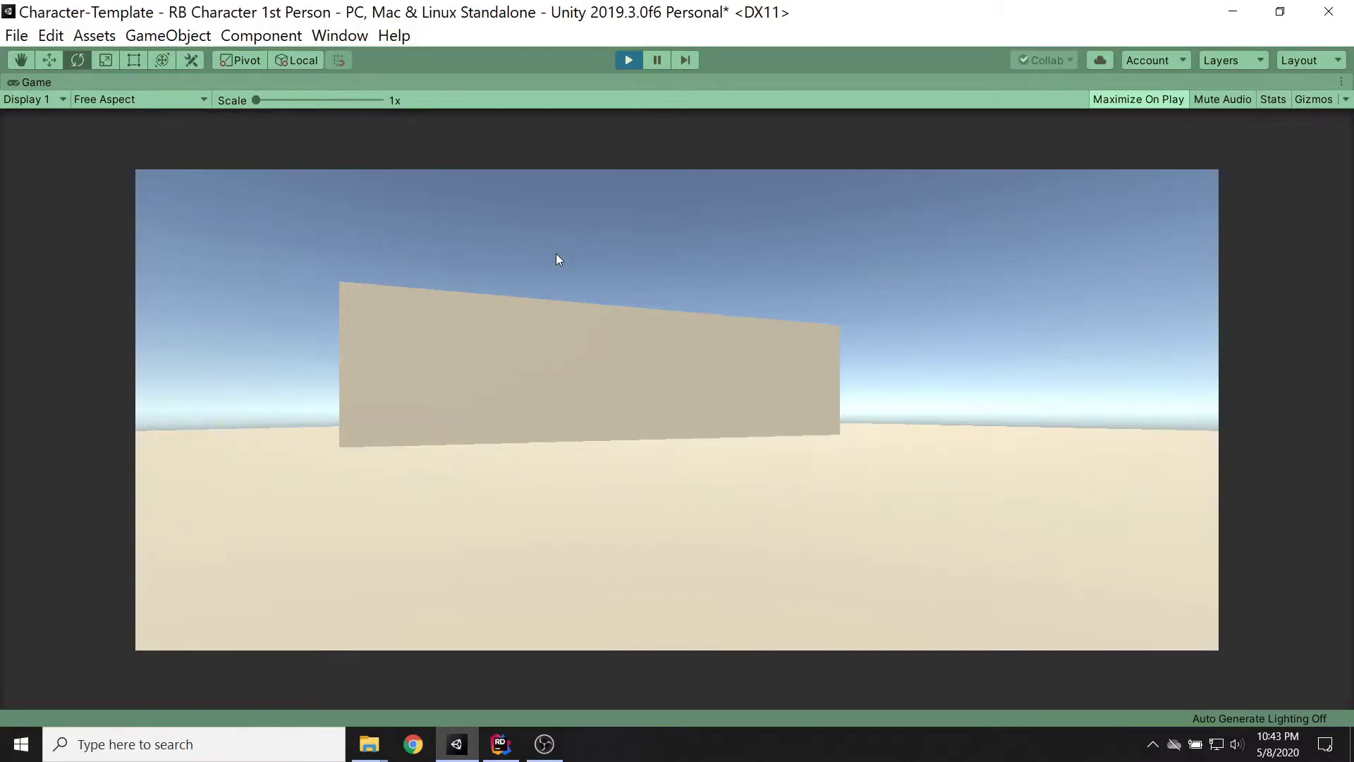
key("d")
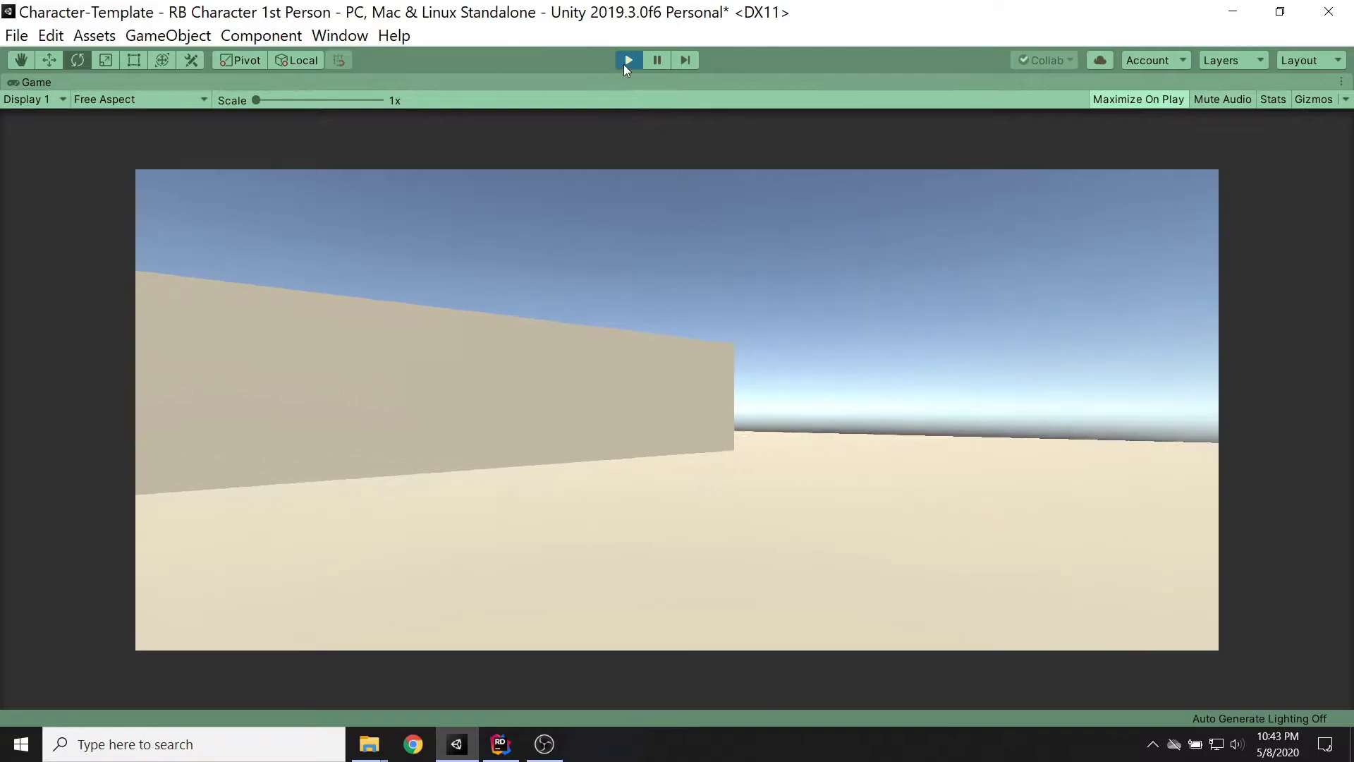
left_click(628, 62)
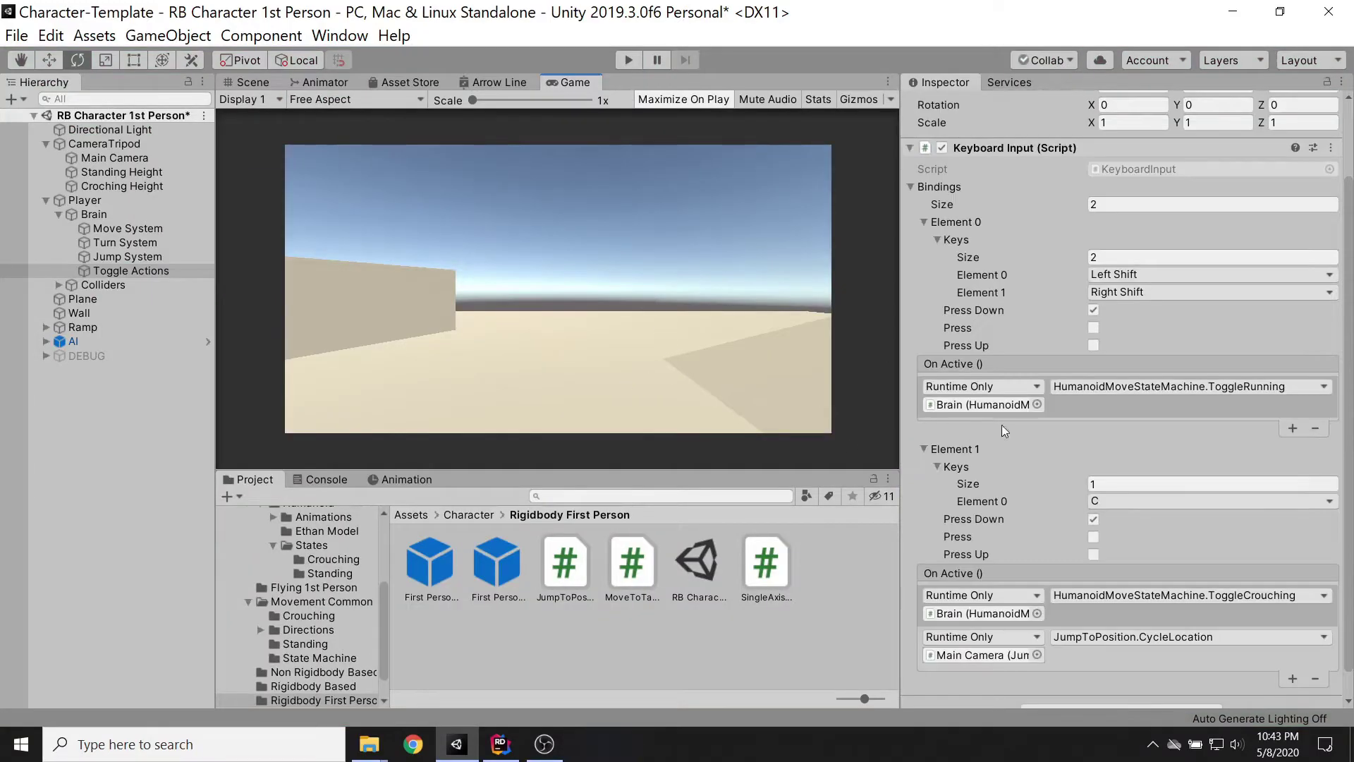
- Create an empty child object under CameraTripod
left_click(114, 157)
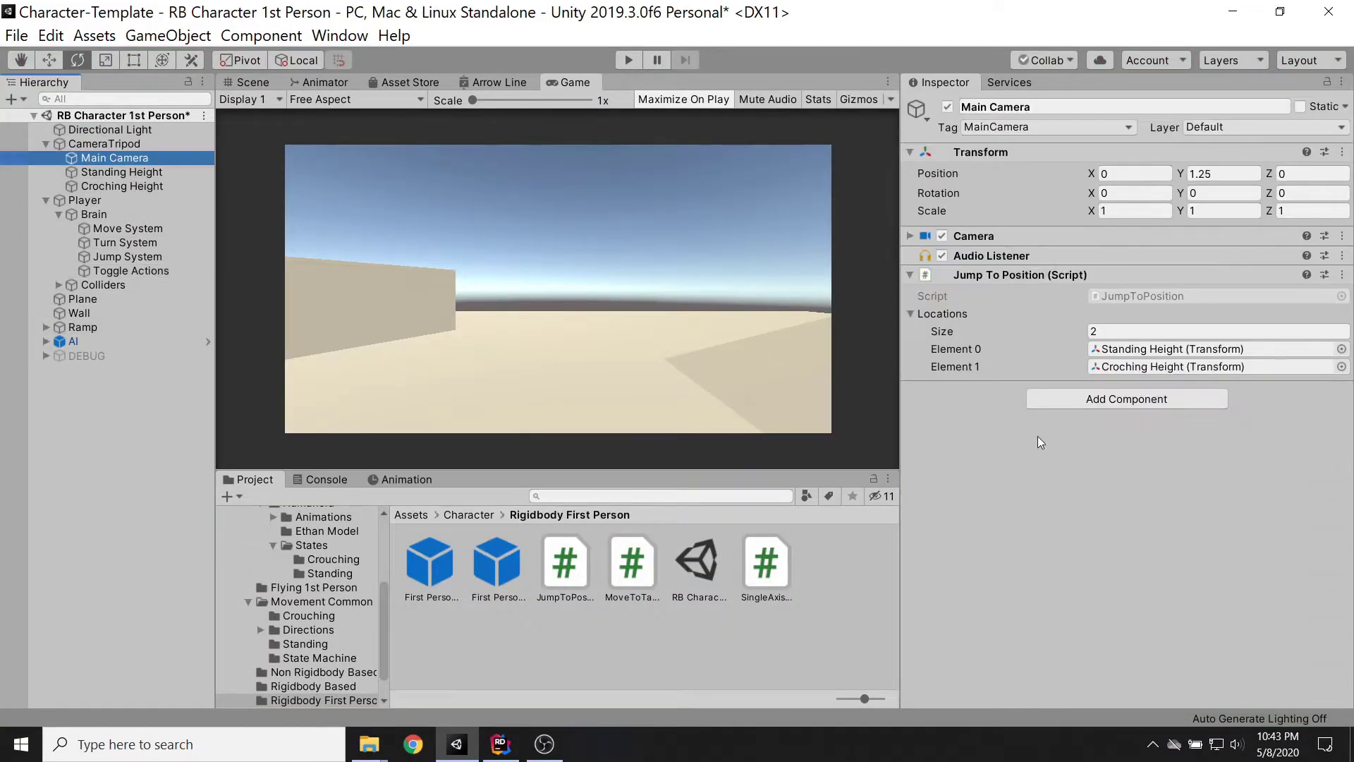
right_click(100, 146)
left_click(199, 333)
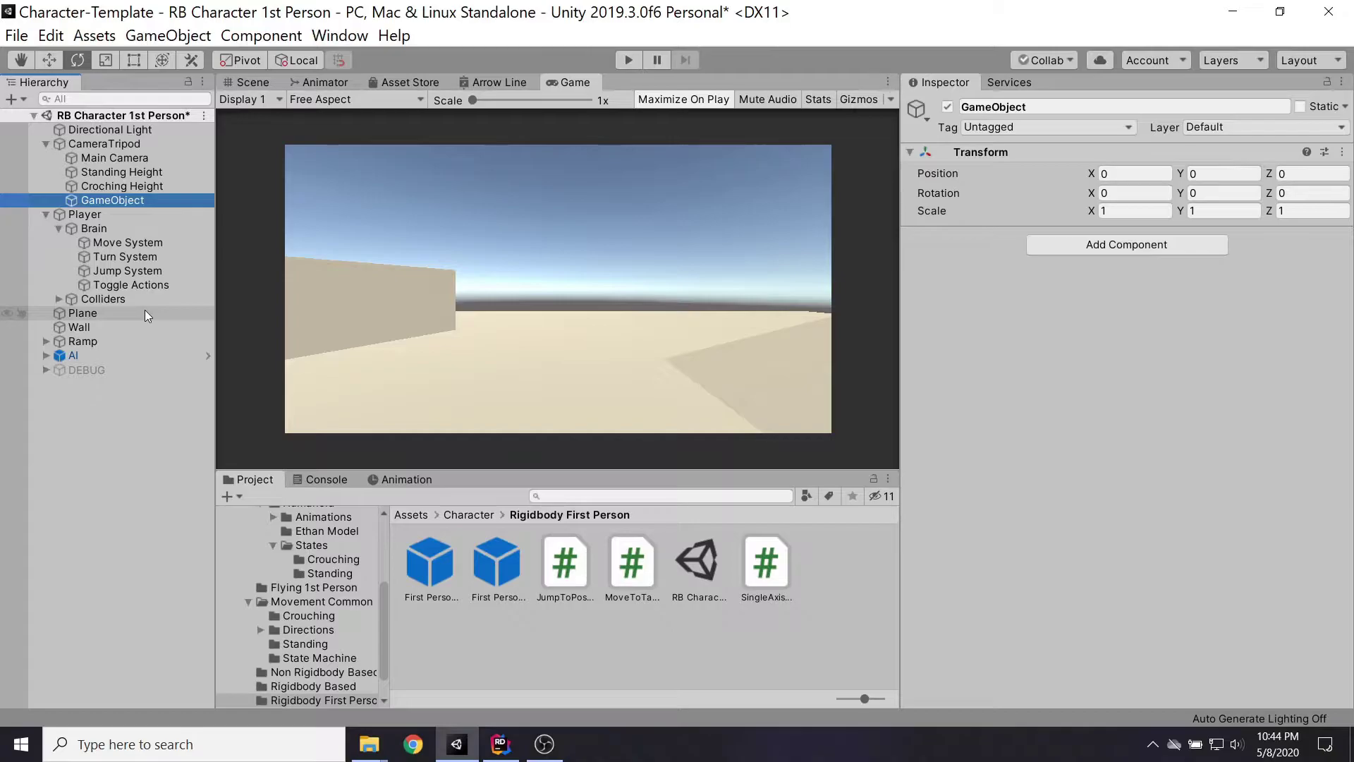
- Rename the CameraTripod object as First Person Camera
left_click(113, 146)
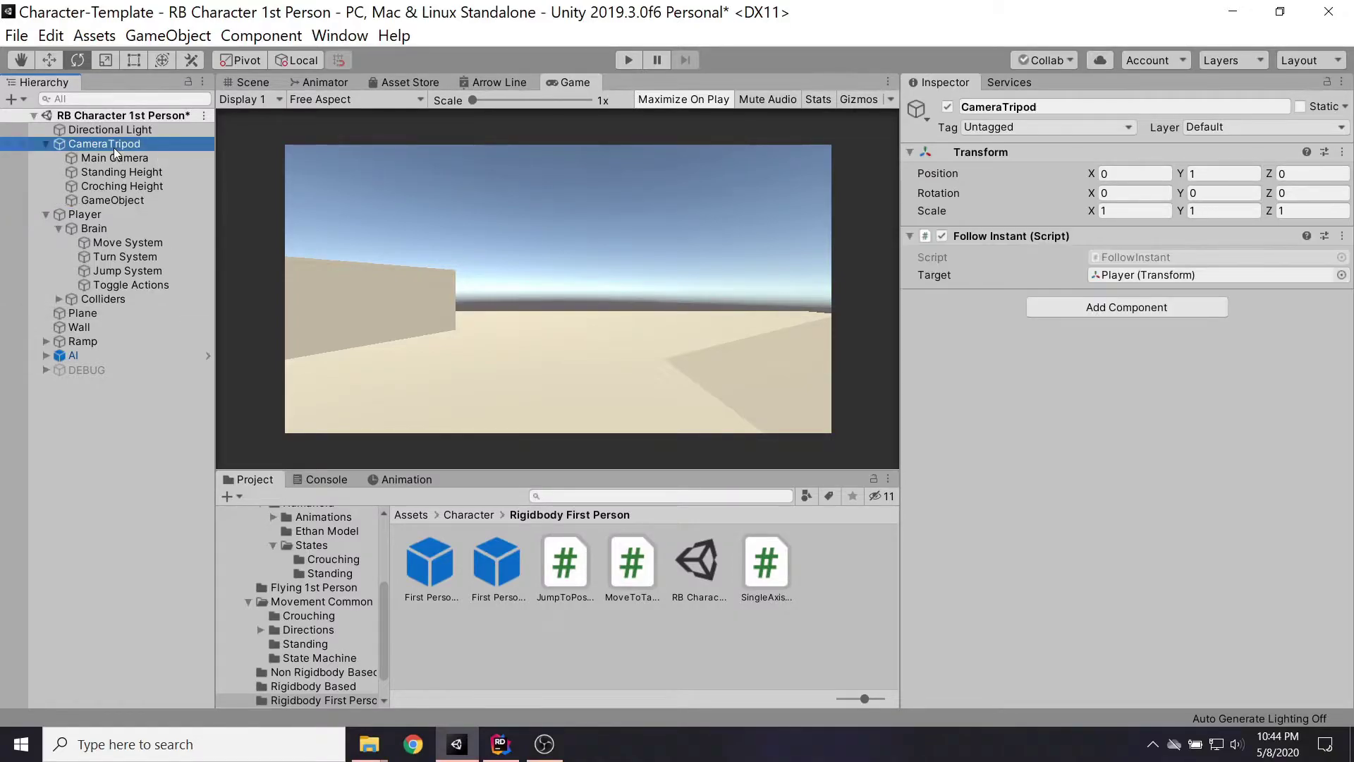
left_click(112, 146)
type("First Person Camera")
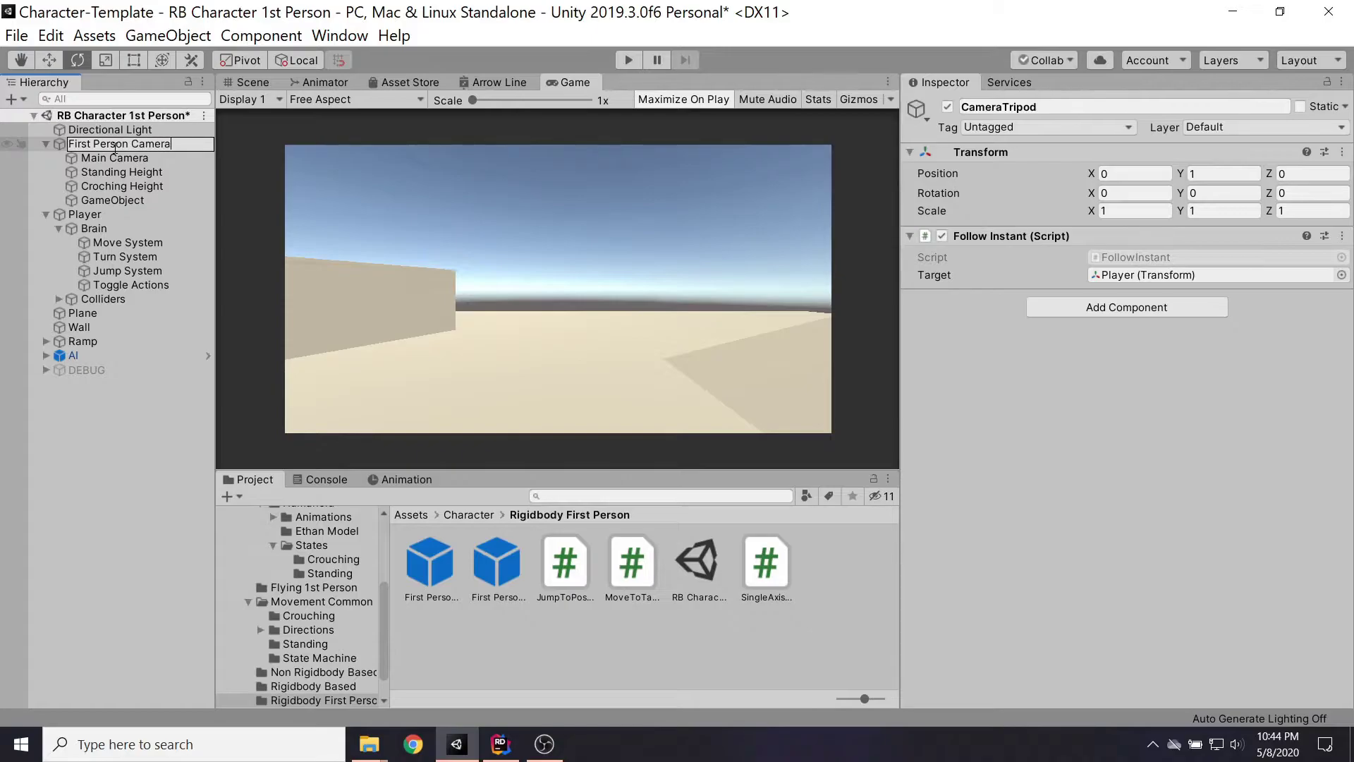
key("Return")
- Rename the new empty child object of First Person Camera as Target Height
left_click(106, 199)
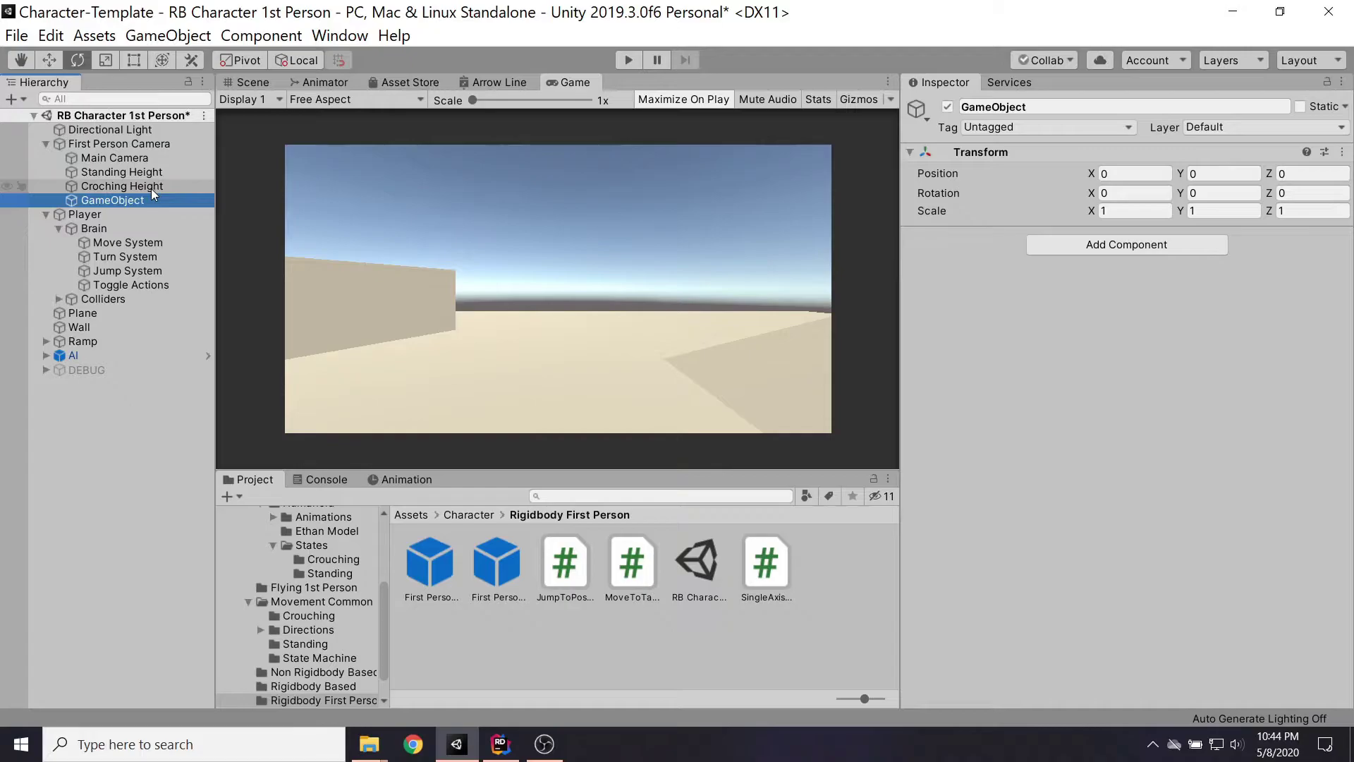
key("F2")
type("Target Height")
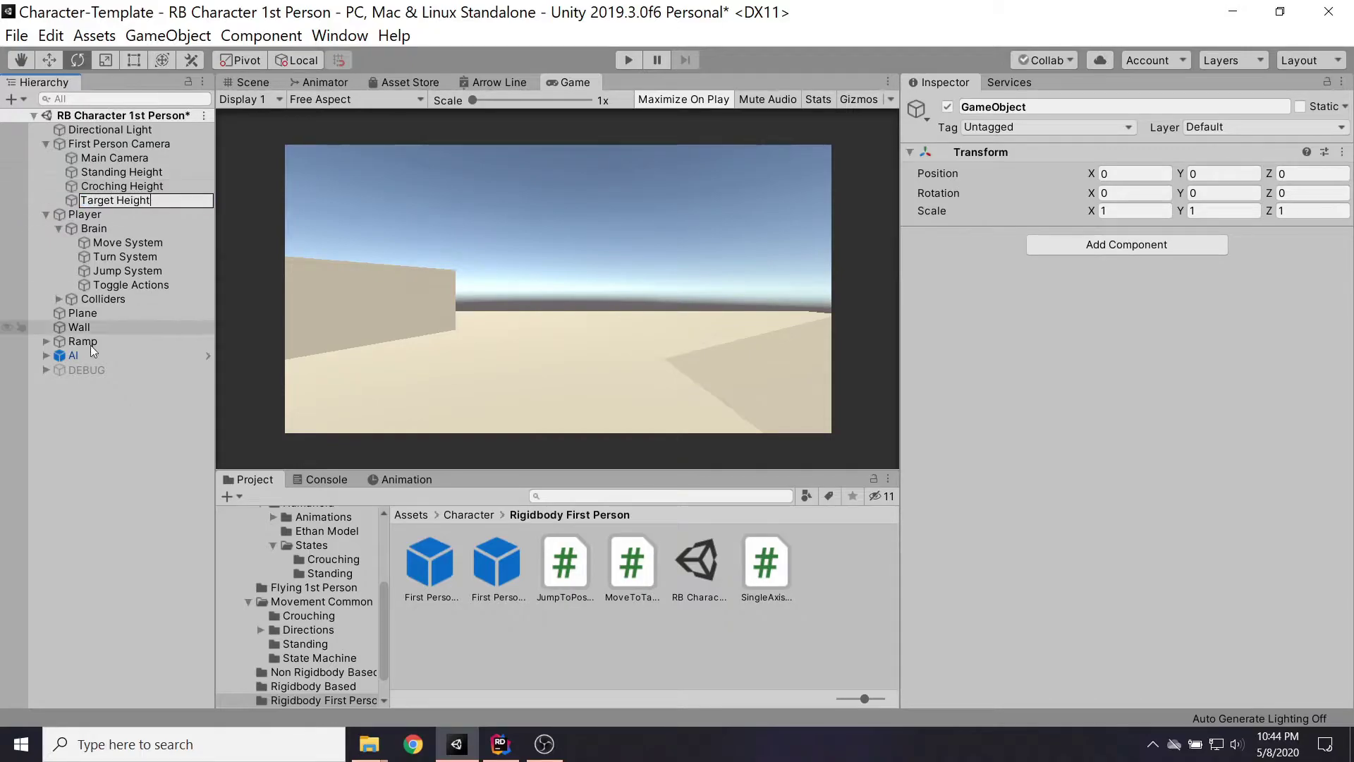
key("Return")
left_click(124, 197)
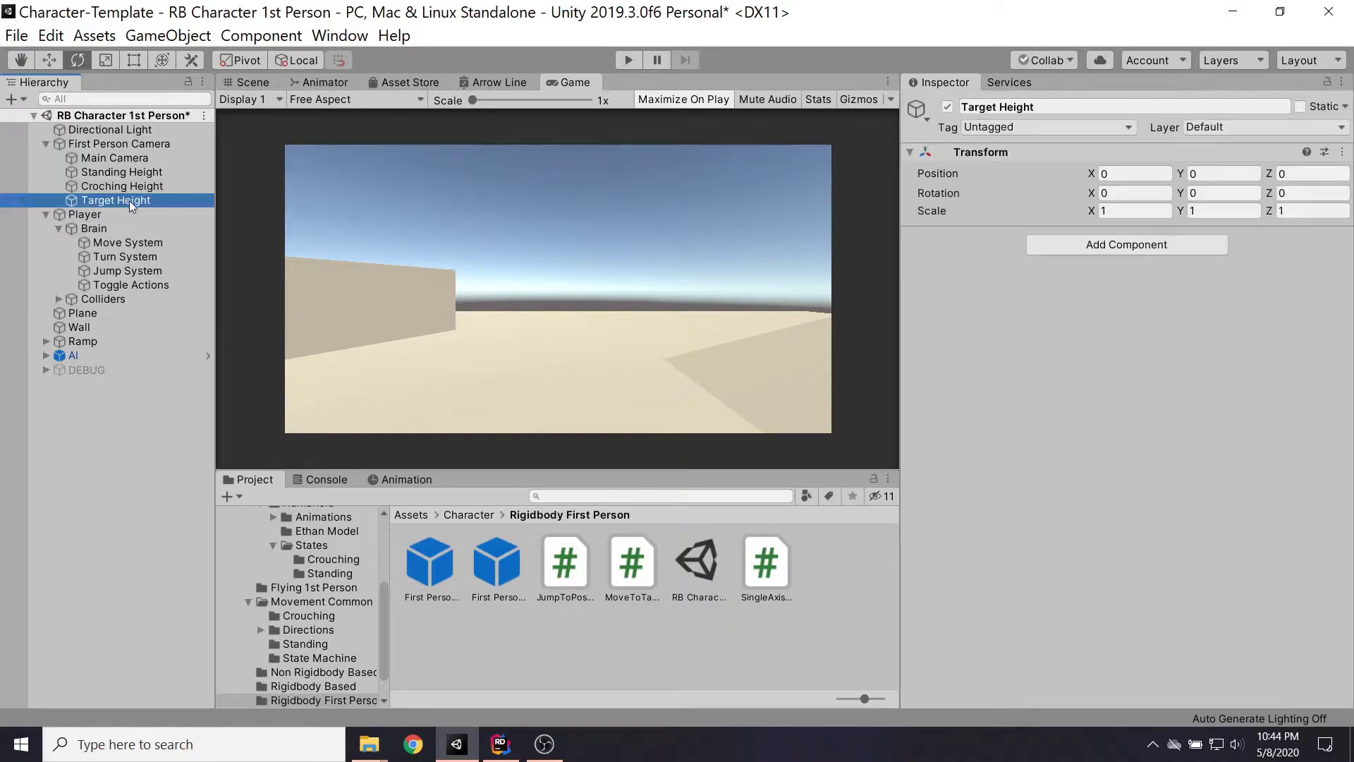
- Copy the Jump To Position component of the Main Camera and remove it from that object
left_click(105, 158)
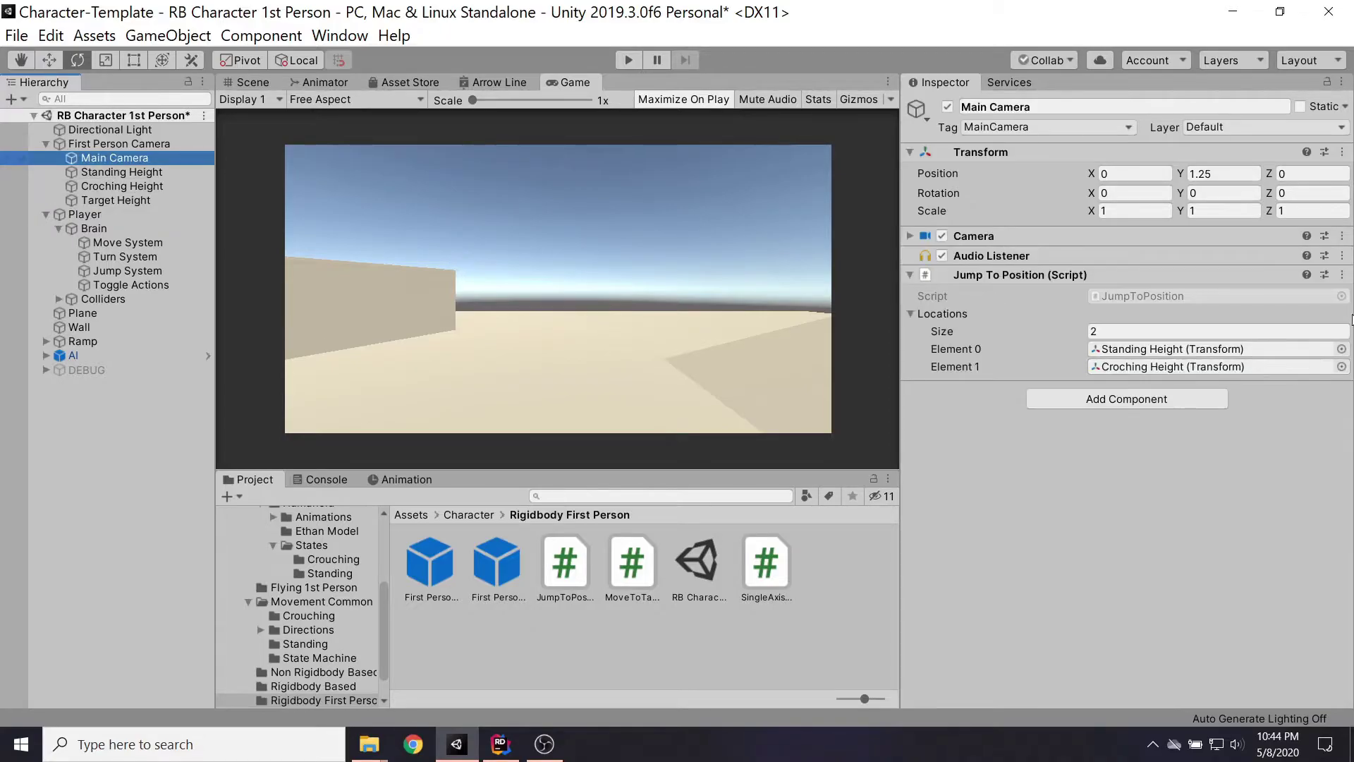
left_click(1342, 274)
left_click(1191, 436)
left_click(1340, 275)
left_click(1201, 368)
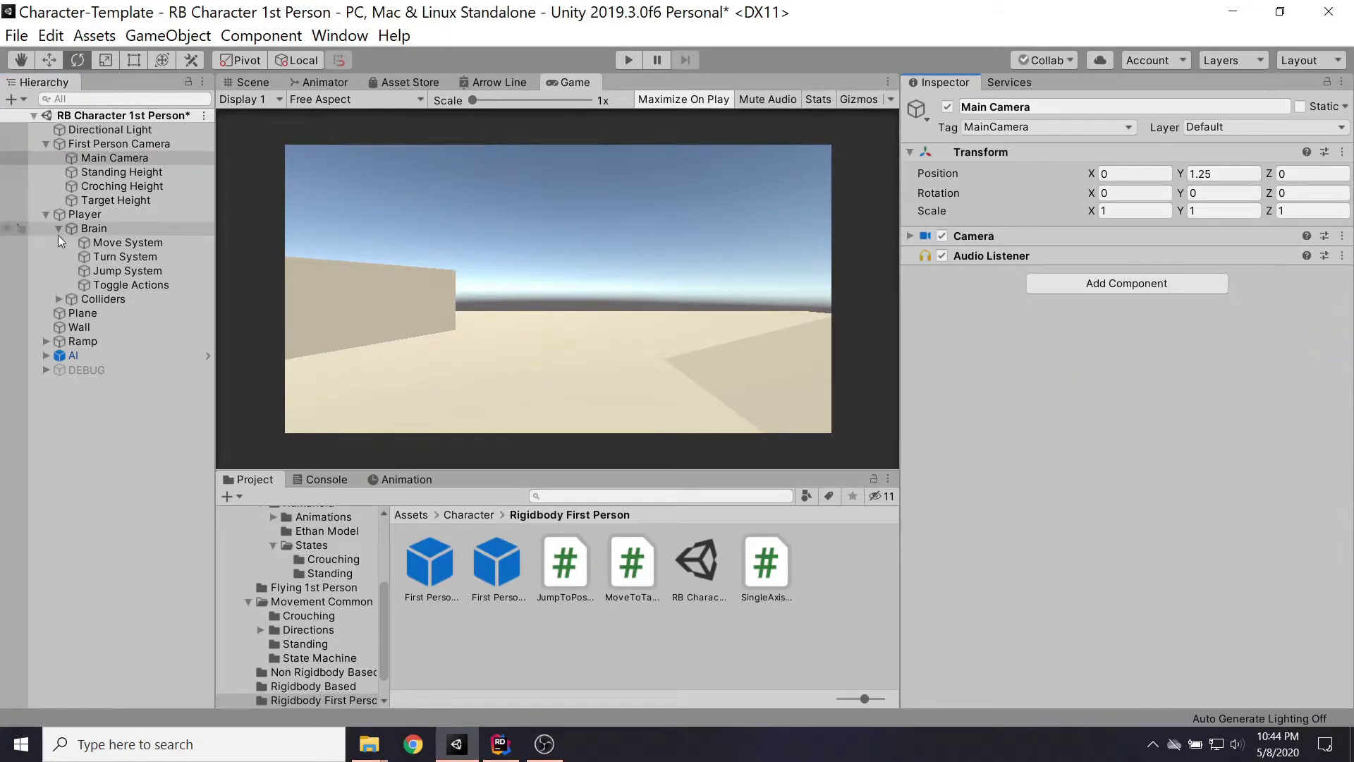
- Paste the copied Jump To Position component onto the Target Height object as a new component
left_click(120, 200)
left_click(1342, 152)
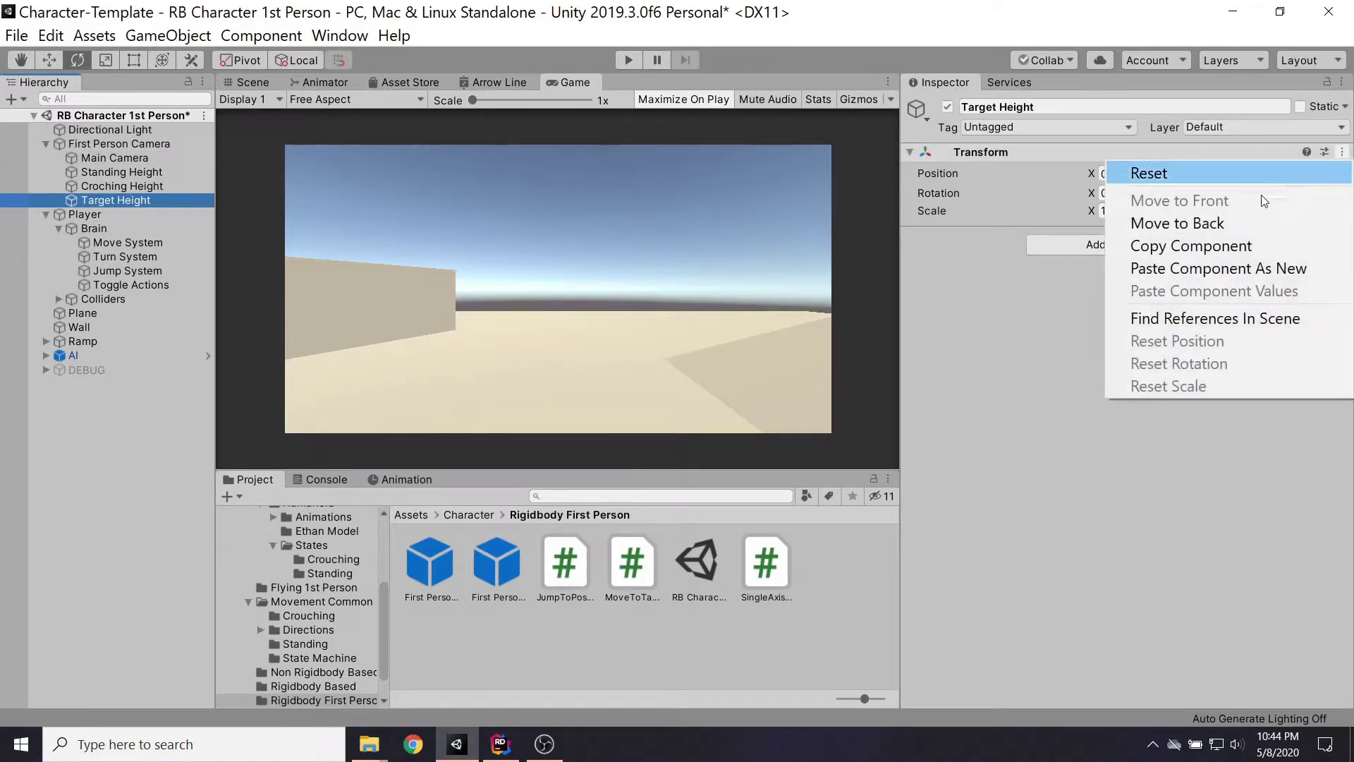
left_click(1190, 269)
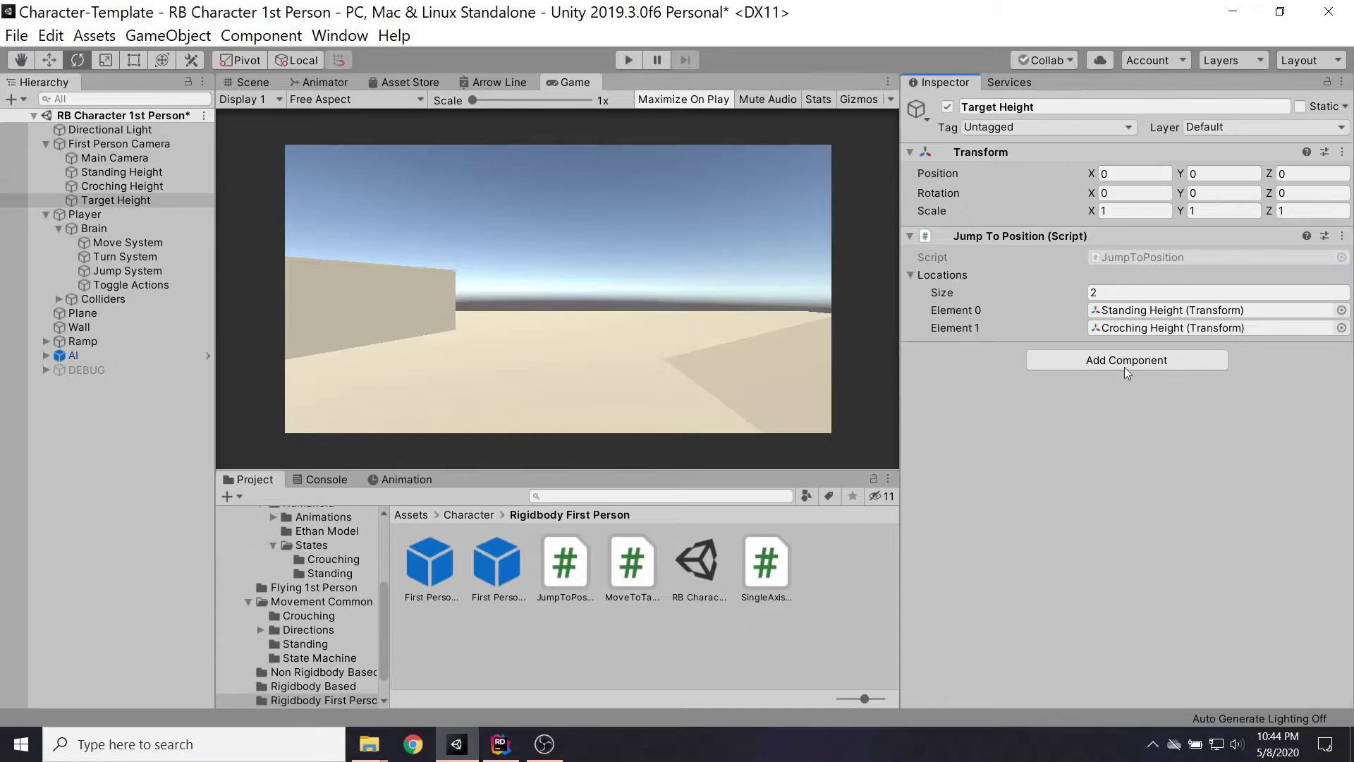
- Add a Move To Target component to the Main Camera
left_click(105, 158)
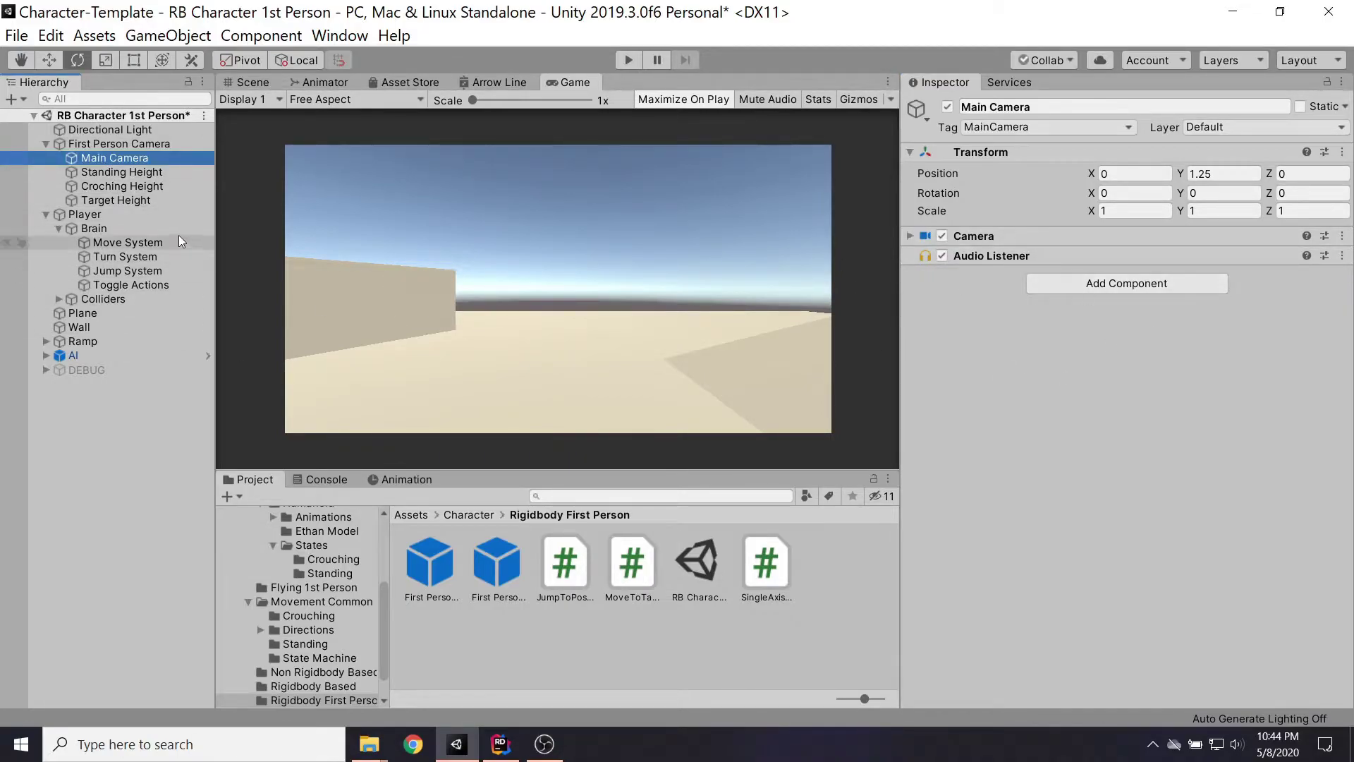
left_click(1133, 285)
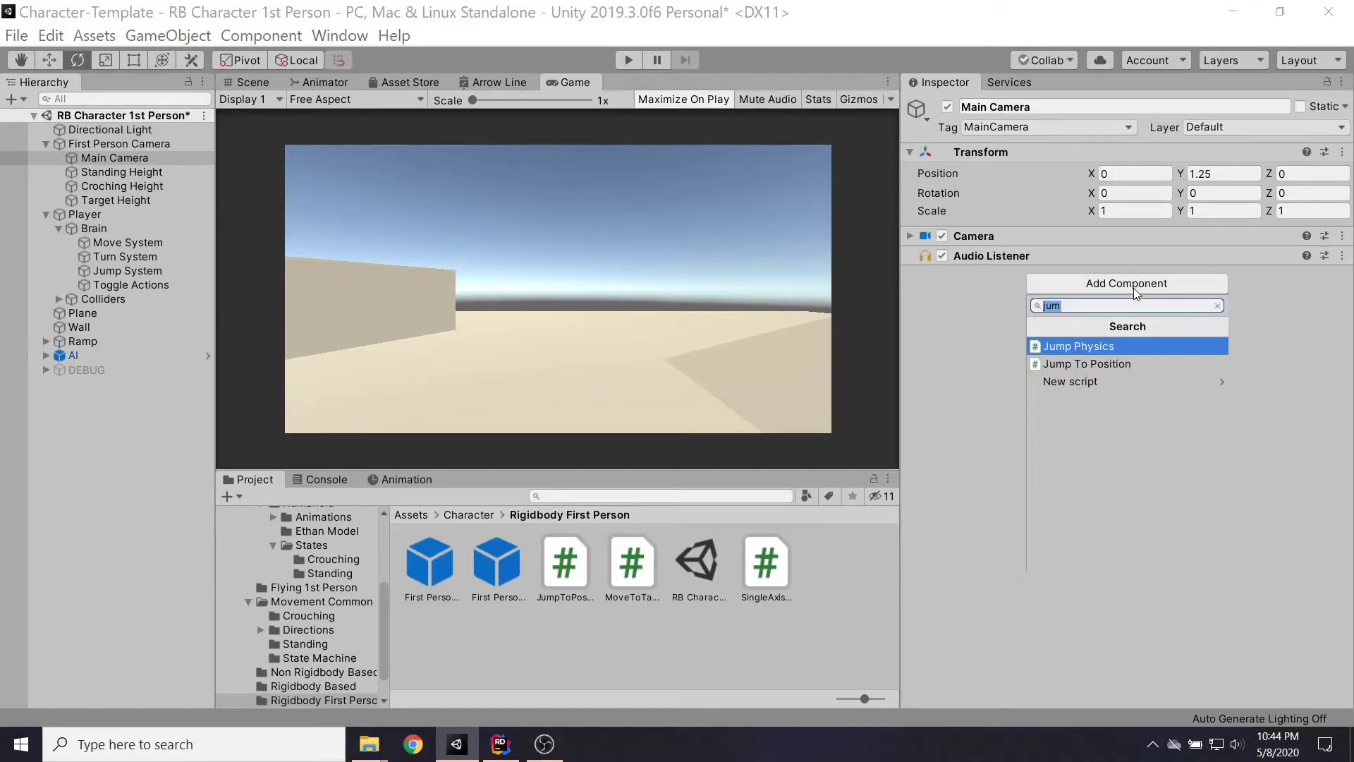
type("mov")
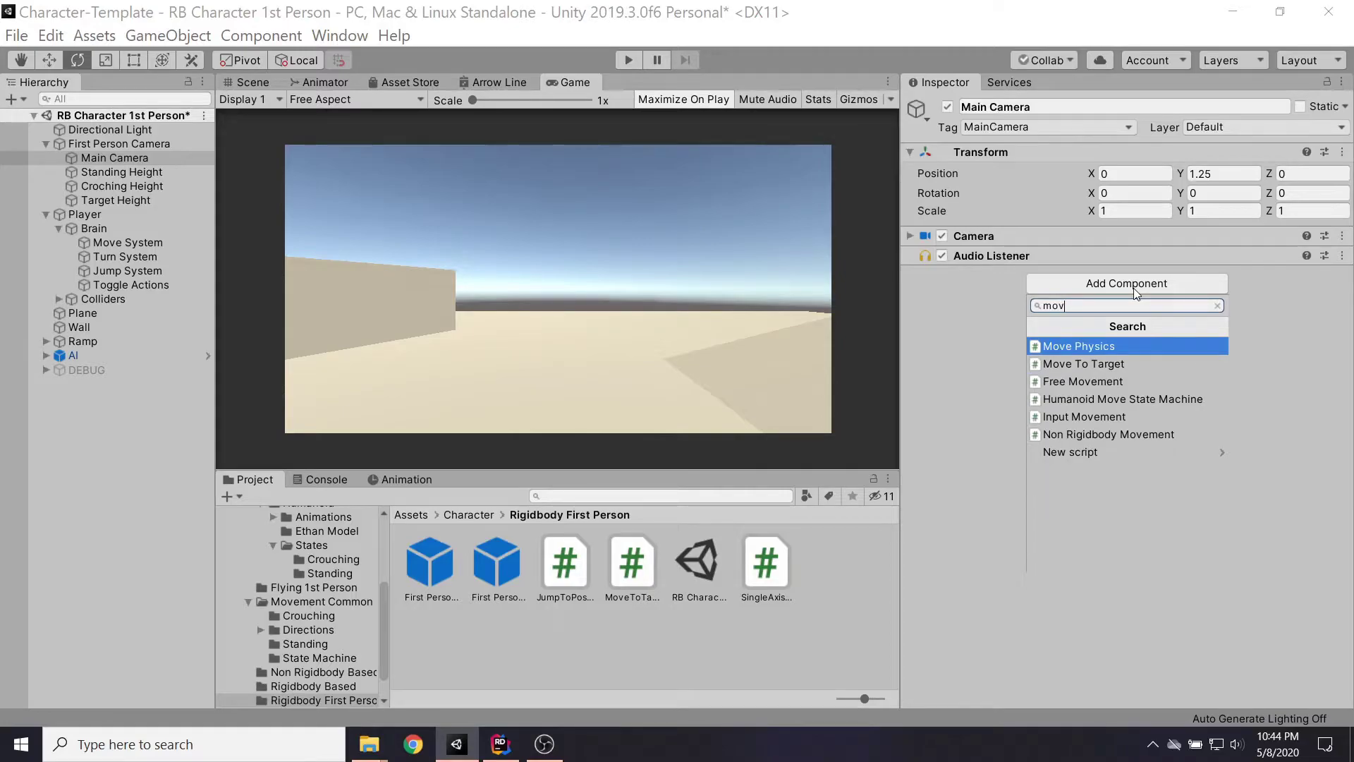
key("Down")
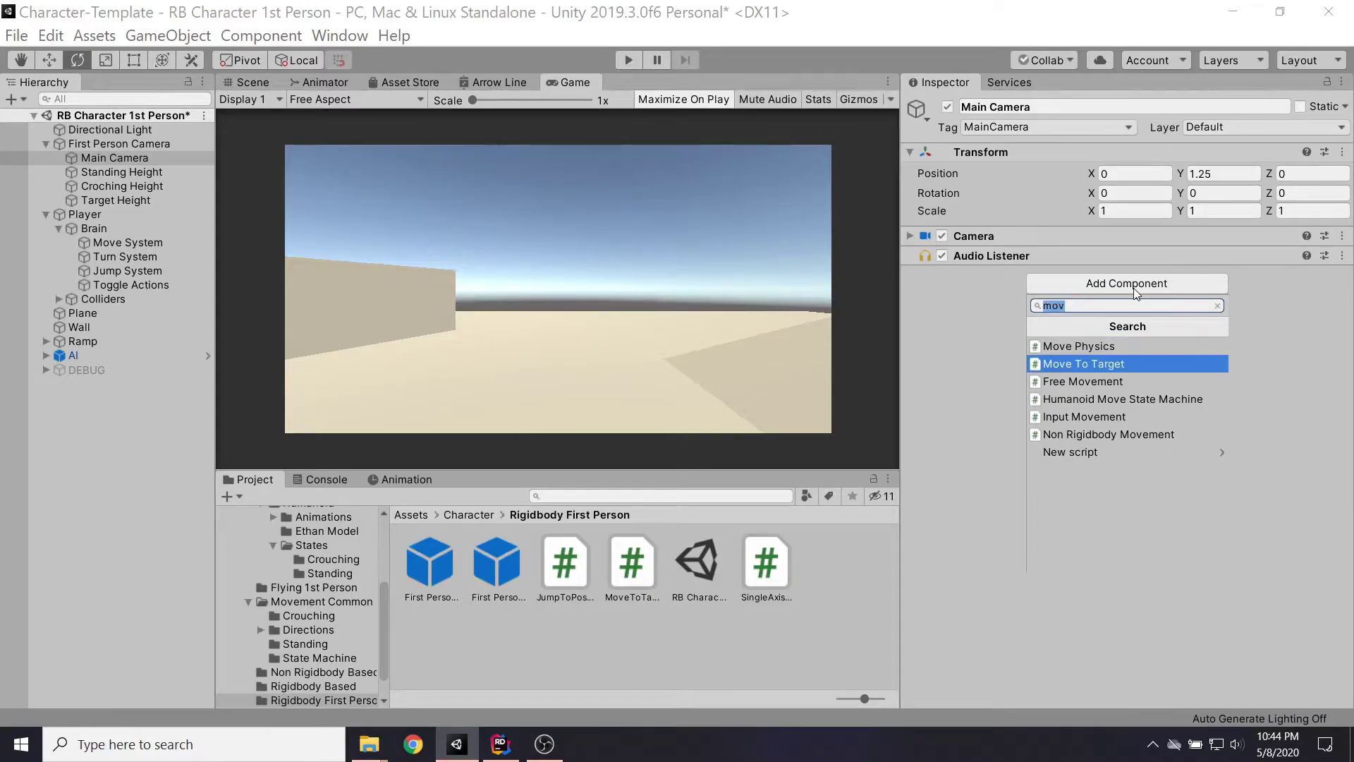
key("Return")
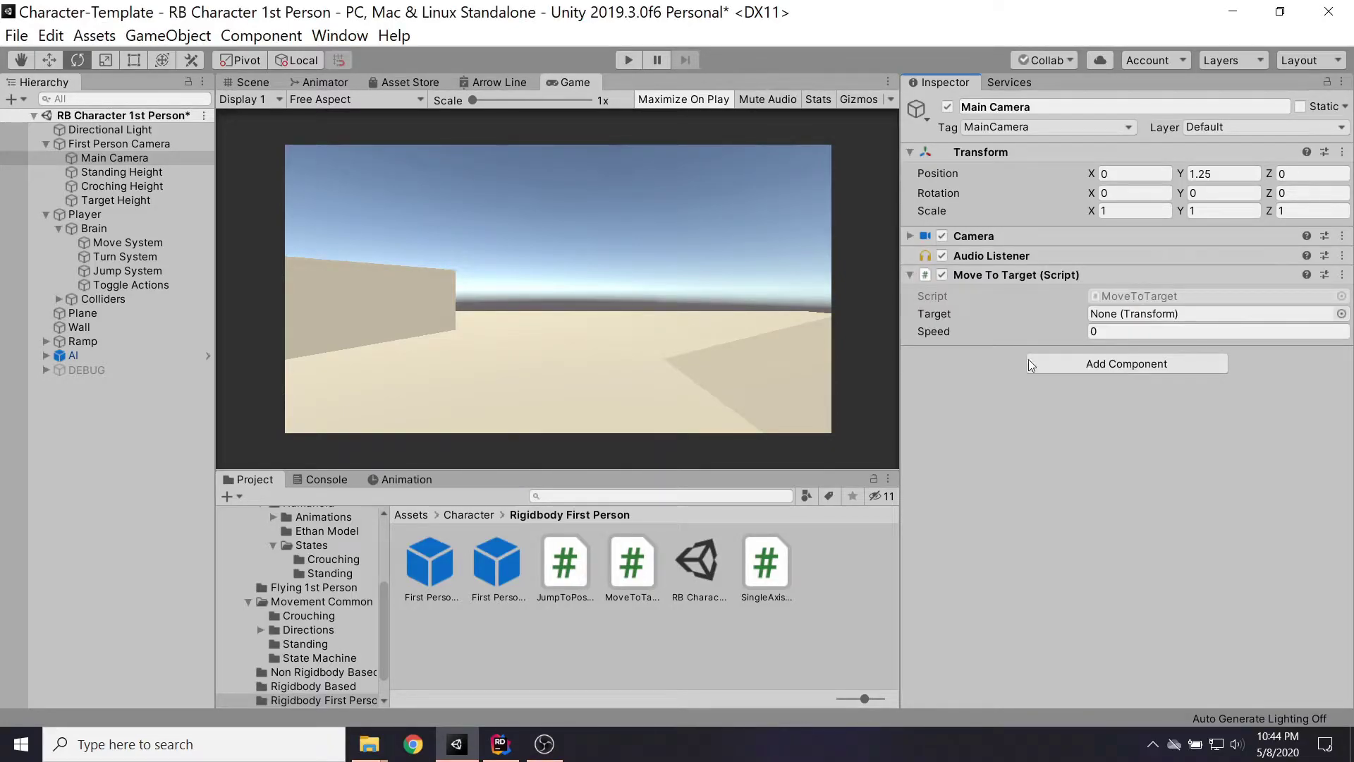
- Assign Target Height as the target of the camera's Move To Target component and set its speed to 5
left_click_drag(116, 199, 1151, 315)
left_click(1114, 332)
type("5")
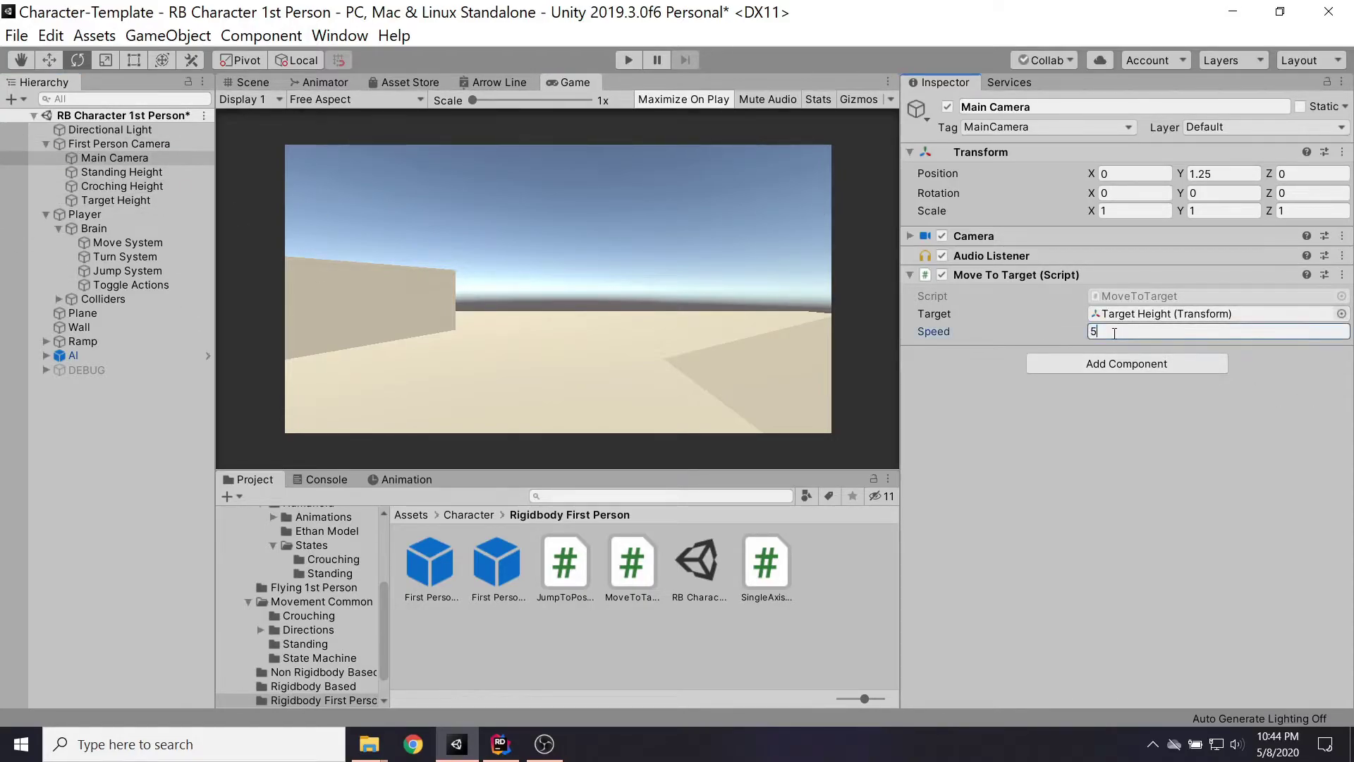
key("Return")
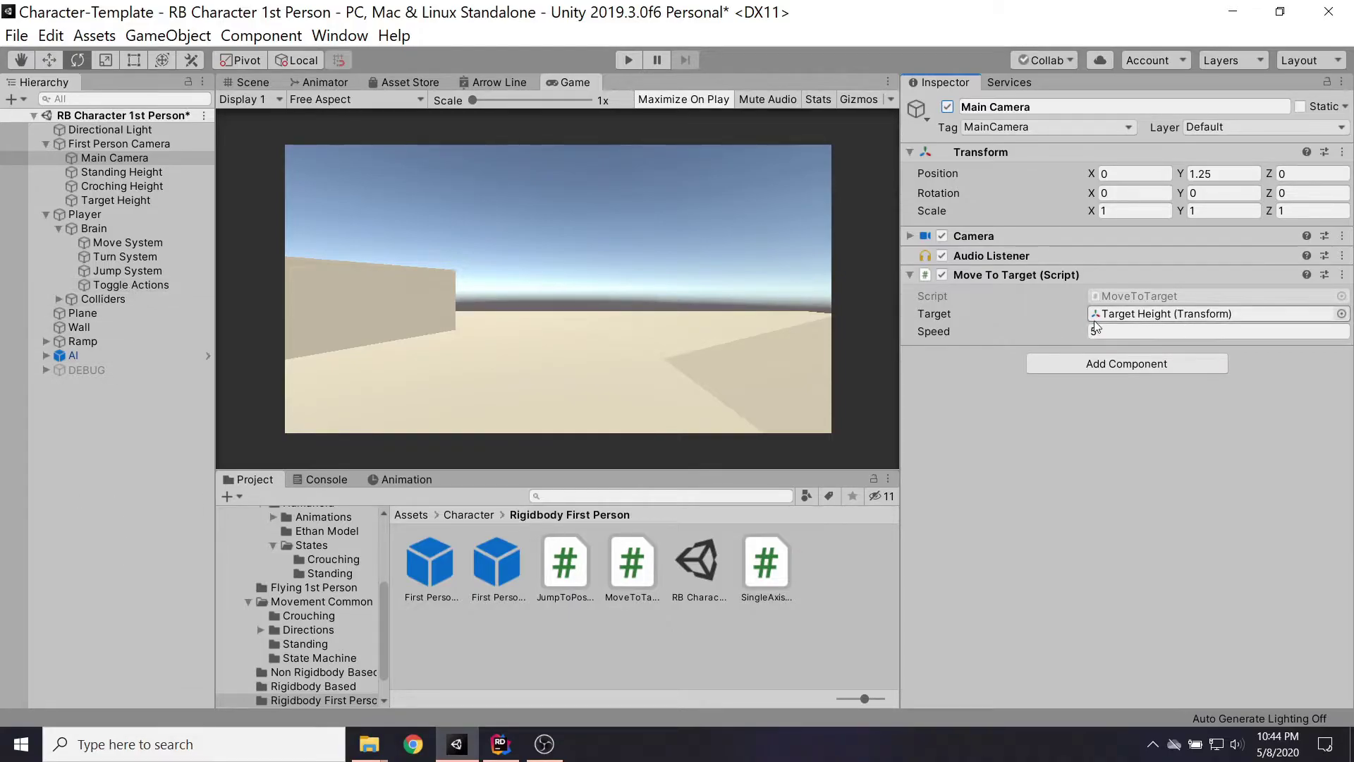
- Make the second crouch key event of Toggle Actions call JumpToPosition.CycleLocation on the Target Height object
left_click(134, 285)
scroll(1174, 491, "down", 3)
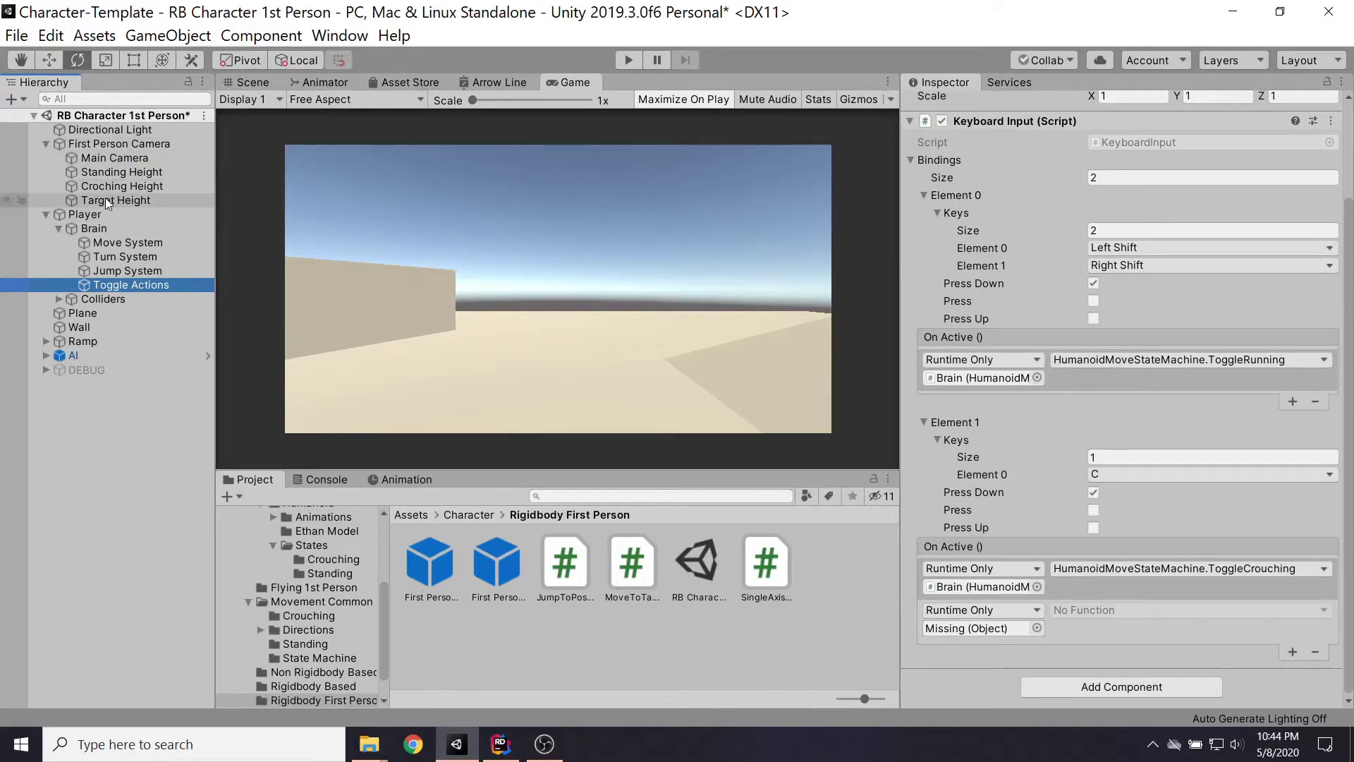
left_click_drag(131, 285, 966, 629)
left_click(1115, 612)
mouse_move(1121, 704)
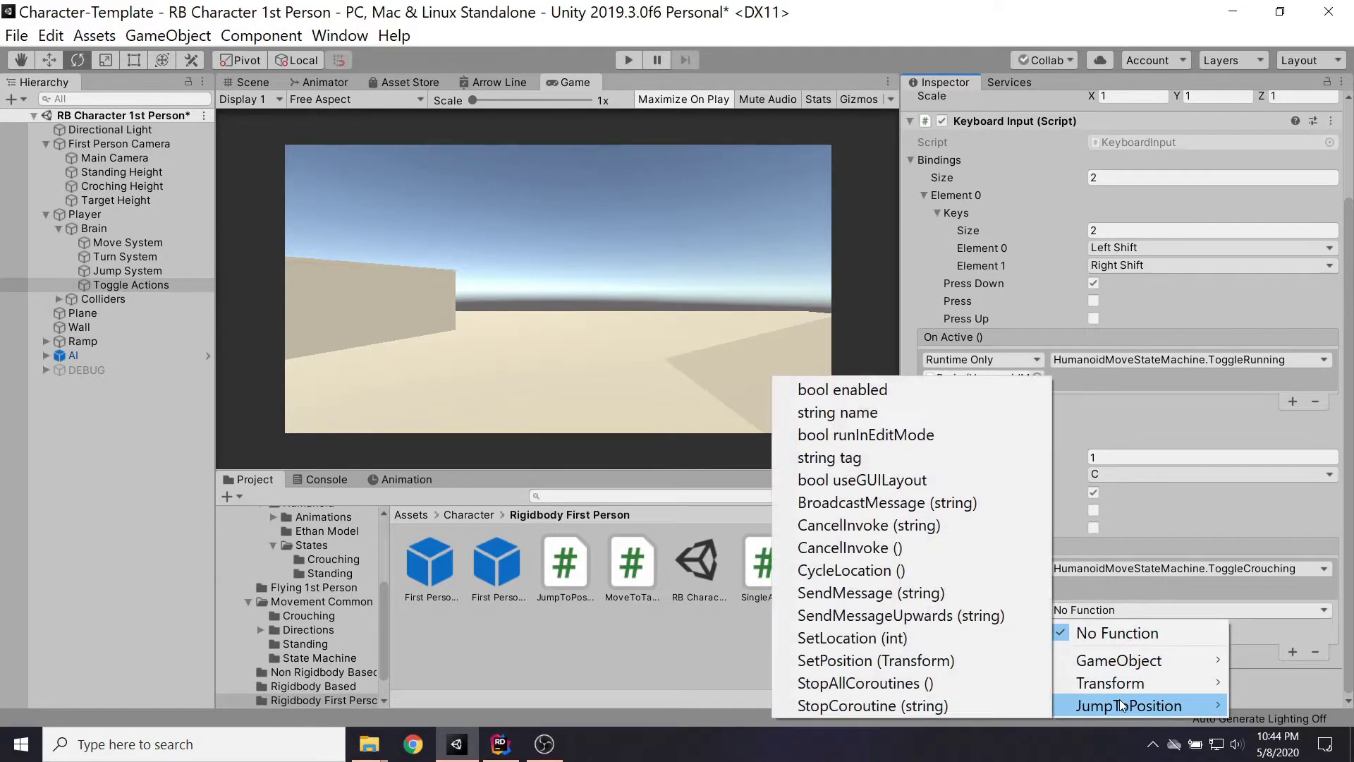
left_click(883, 571)
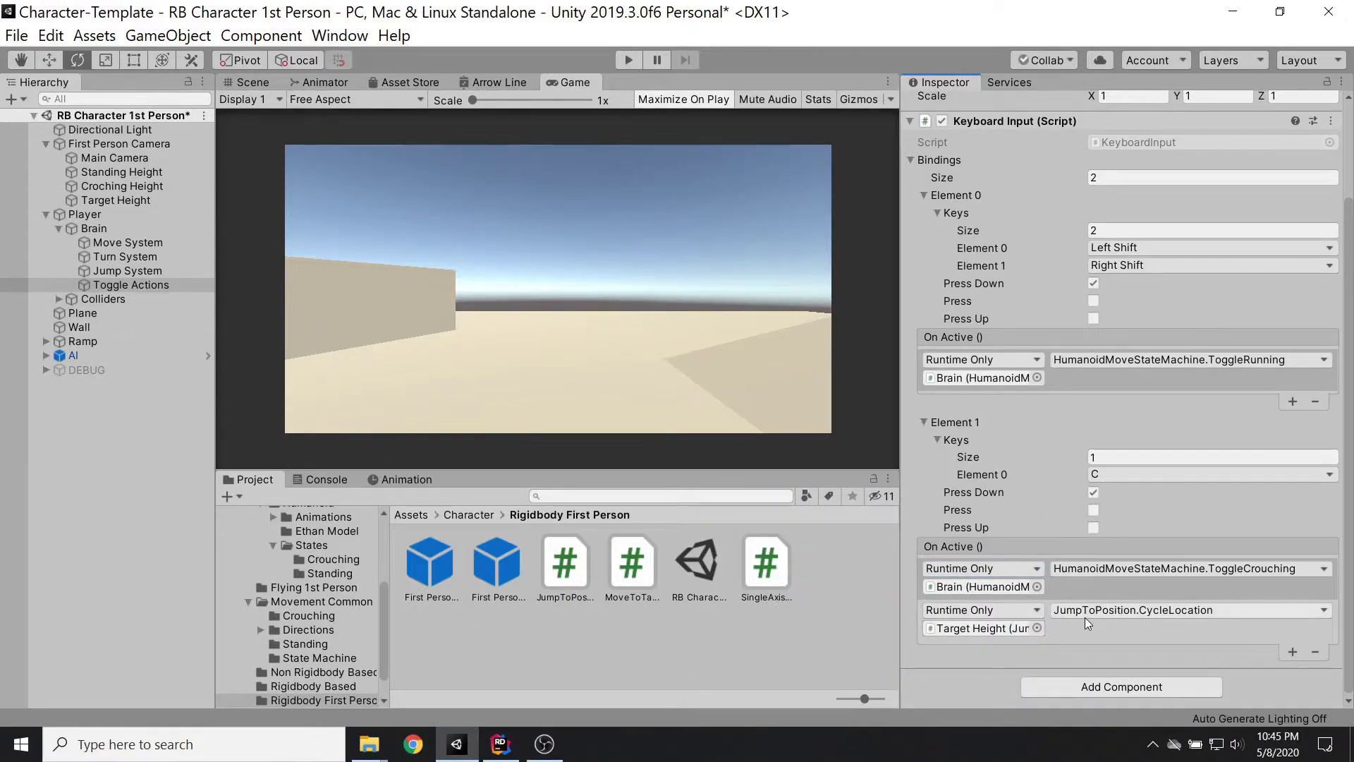
- Check the components of Target Height and Main Camera, run the scene in play mode and stop it
left_click(113, 200)
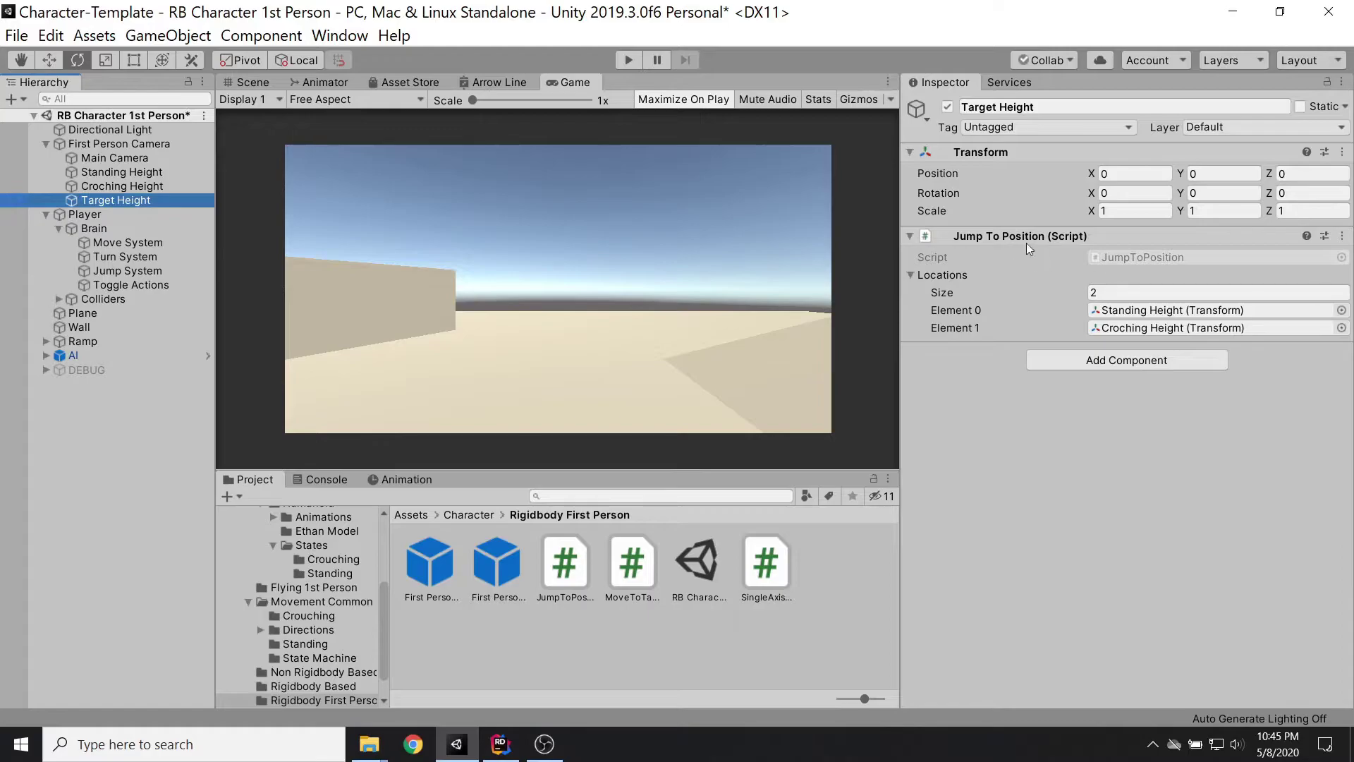
key("Up")
key("Up")
key("Up")
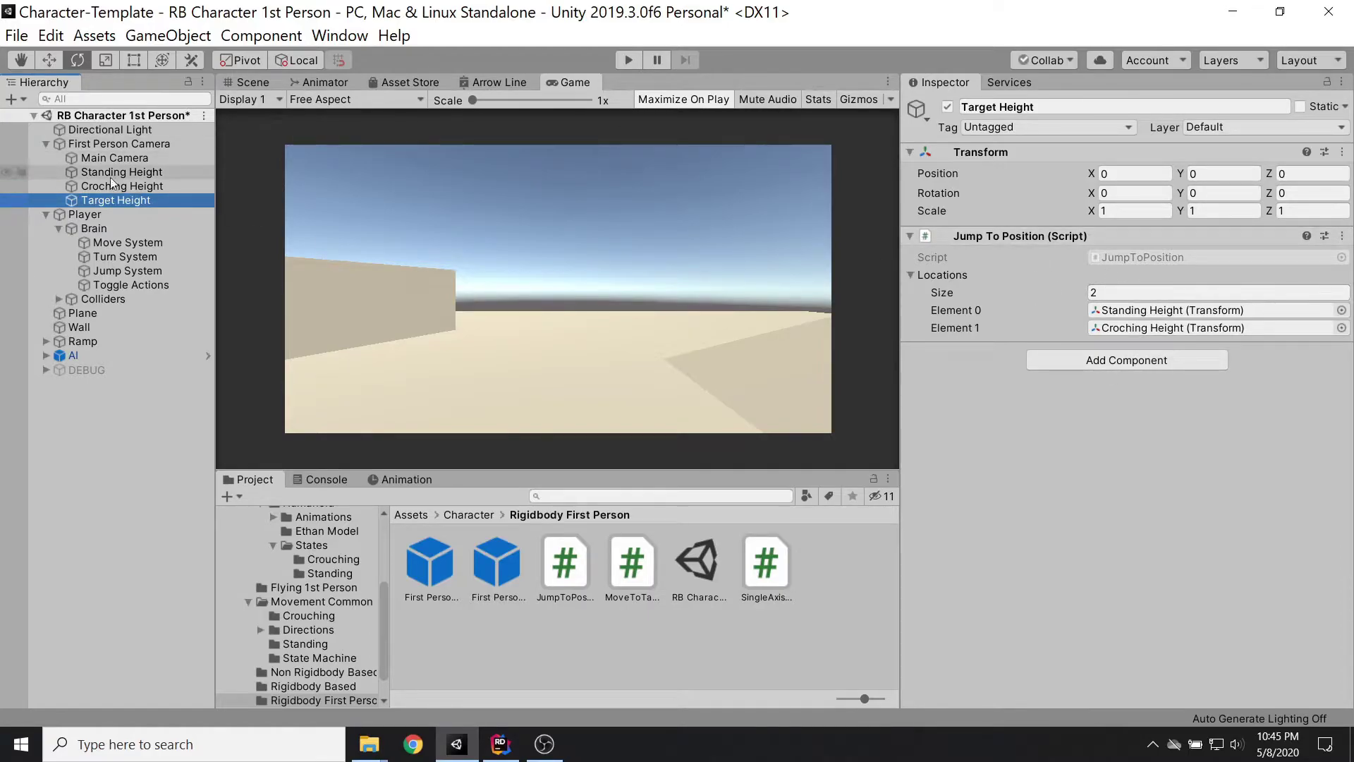
left_click(624, 61)
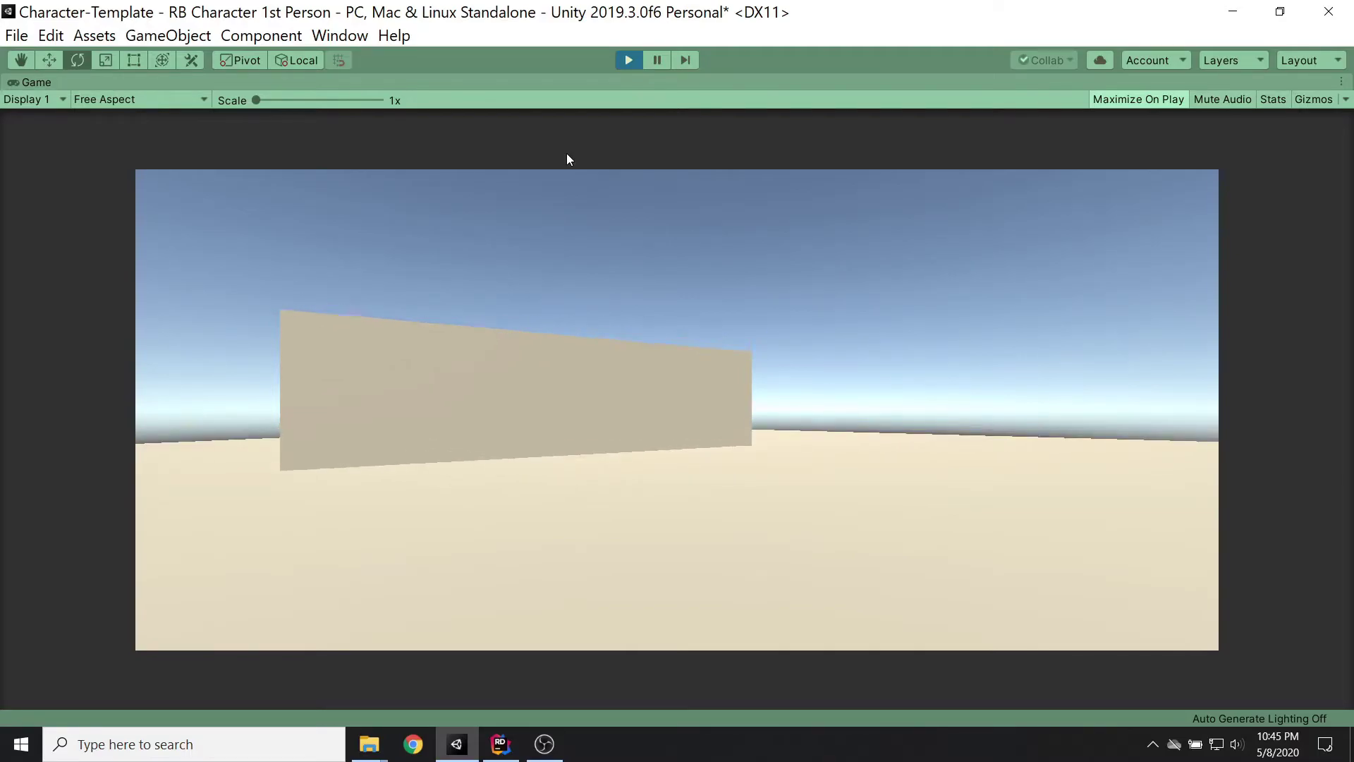
left_click(628, 61)
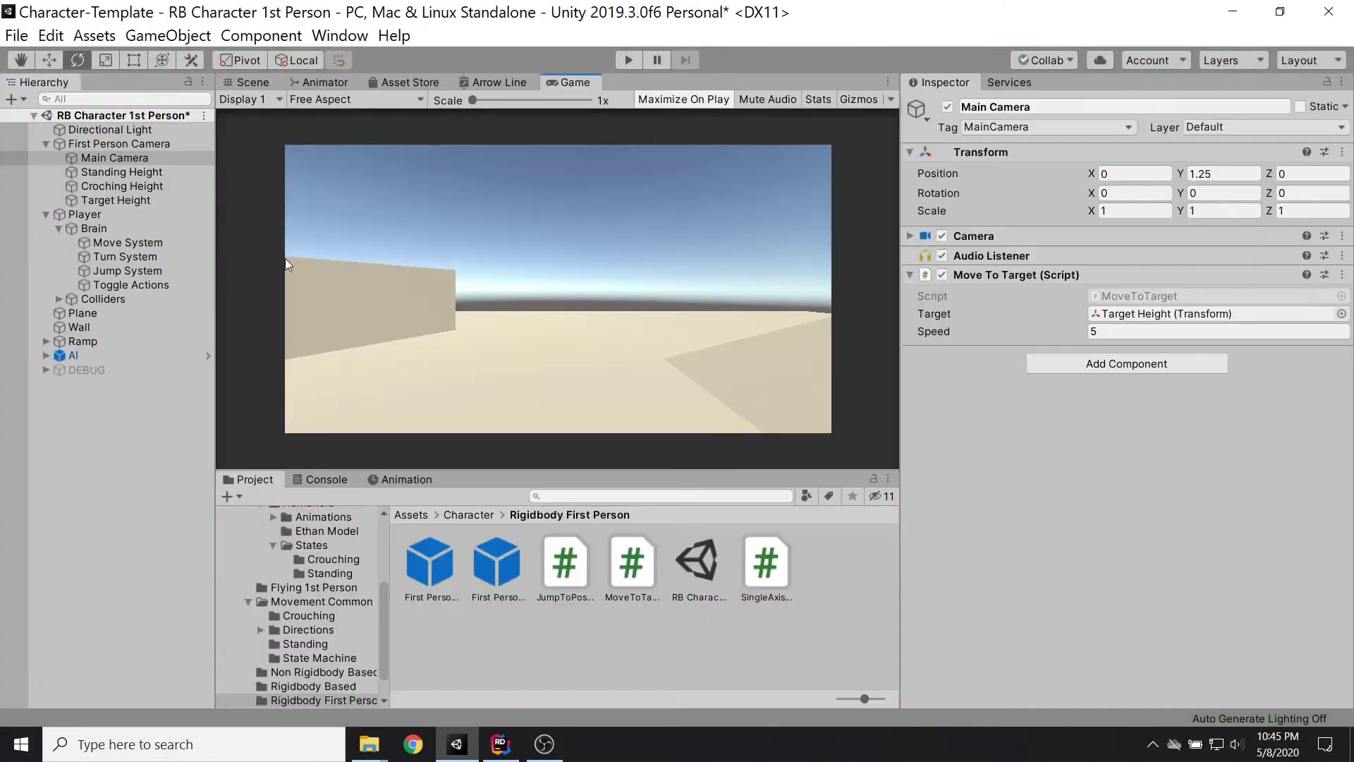
- Set Target Height's Y position to 1.25 to match Standing Height and test the scene in play mode
left_click(111, 199)
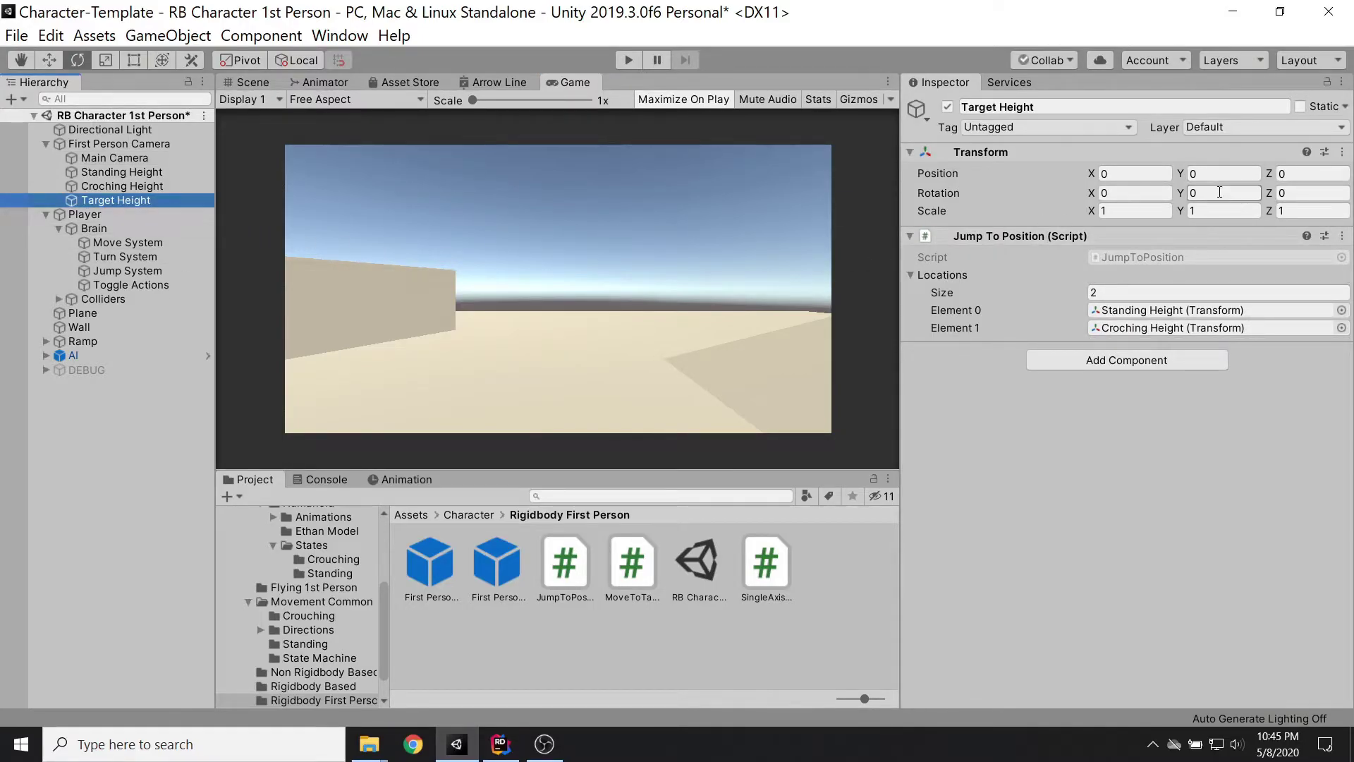
left_click(99, 173)
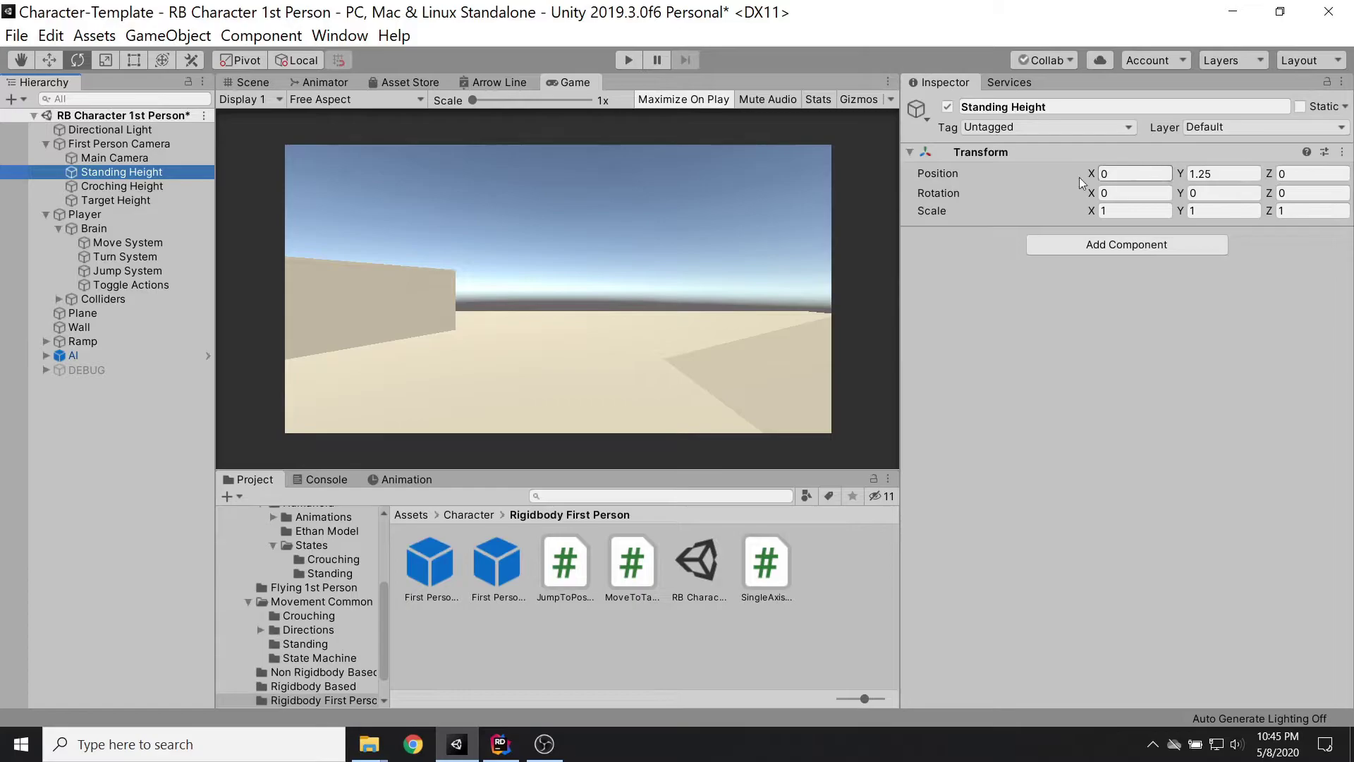
left_click(98, 200)
left_click(1231, 175)
type("1.25")
key("Tab")
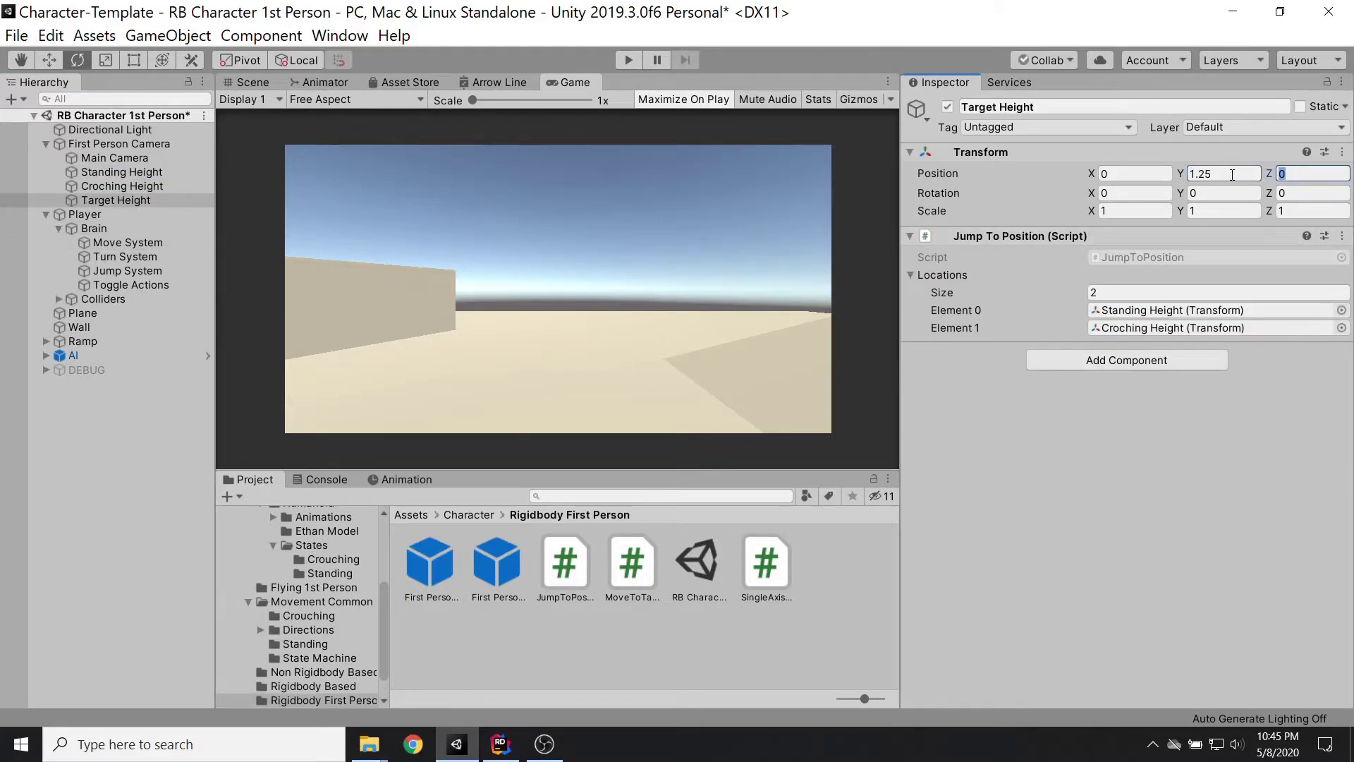
left_click(624, 63)
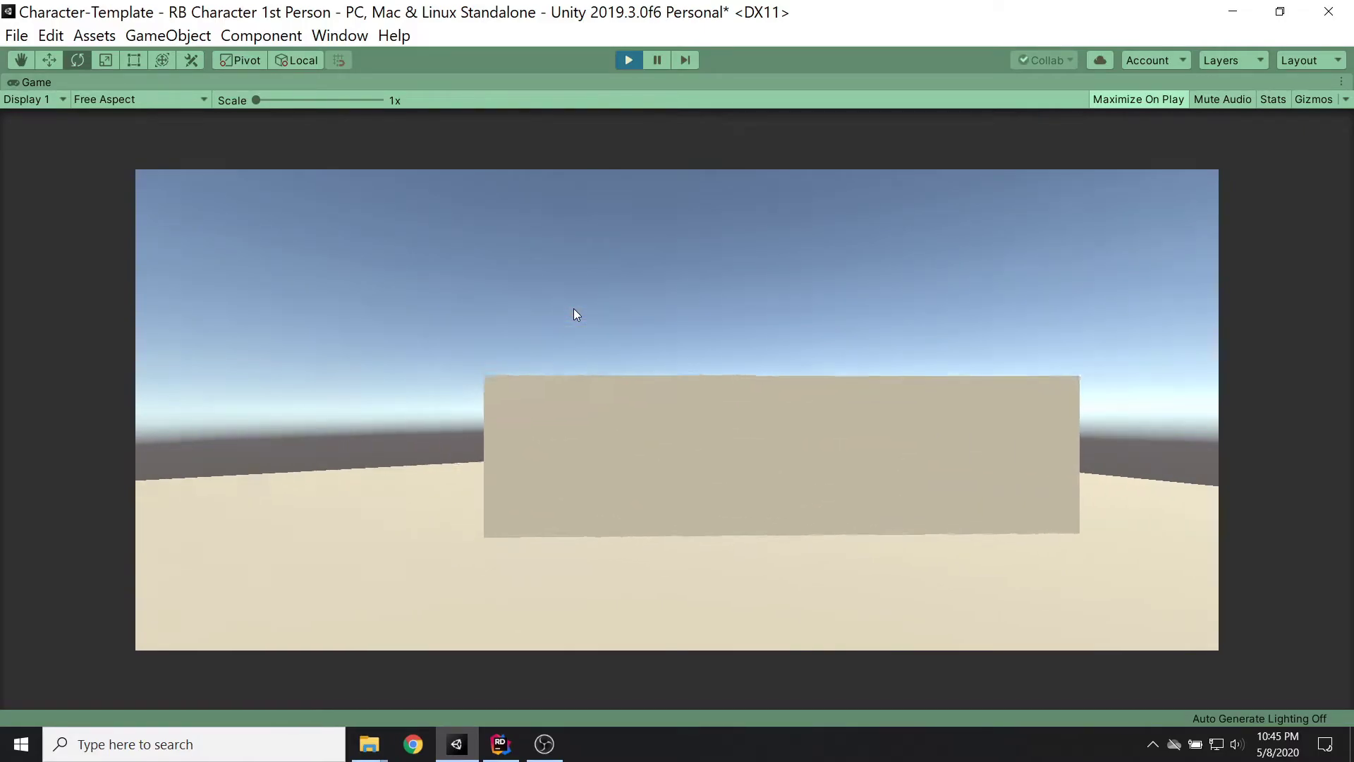
left_click(629, 58)
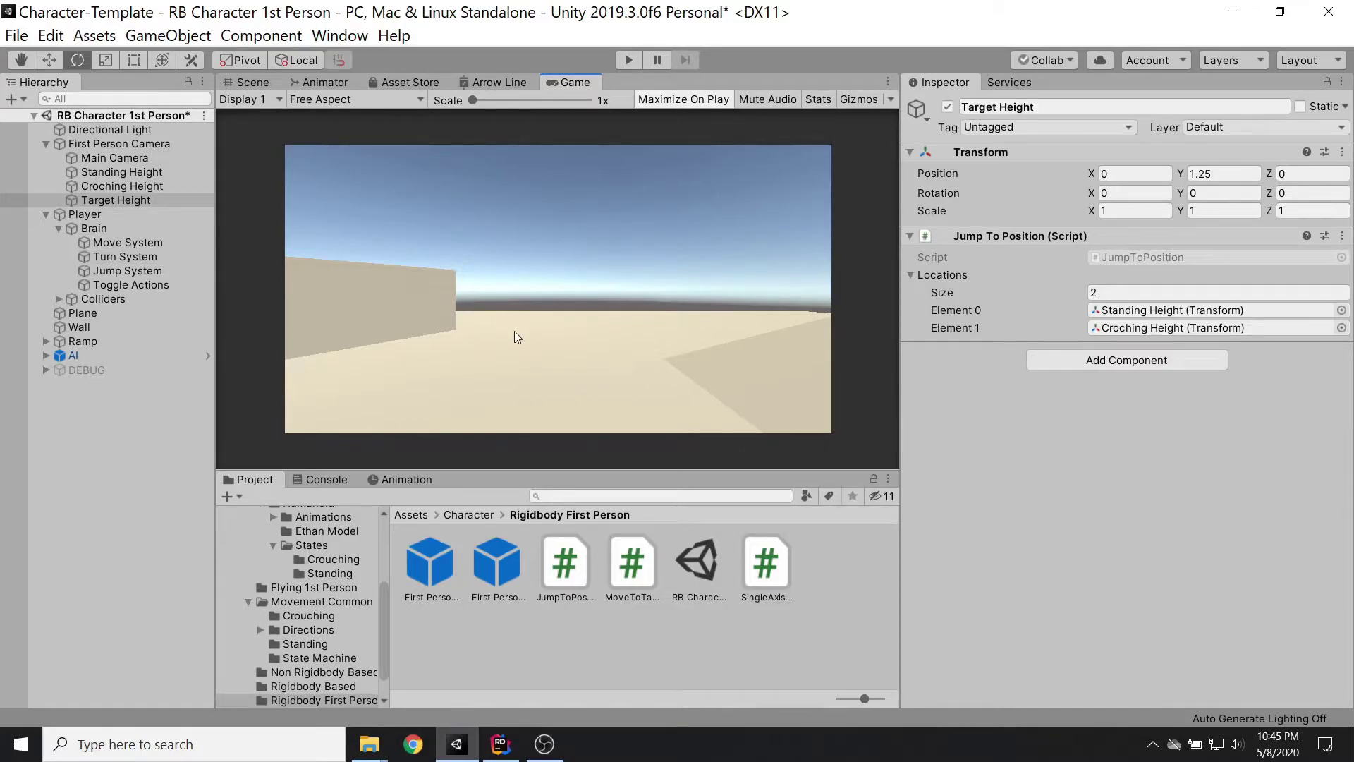
- Review the key bindings and rotation event on the Turn System object and collapse its Keyboard Input and Input Rotation components
left_click(123, 257)
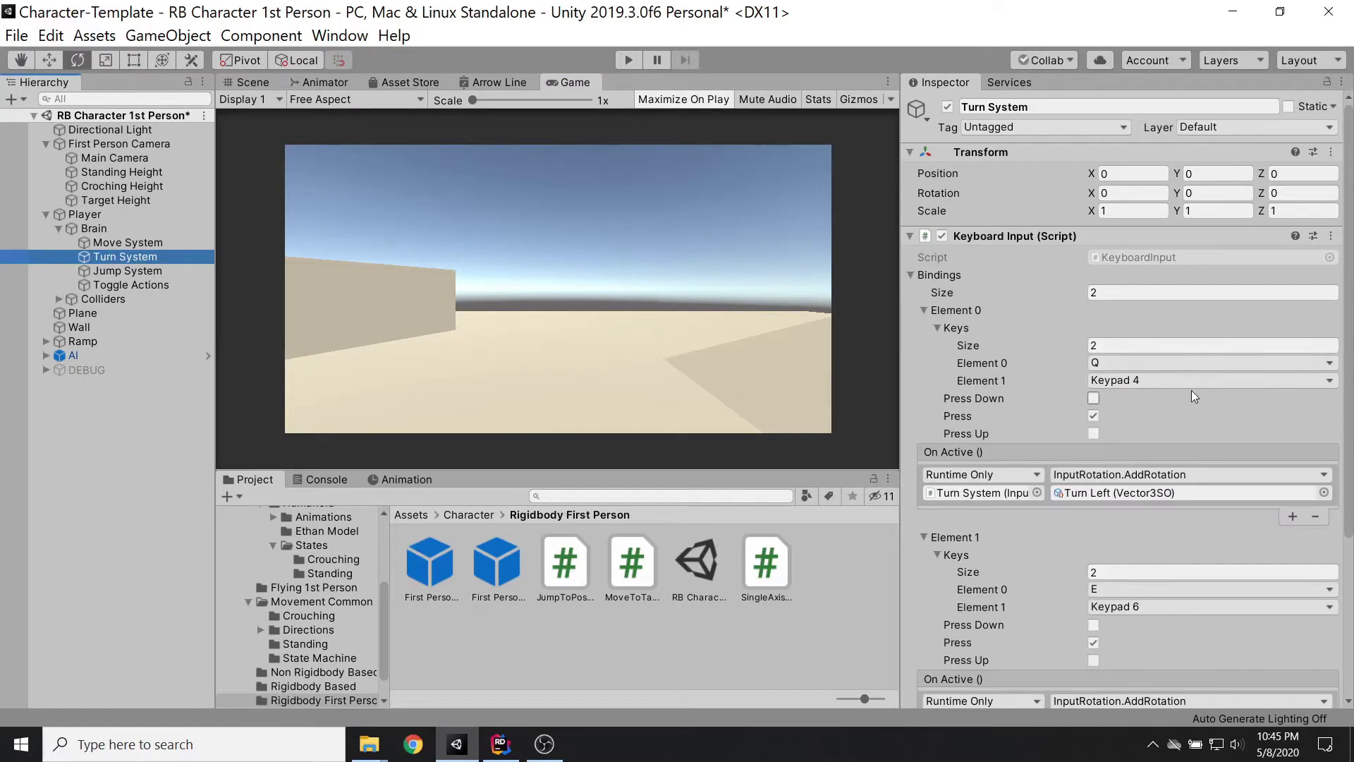
scroll(1105, 456, "down", 4)
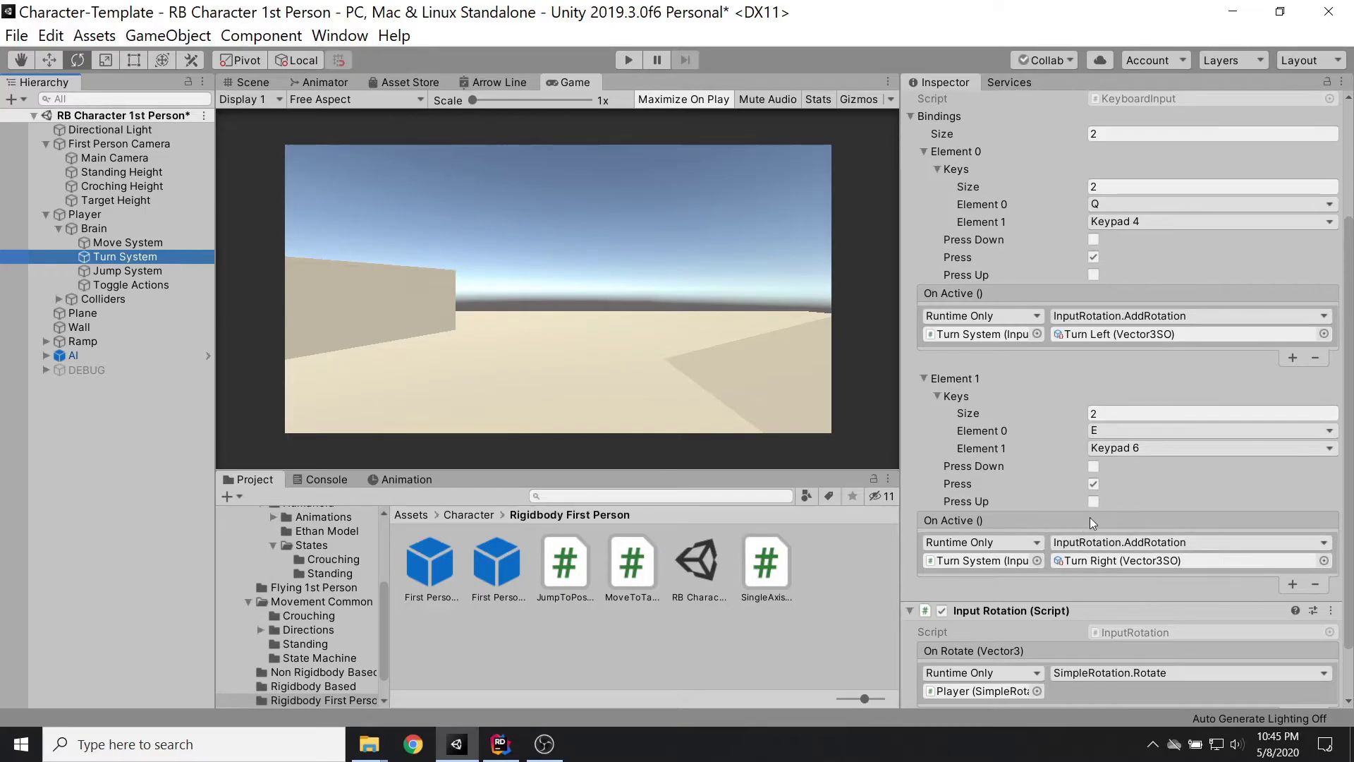
scroll(1090, 522, "down", 2)
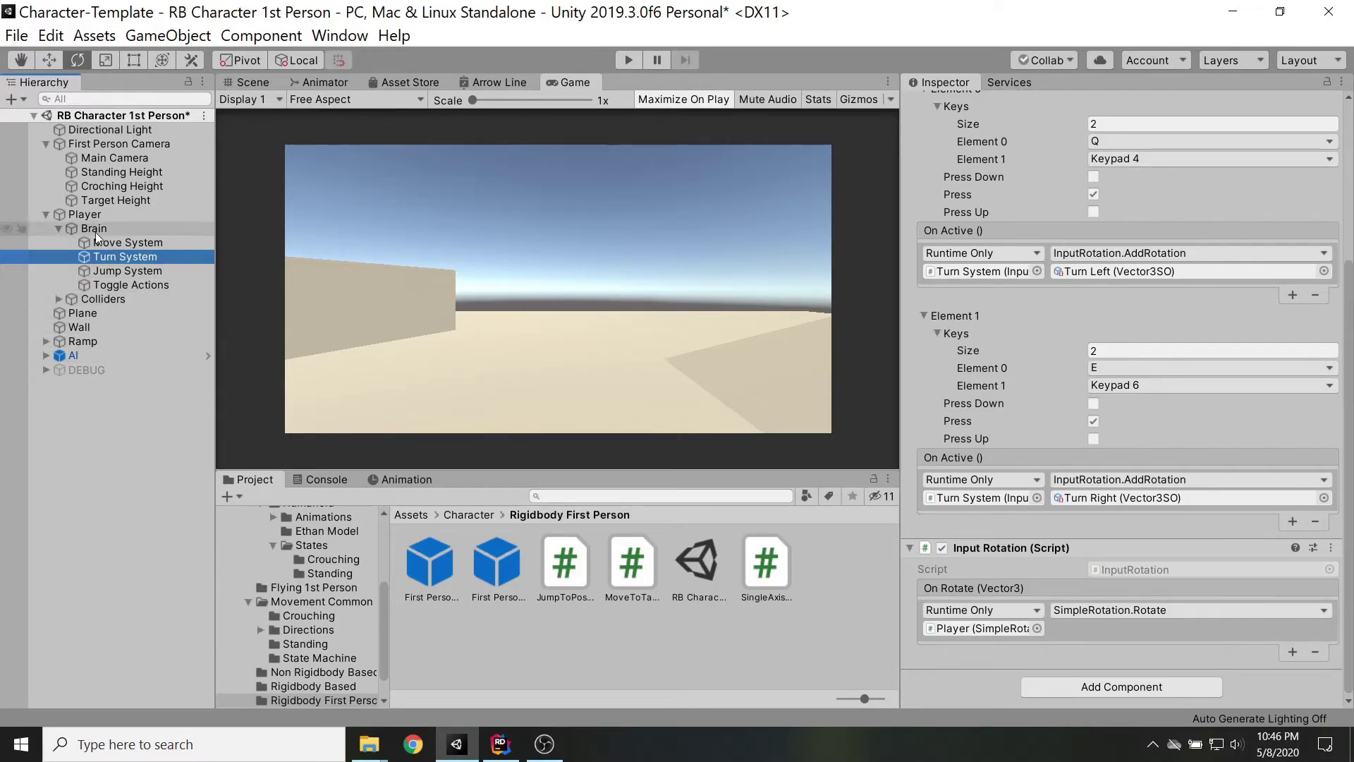
scroll(1115, 404, "up", 5)
scroll(967, 280, "down", 5)
scroll(966, 281, "up", 5)
left_click(908, 237)
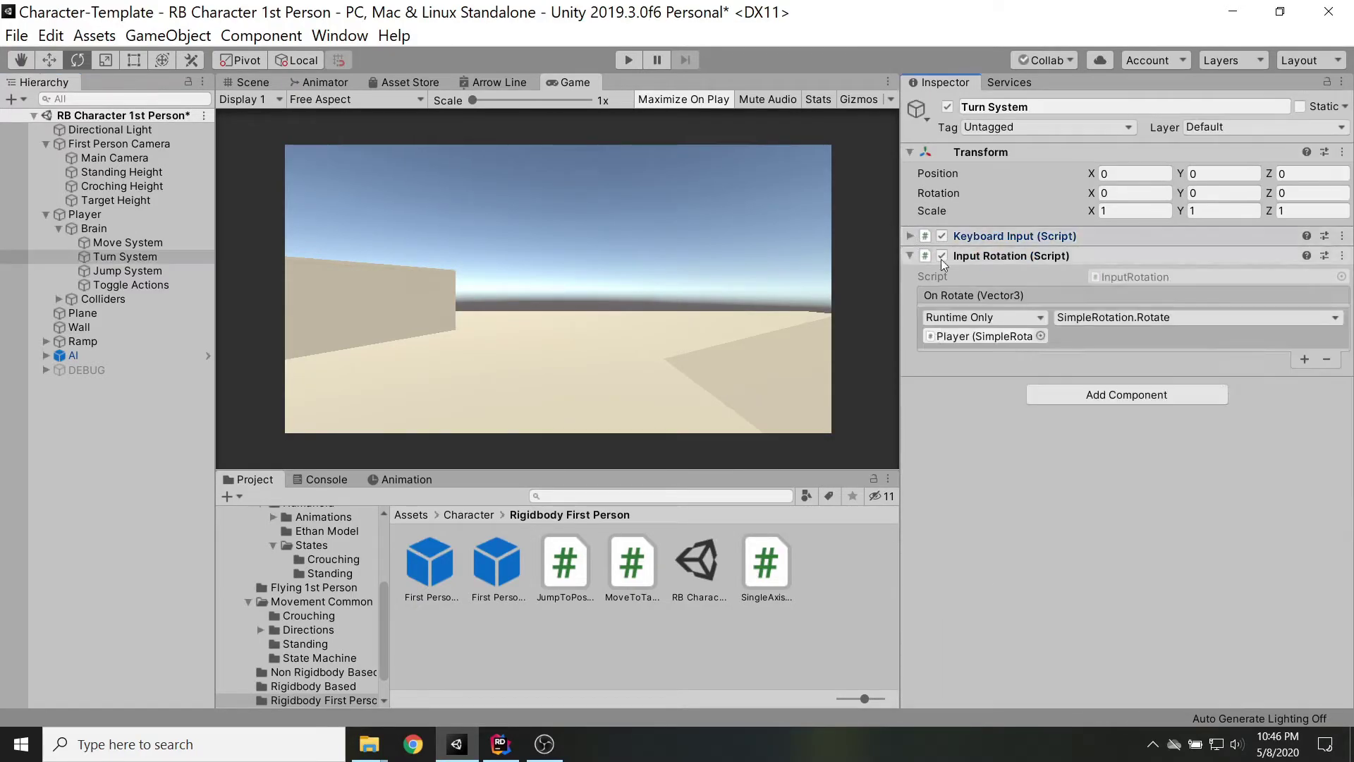
left_click(908, 256)
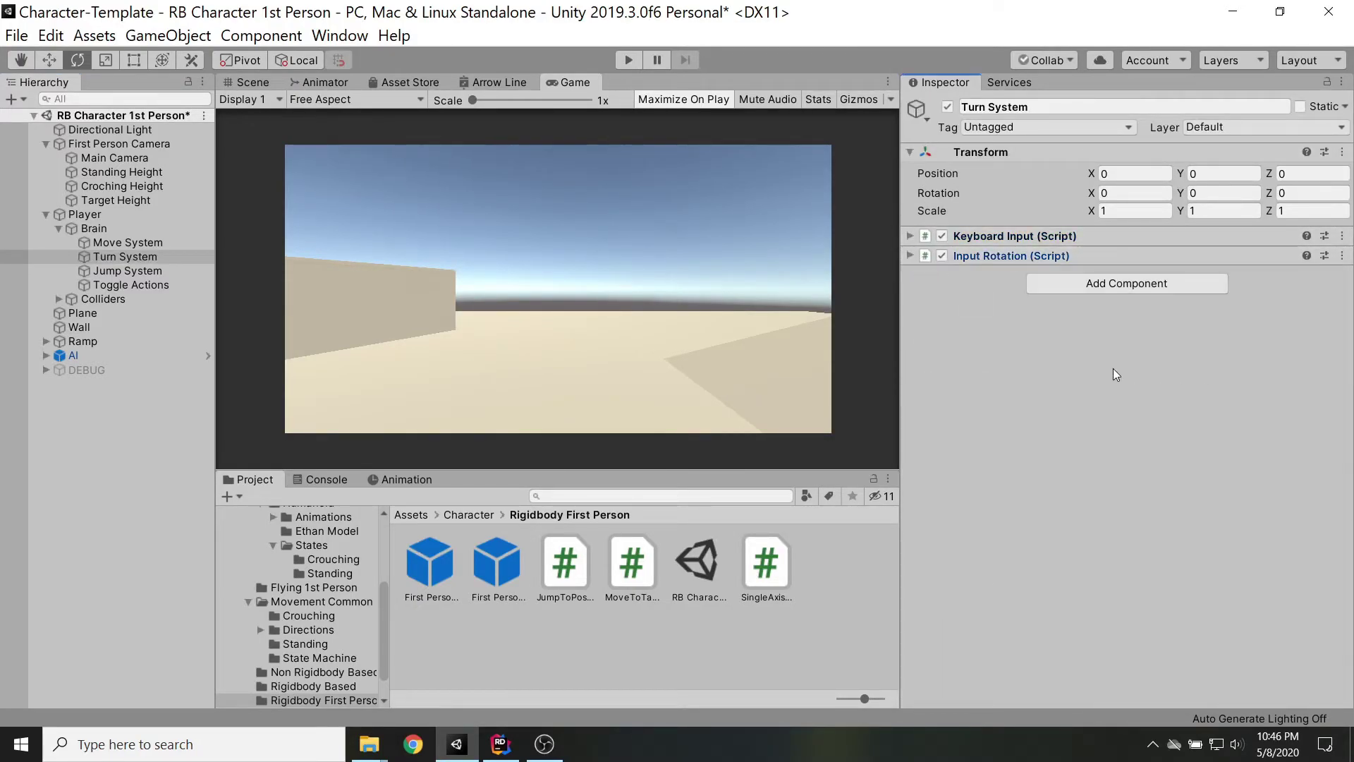
- Add a Mouse Input component to Turn System with one empty entry in its On Mouse Drag event
left_click(1124, 284)
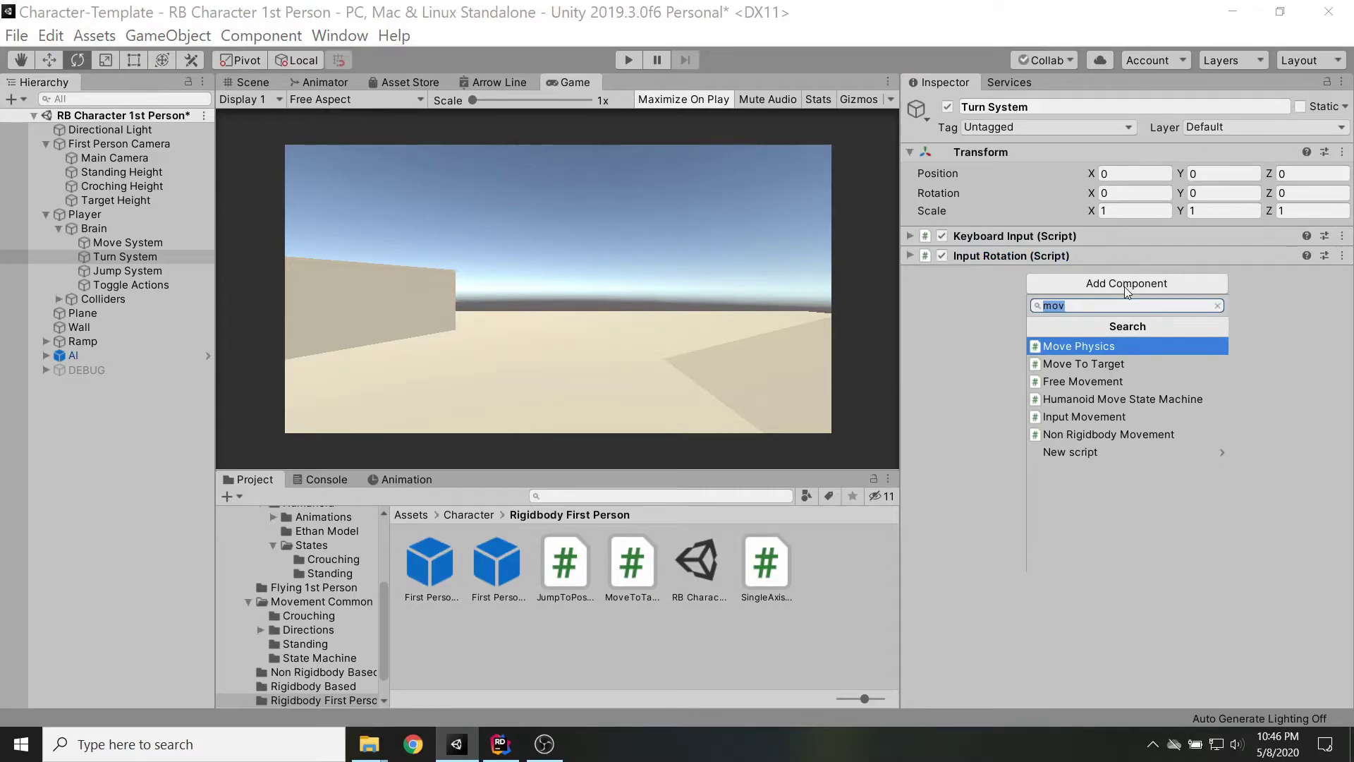
type("mo")
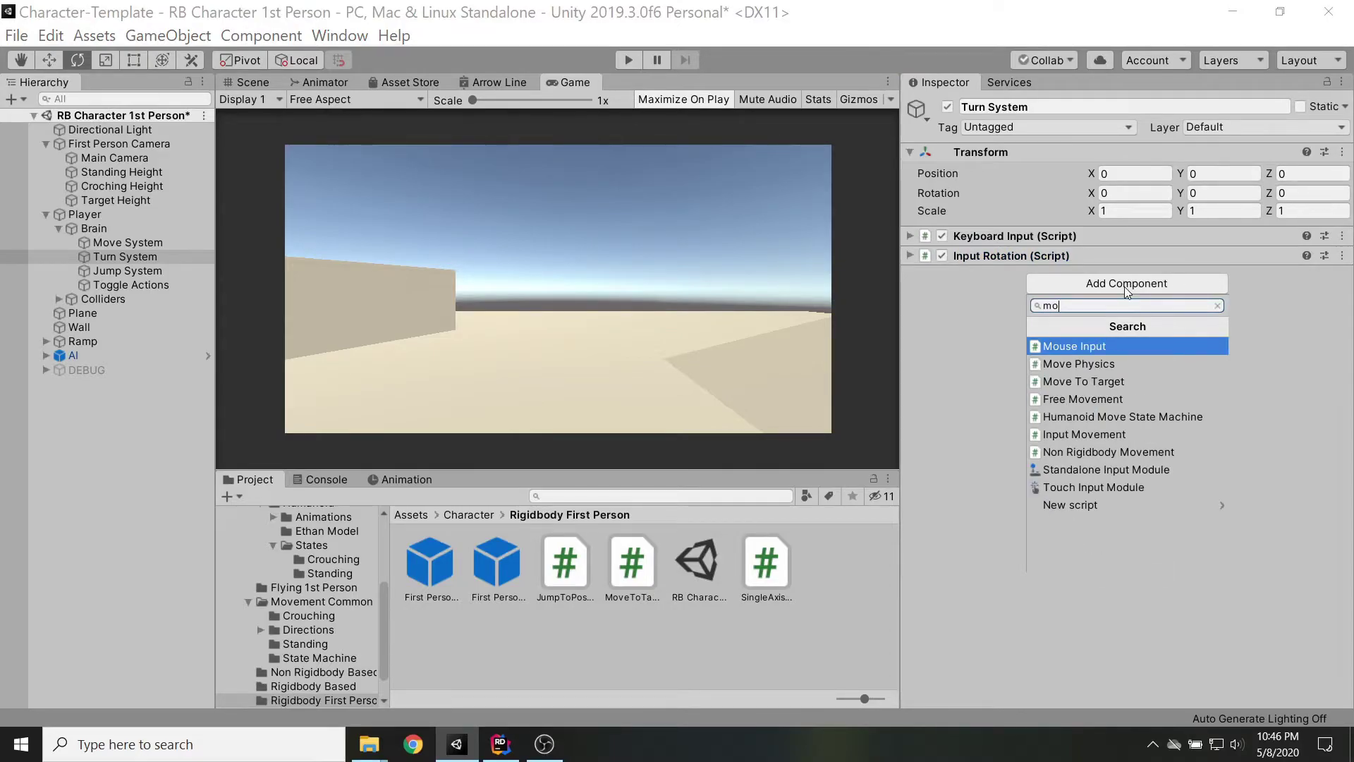
key("Return")
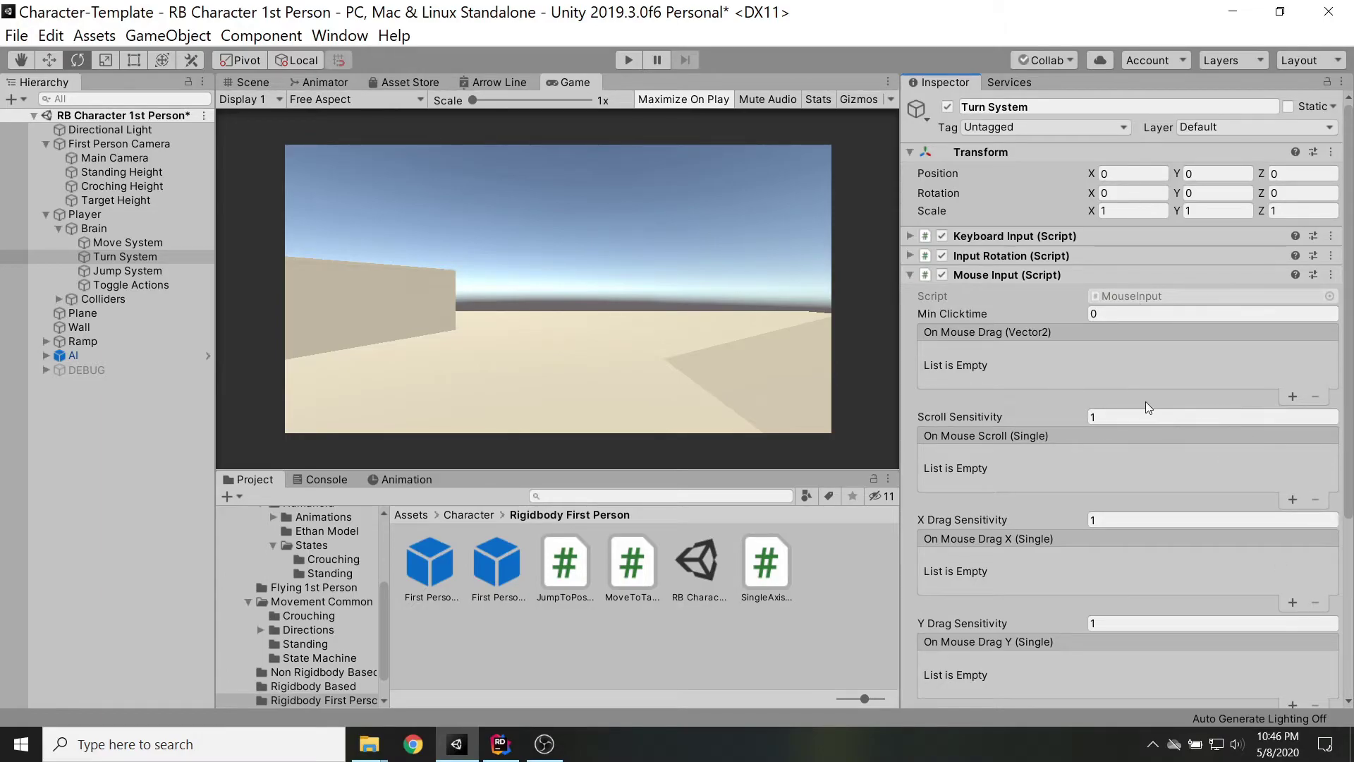
left_click(1293, 396)
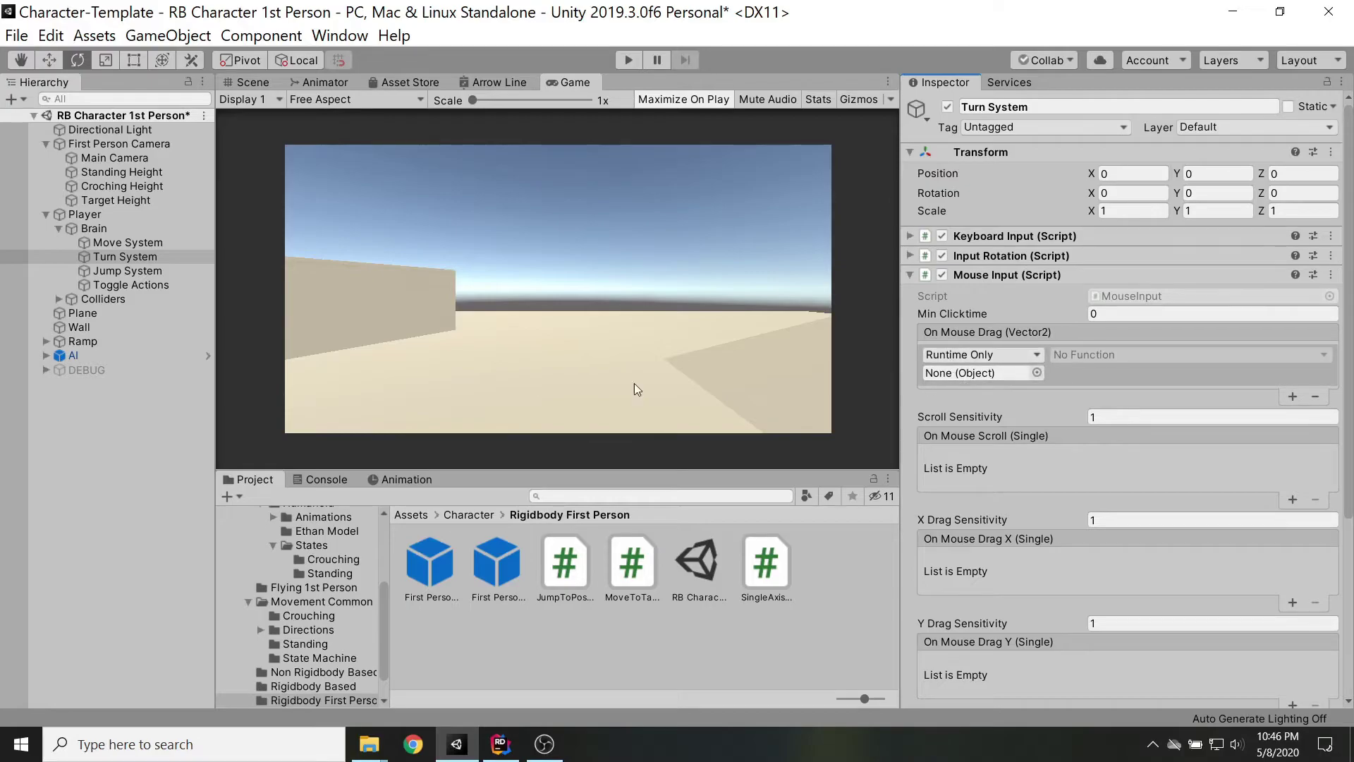
- Add a Two Axis Rotation component to the Player object and expand its settings
left_click(107, 214)
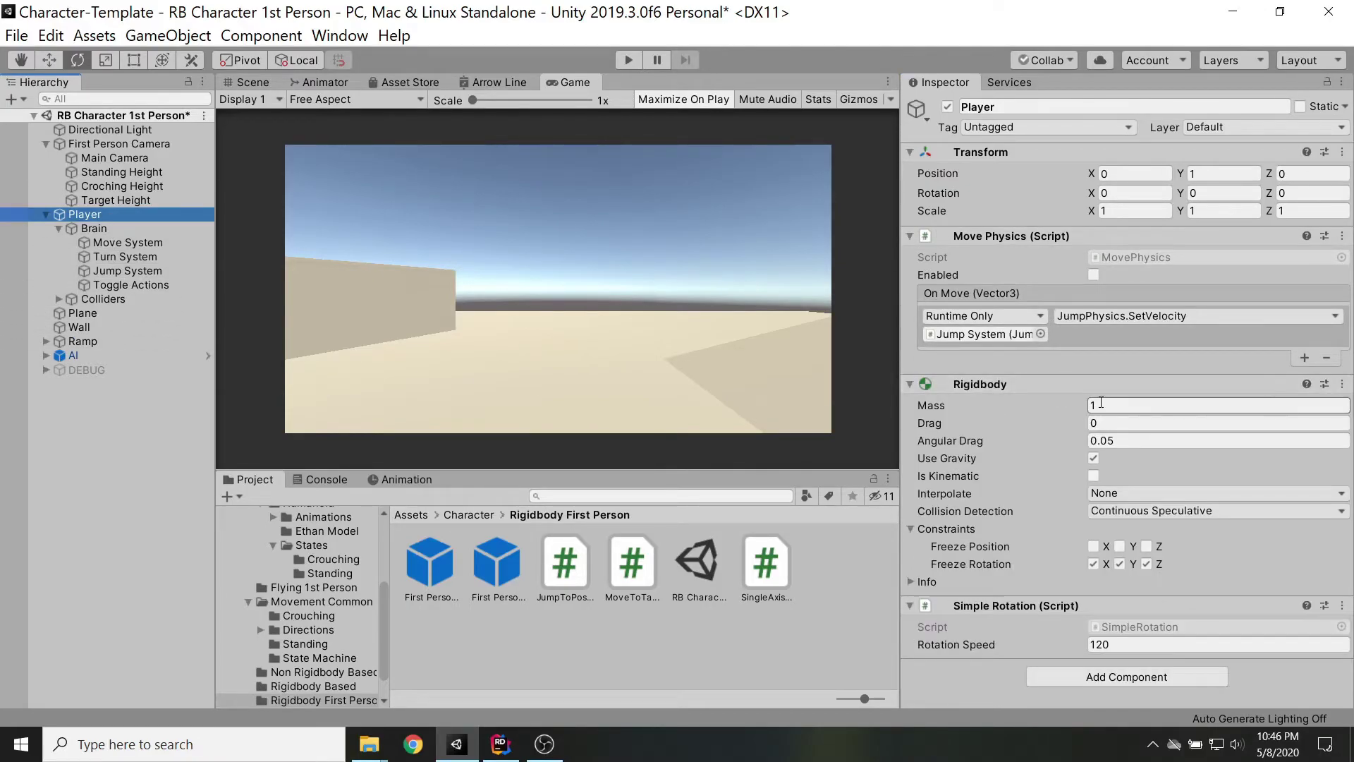
left_click(1090, 681)
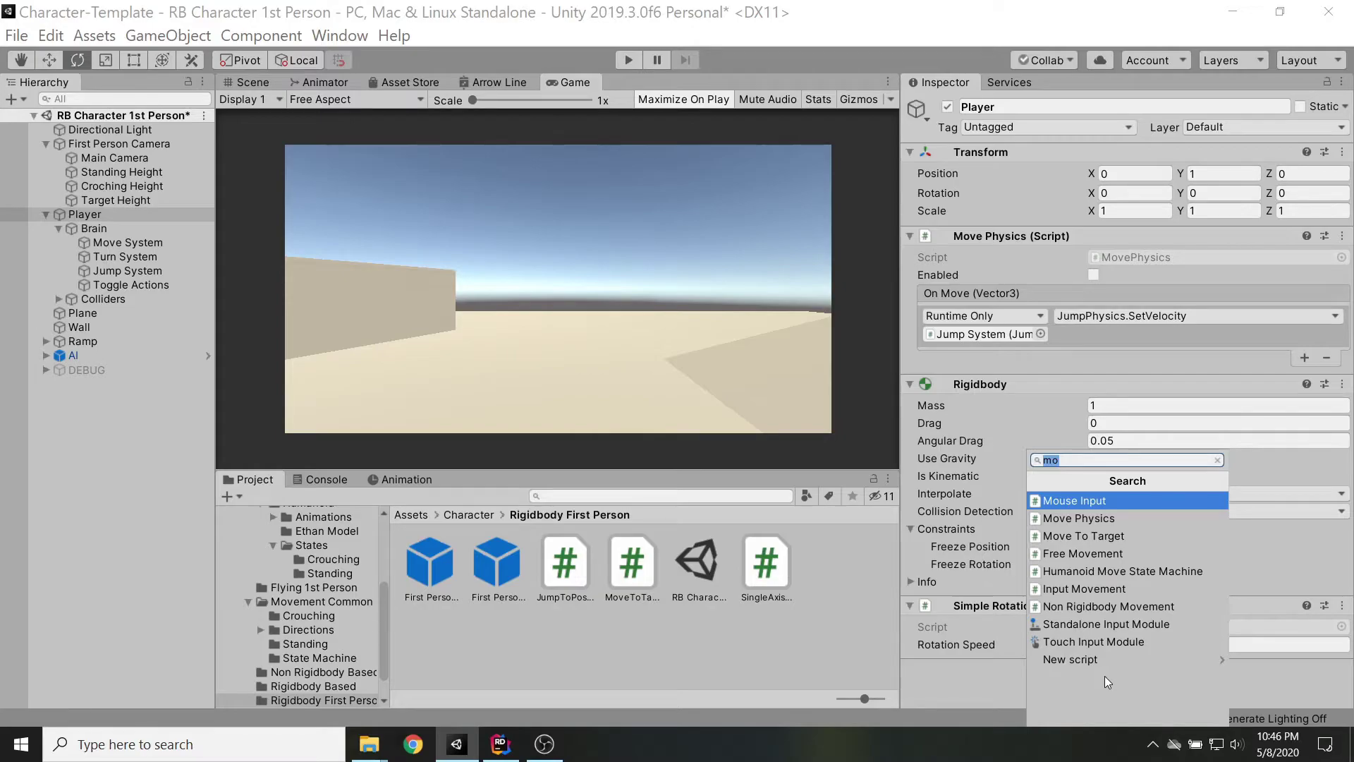
key("Right")
key("BackSpace")
key("BackSpace")
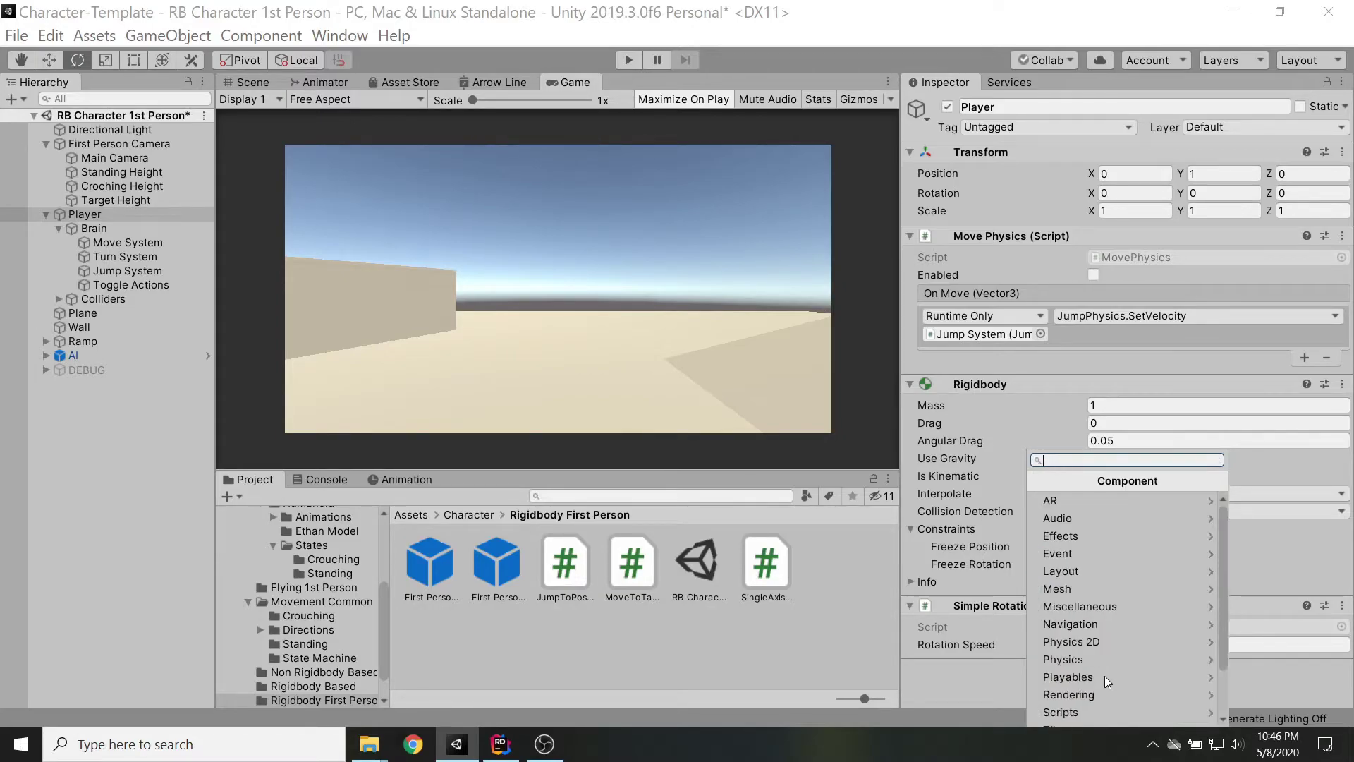
type("two")
key("Return")
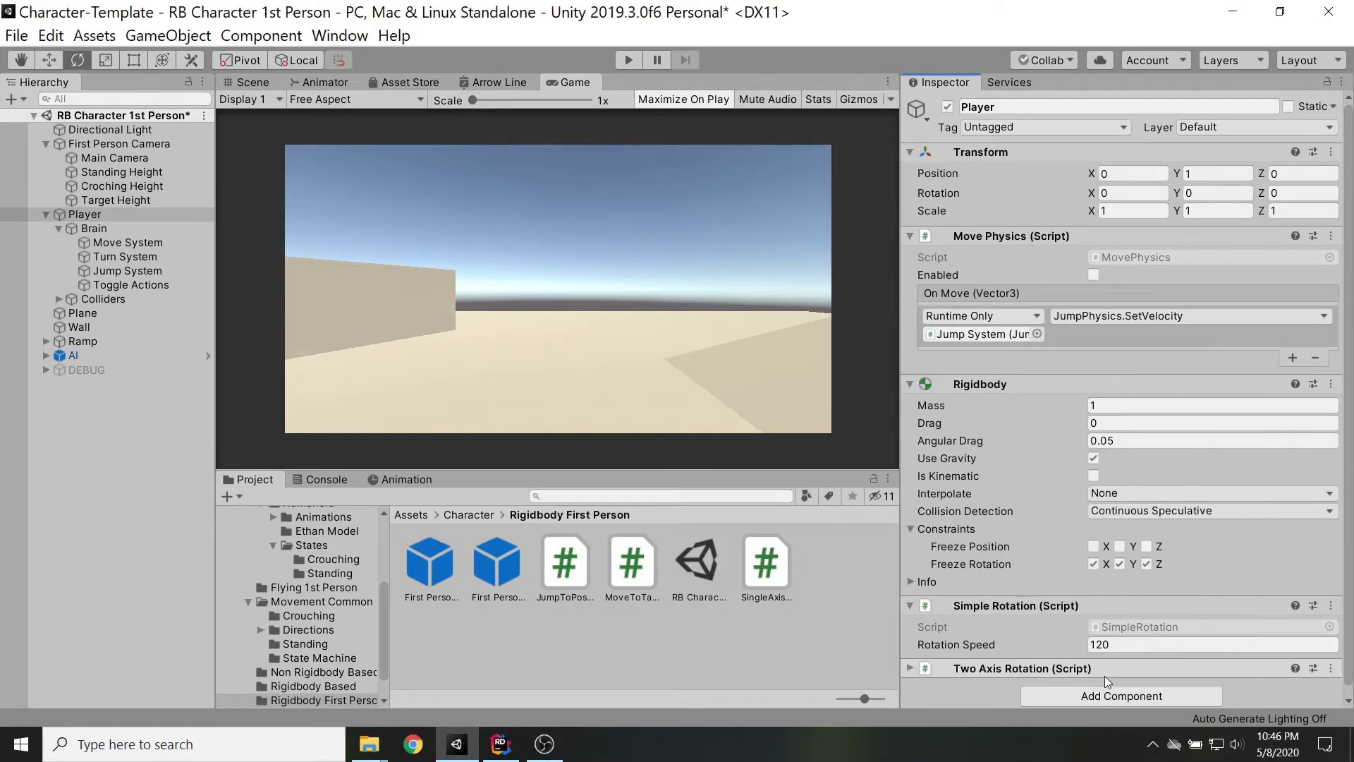
left_click(910, 660)
scroll(964, 607, "down", 2)
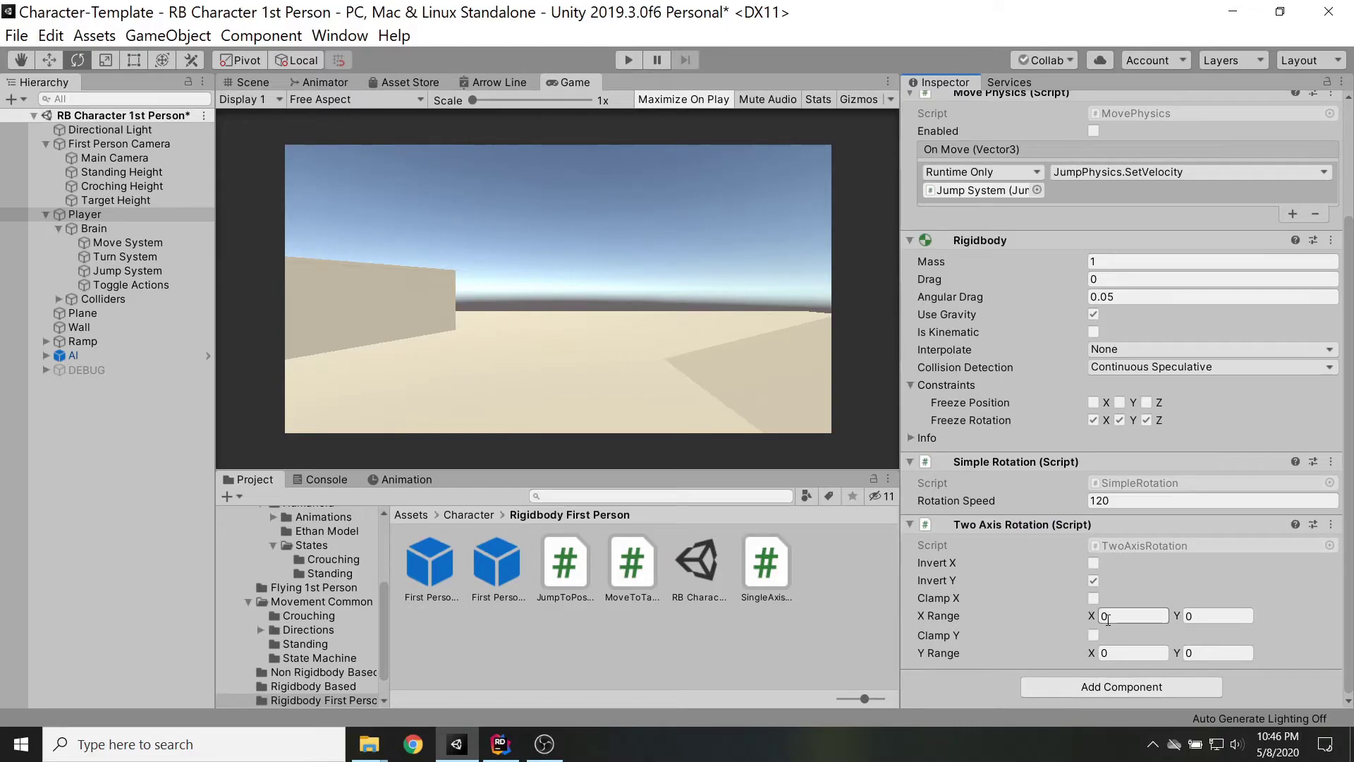
- Assign Player to Turn System's On Mouse Drag event and have it call TwoAxisRotation.Rotate with the dynamic Vector2
left_click(116, 258)
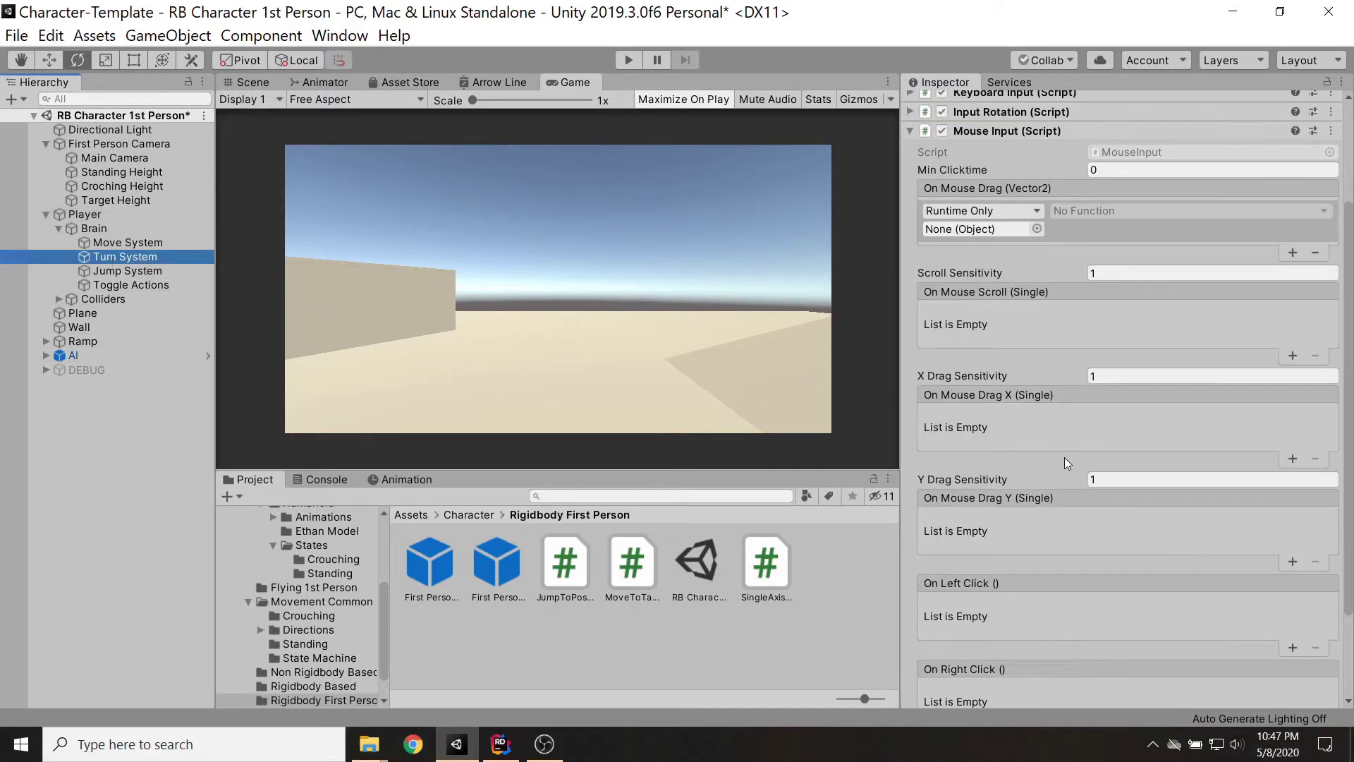
scroll(1150, 313, "up", 2)
left_click_drag(75, 214, 973, 376)
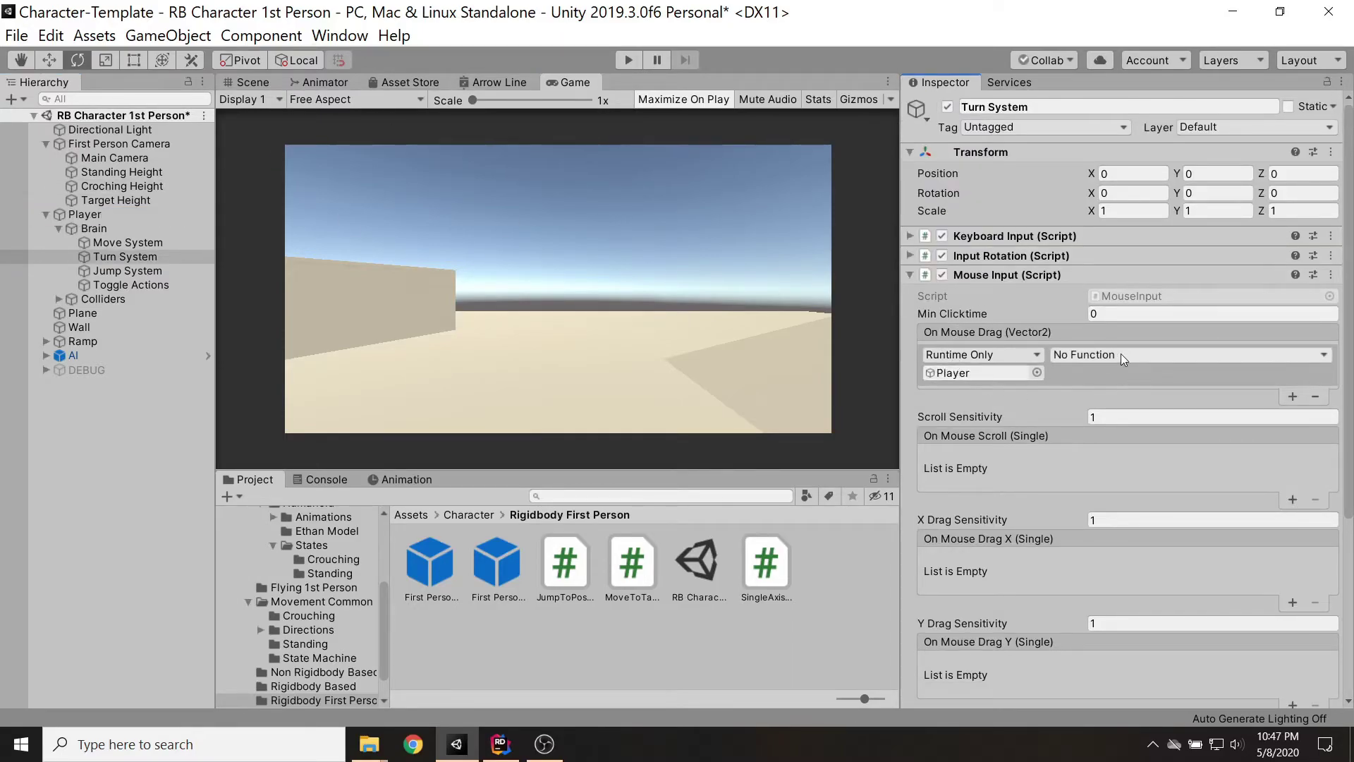
left_click(1120, 353)
mouse_move(1133, 518)
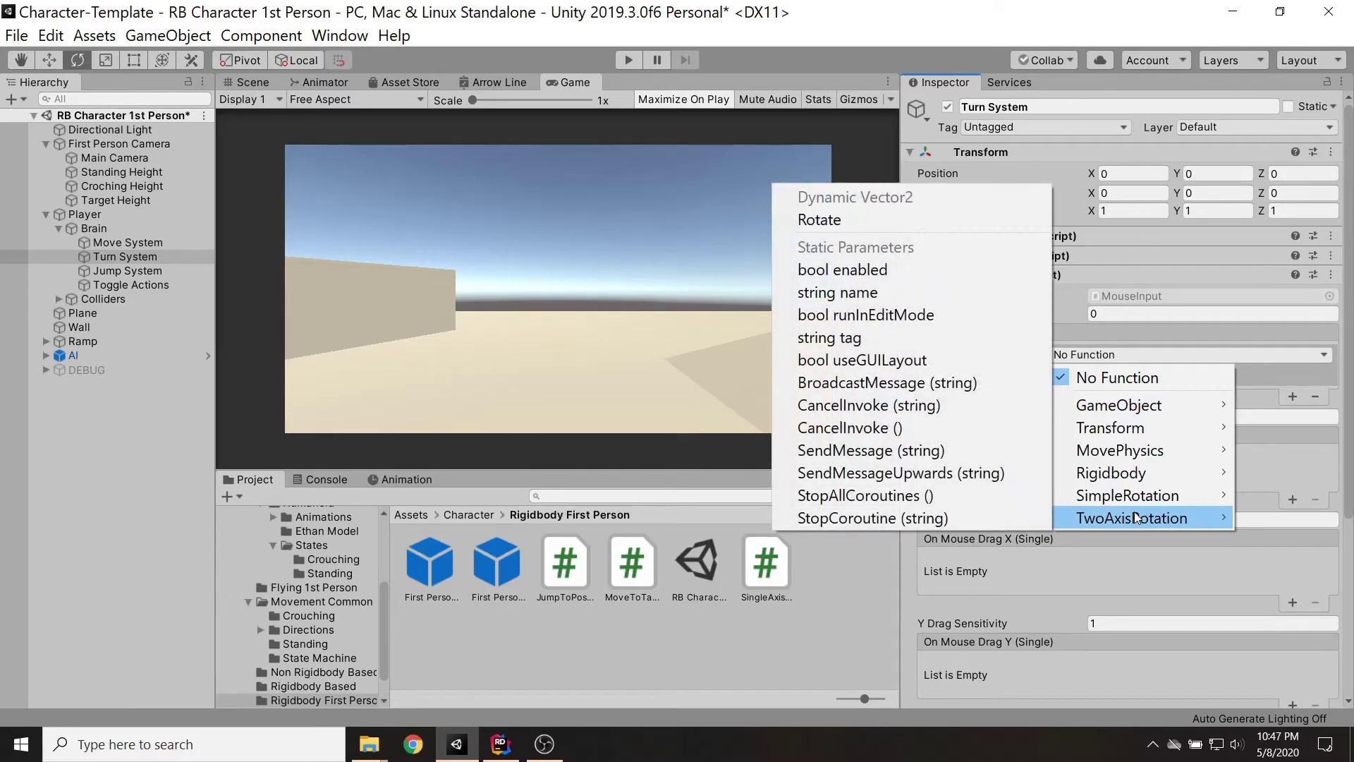
left_click(1029, 219)
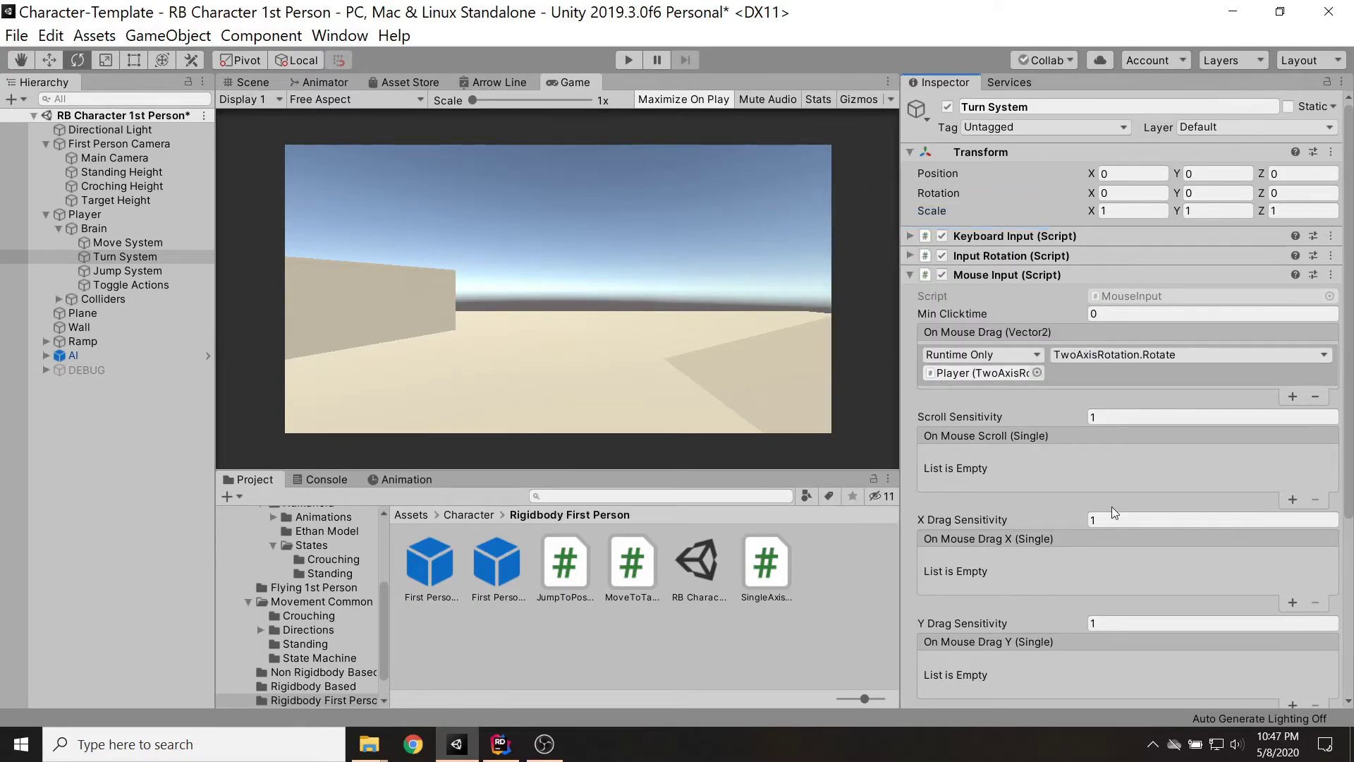
- Set both the X and Y Drag Sensitivity of Turn System's Mouse Input to 0.5
left_click(1143, 519)
type(".5")
left_click(1120, 623)
type(".5")
left_click(674, 146)
- Test turning the view with the mouse in play mode and stop the game
left_click(625, 61)
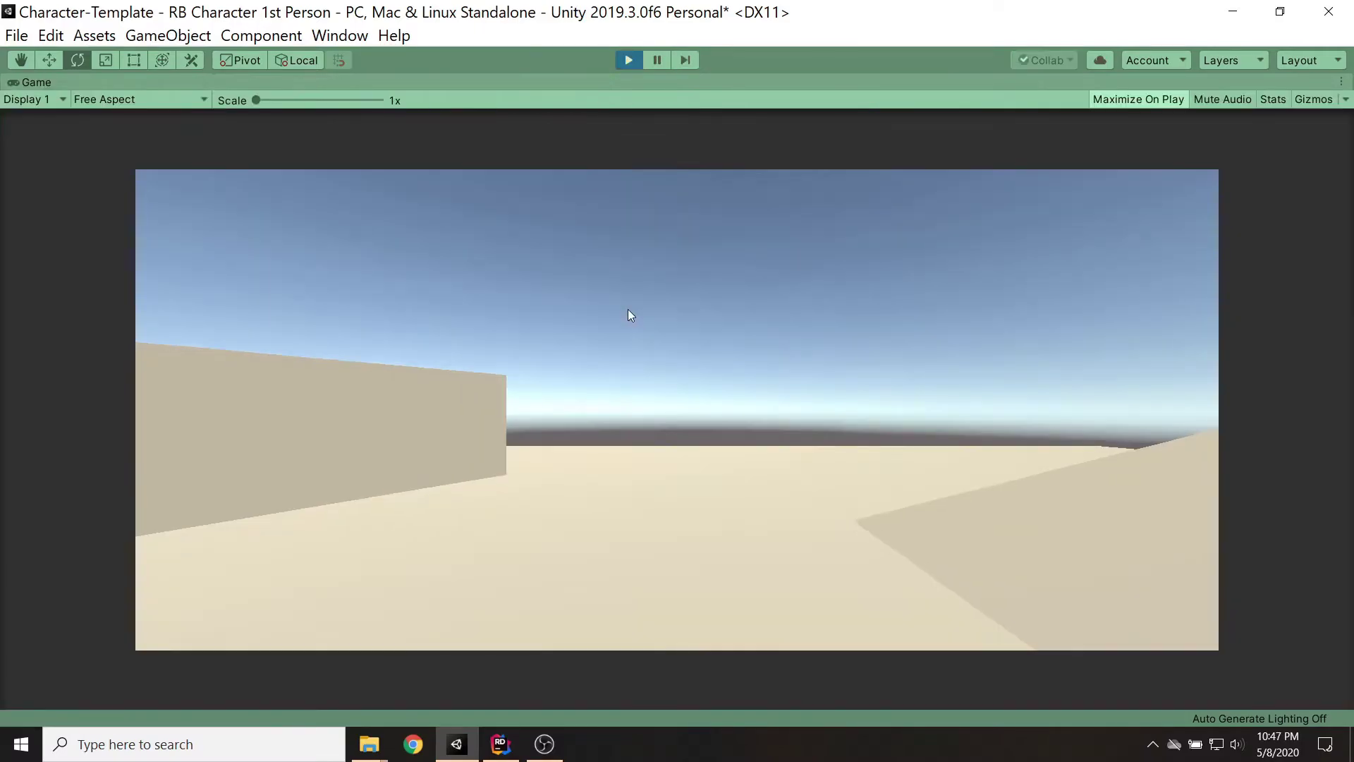
left_click_drag(691, 337, 853, 325)
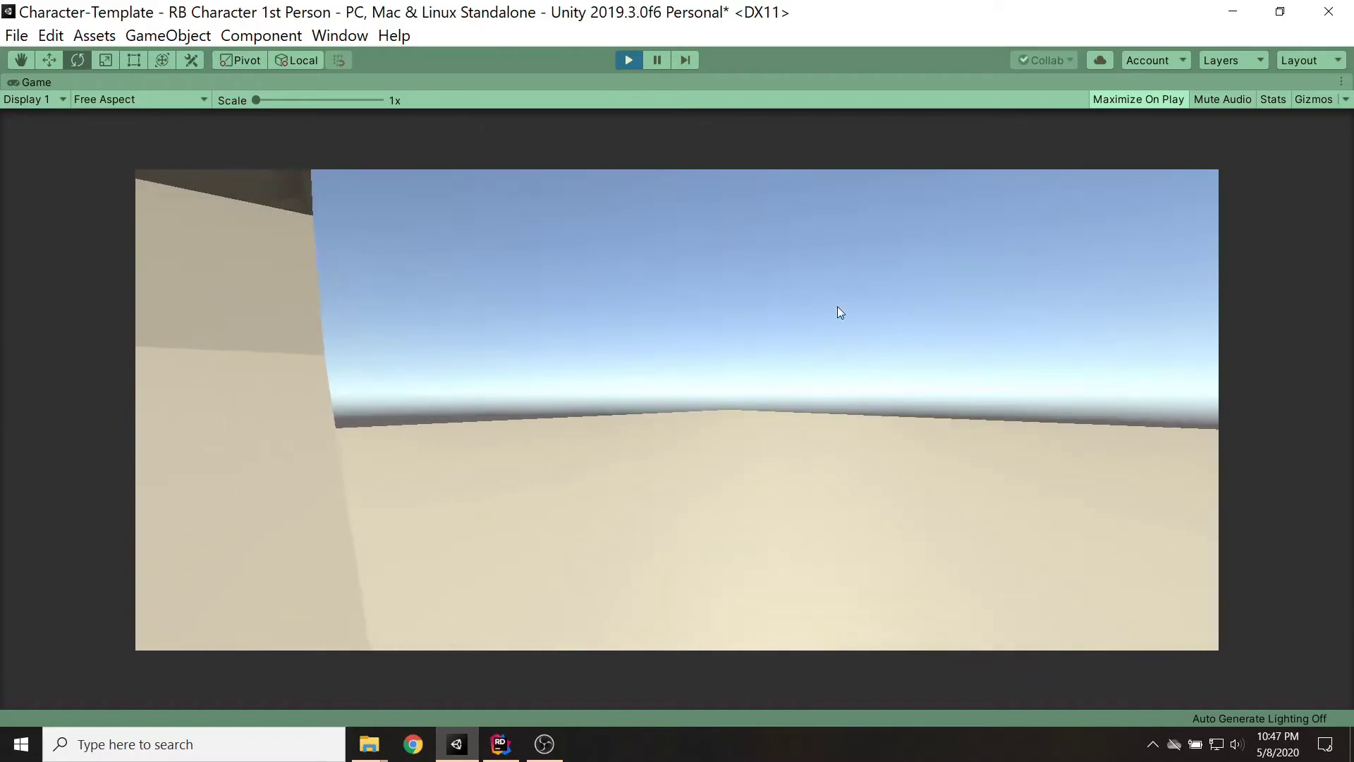
left_click(629, 62)
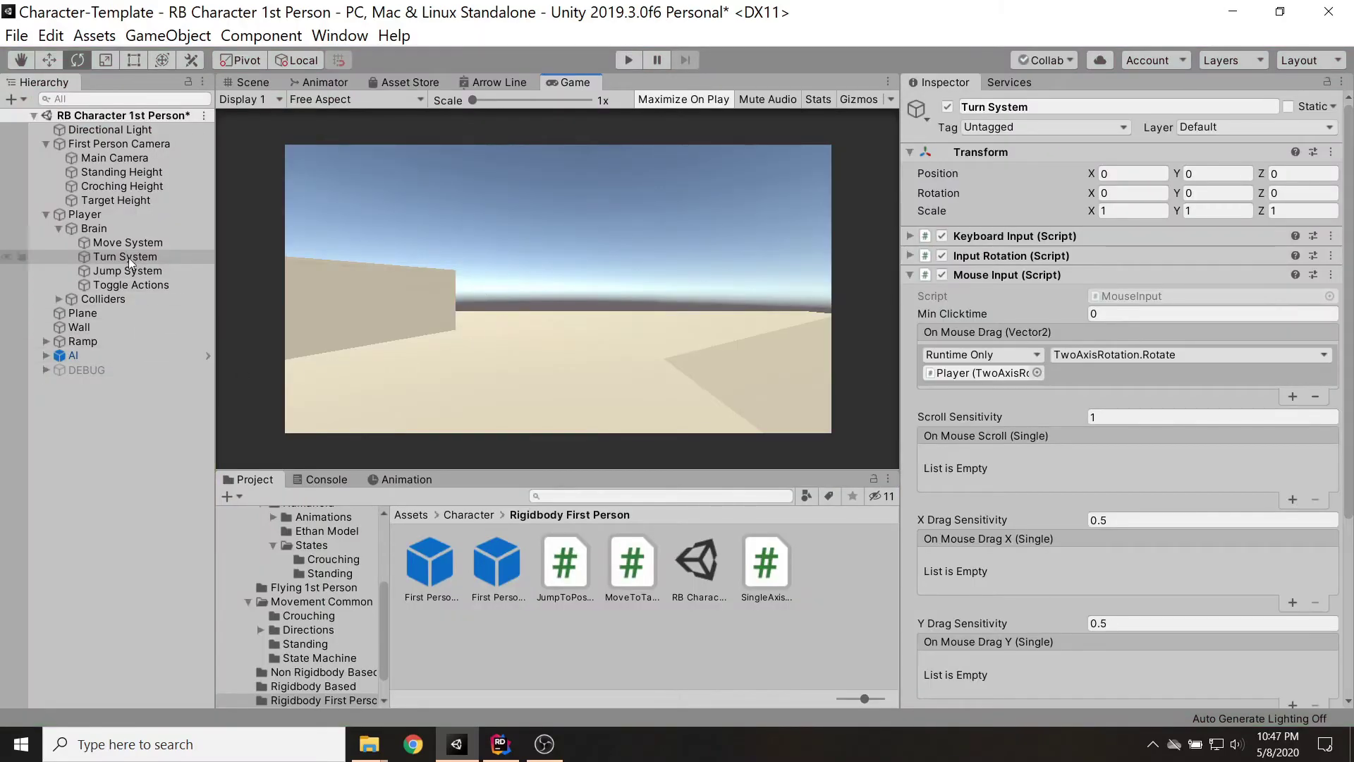
- Remove the Two Axis Rotation component from the Player object
left_click(91, 213)
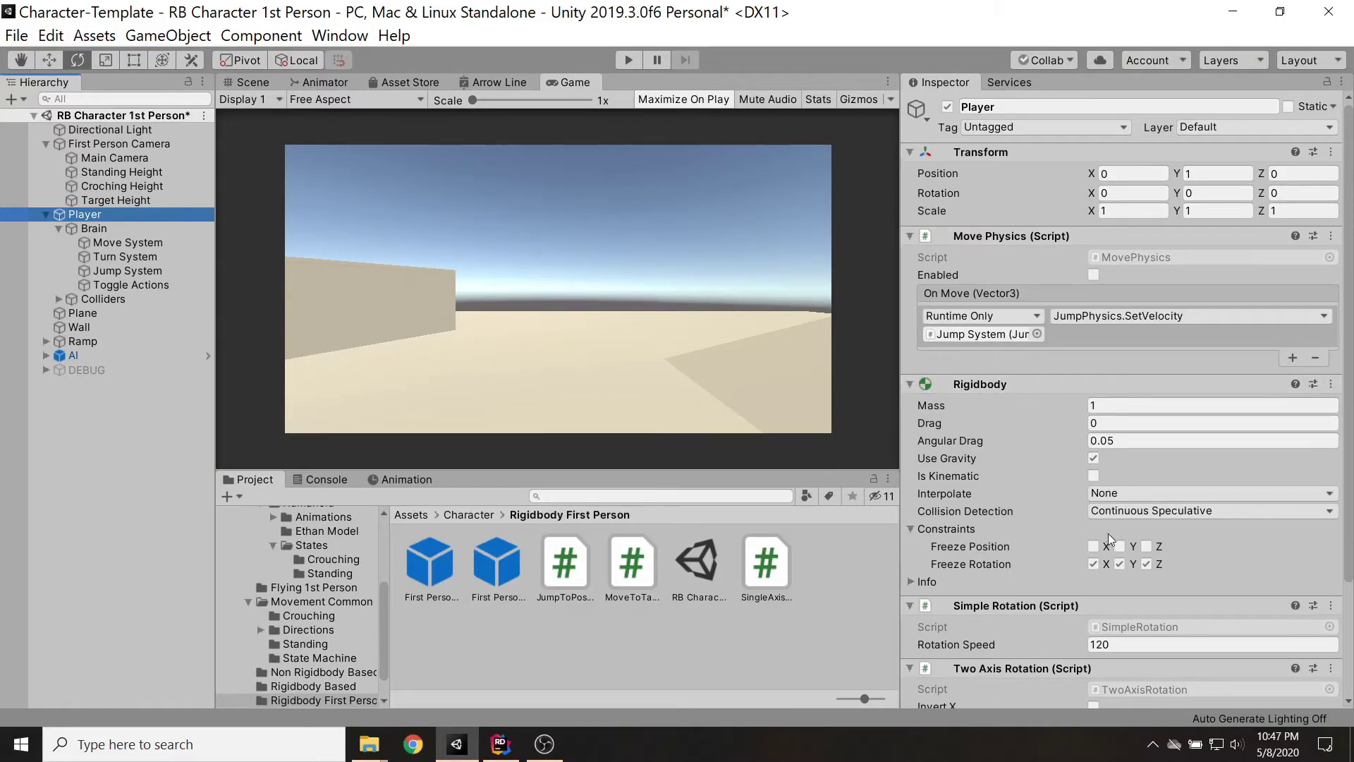
scroll(1143, 522, "down", 3)
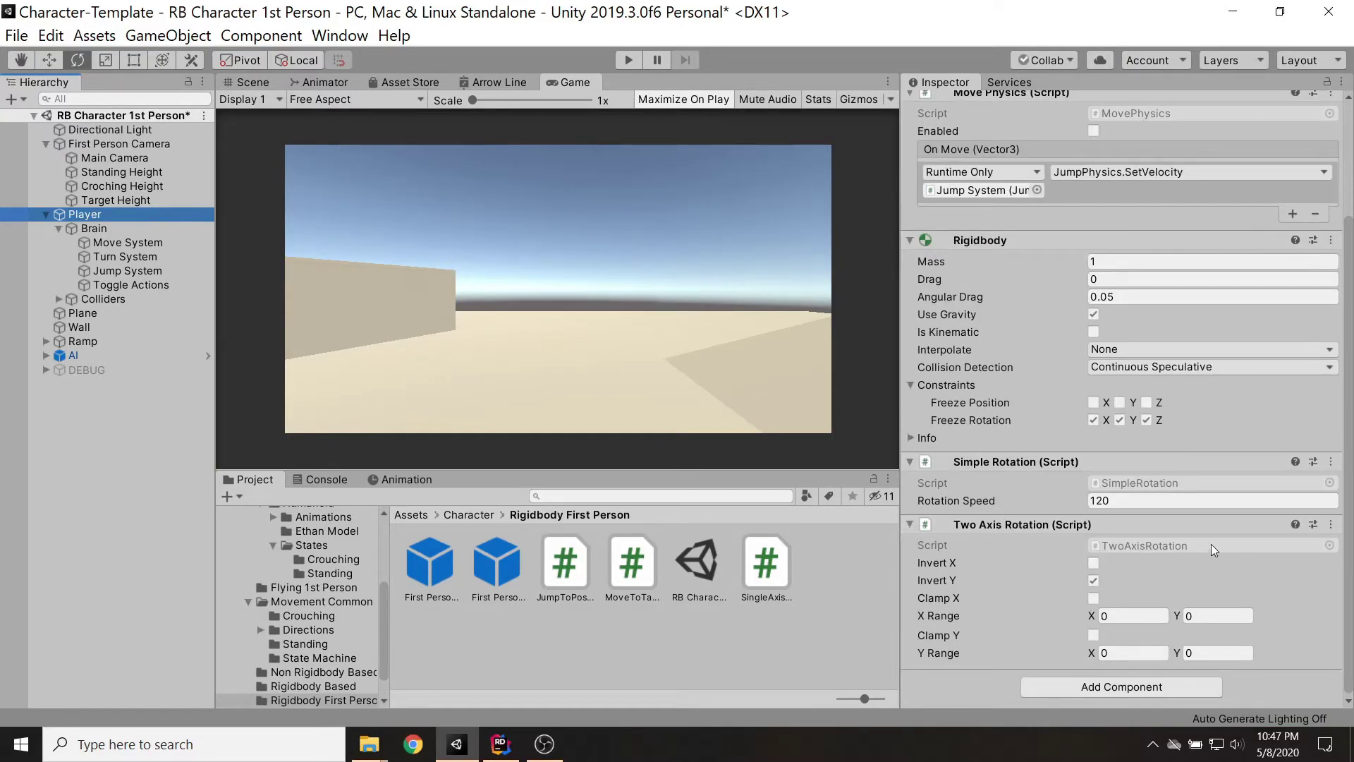
left_click(1327, 529)
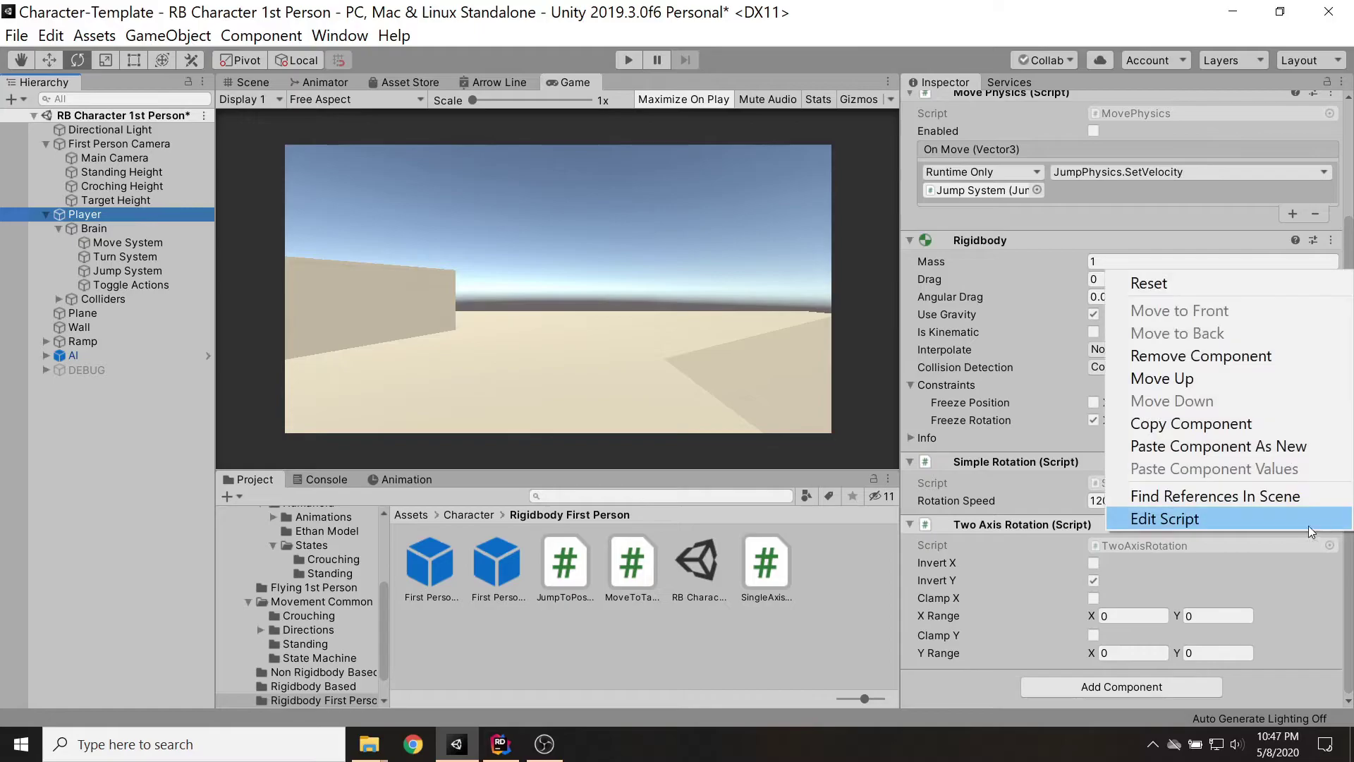
left_click(1220, 361)
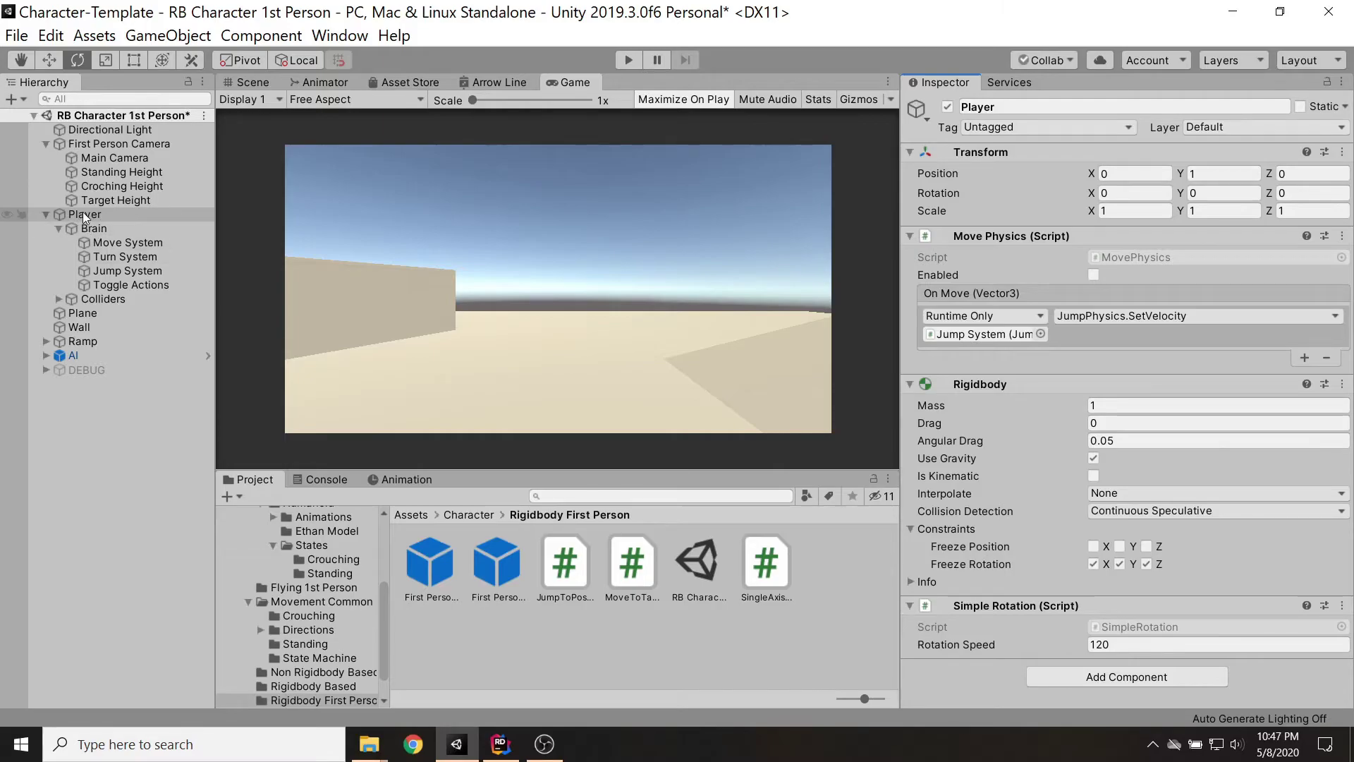
- Add a Single Axis Rotation component to Player and set its axis to Y
left_click(1067, 679)
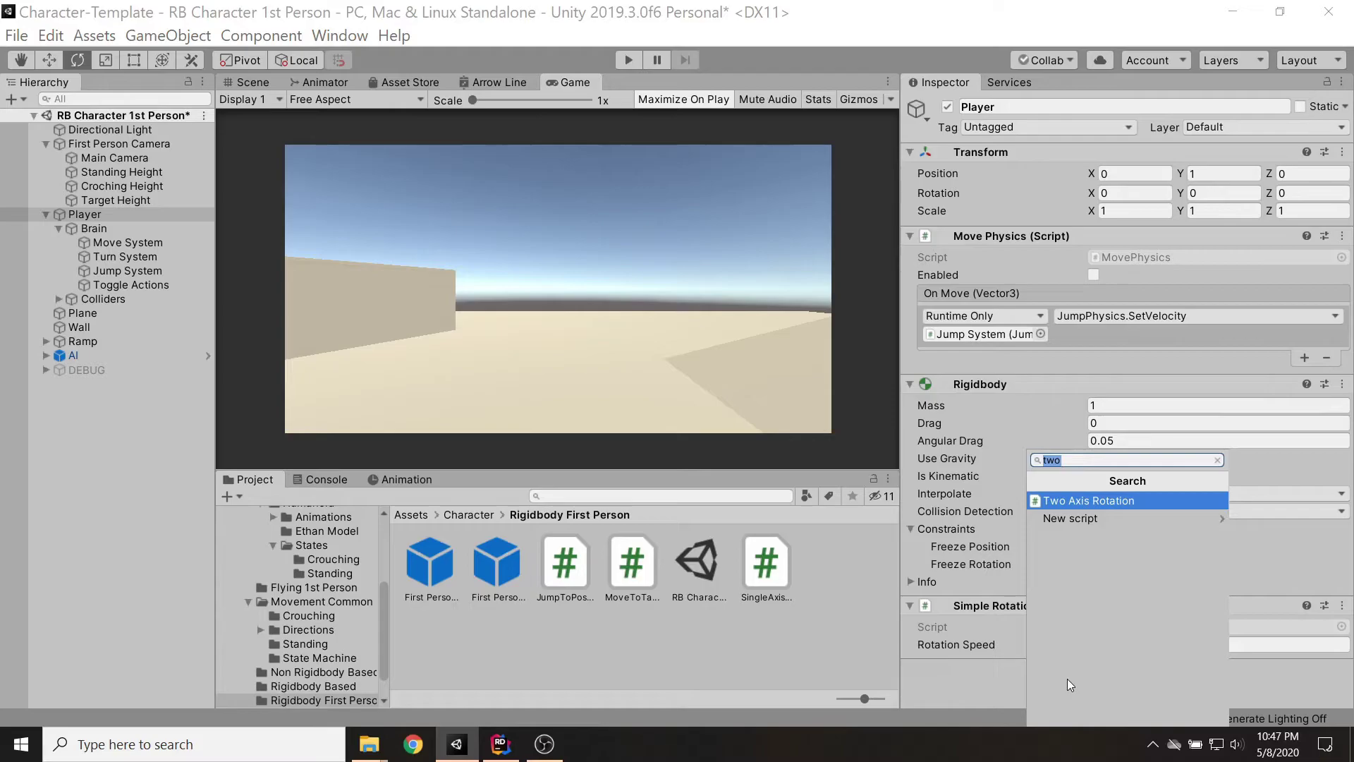
type("one")
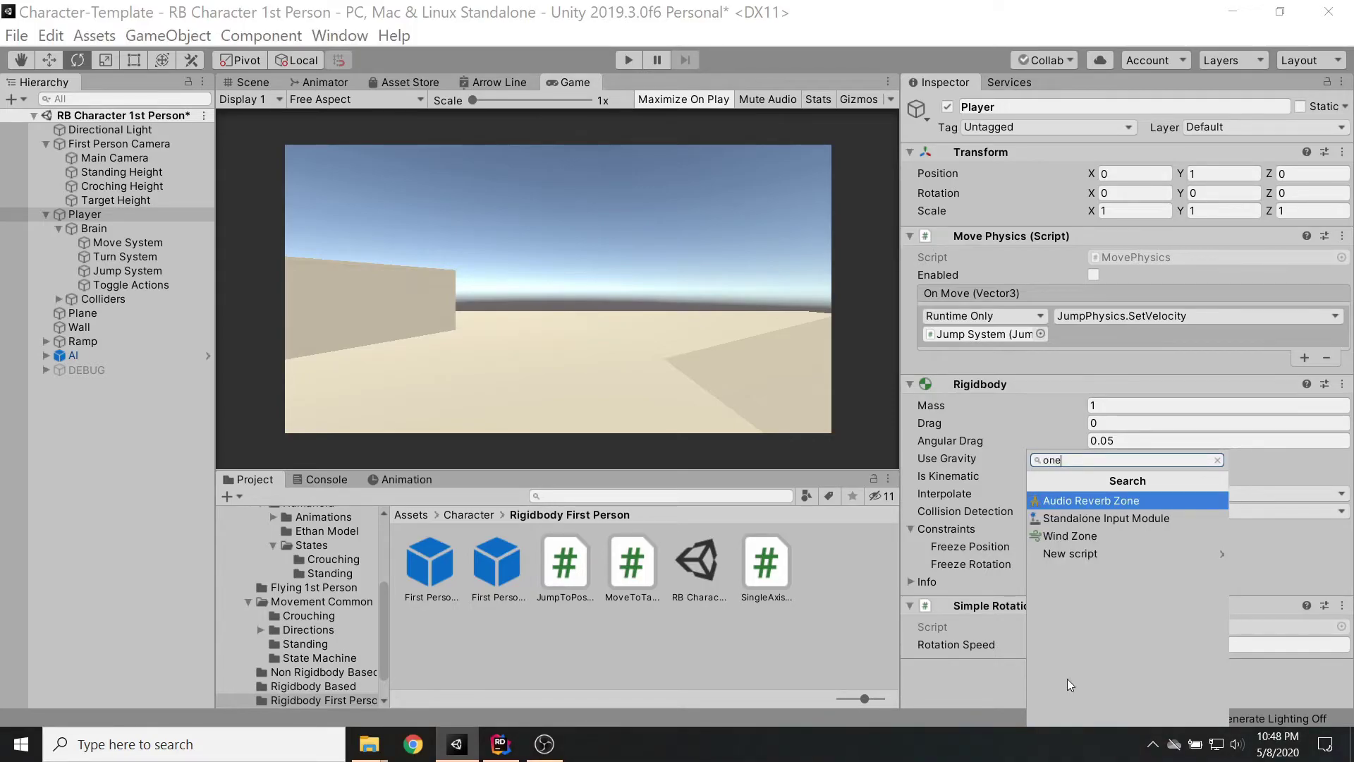
key("BackSpace")
key("BackSpace")
key("BackSpace")
type("single")
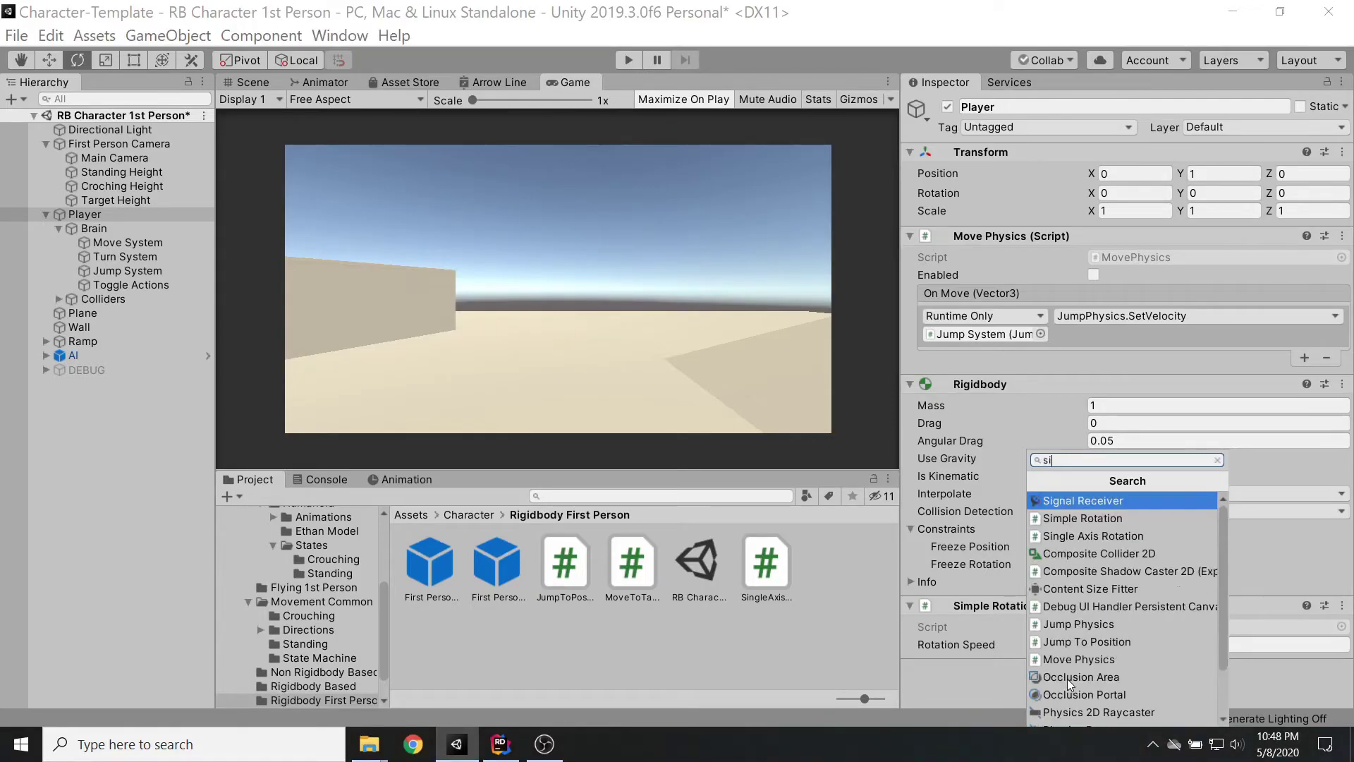
key("Return")
scroll(1076, 649, "down", 3)
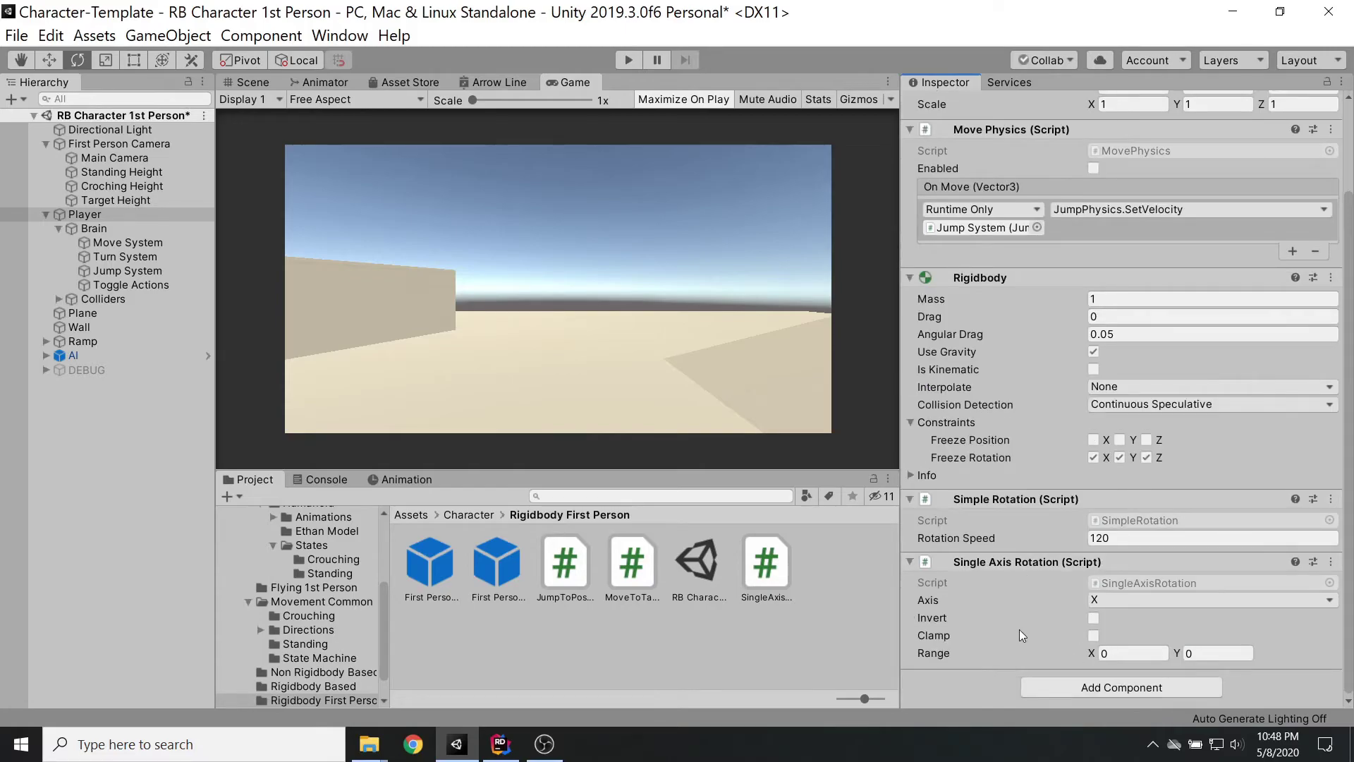
left_click(1136, 600)
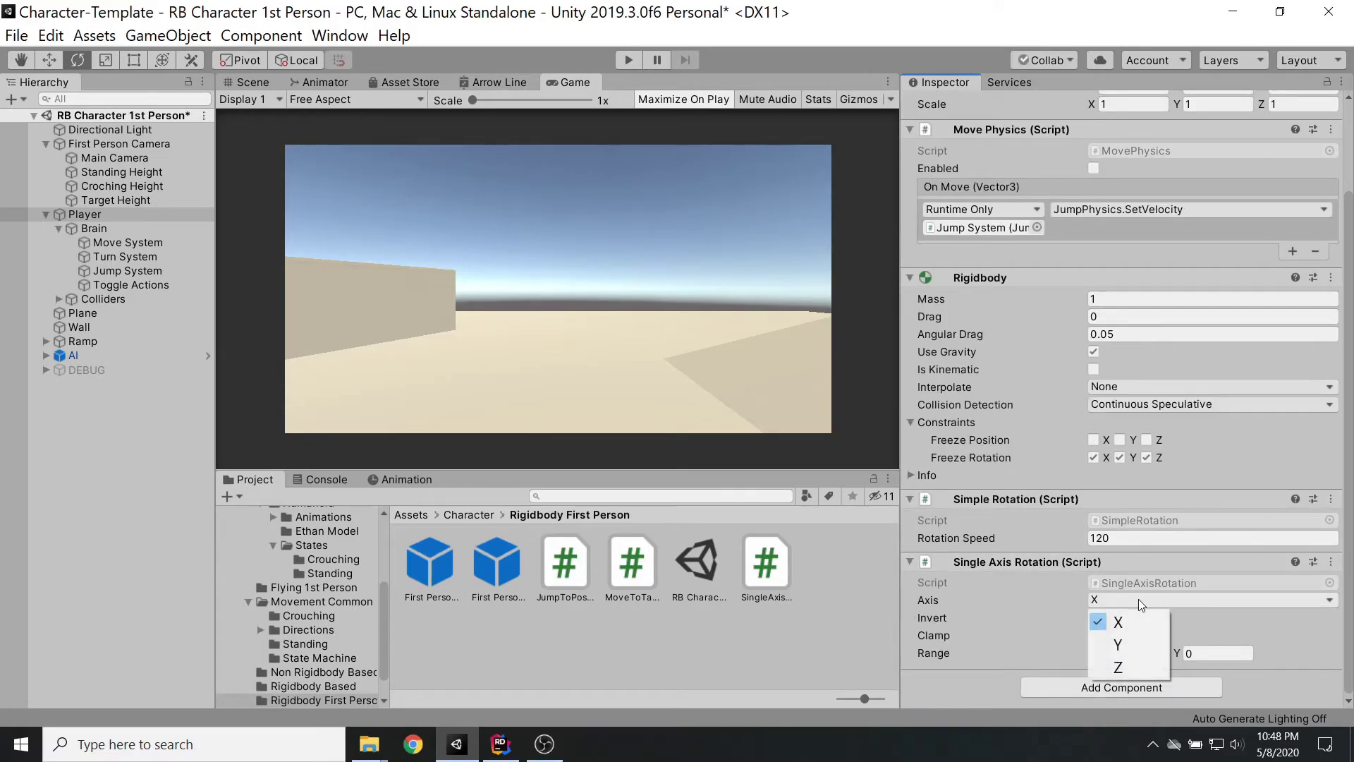
left_click(1126, 644)
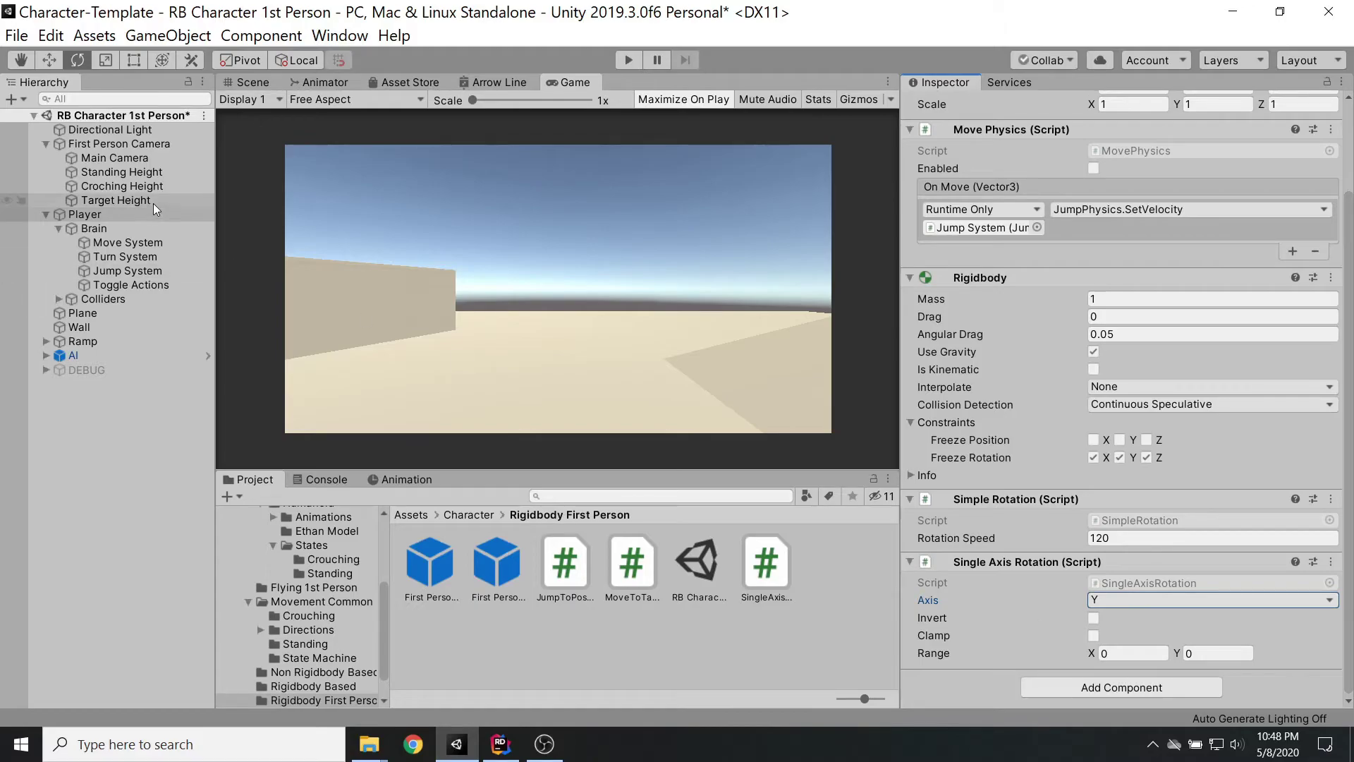
- Add a Single Axis Rotation component to Main Camera, clamped to a range of -80 to 80, and briefly run the scene
left_click(78, 158)
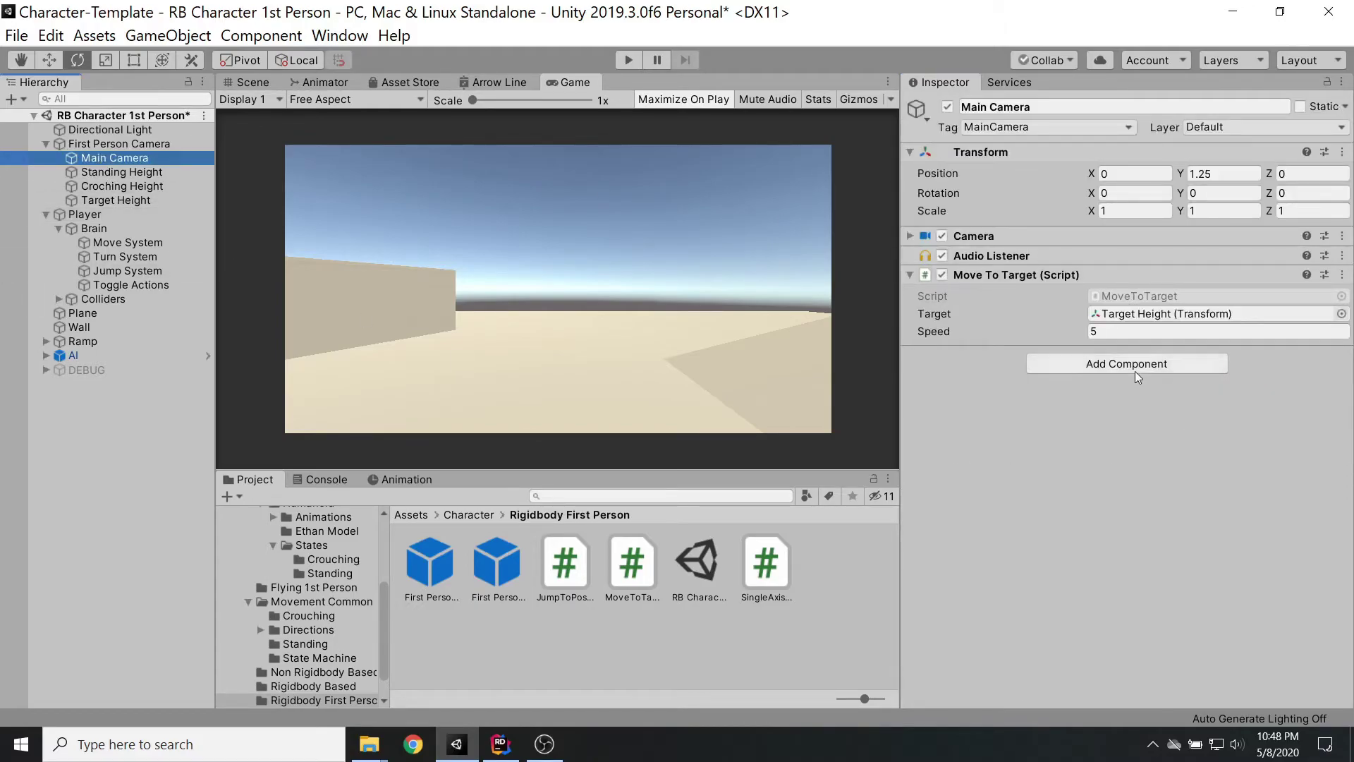
left_click(1108, 367)
key("Return")
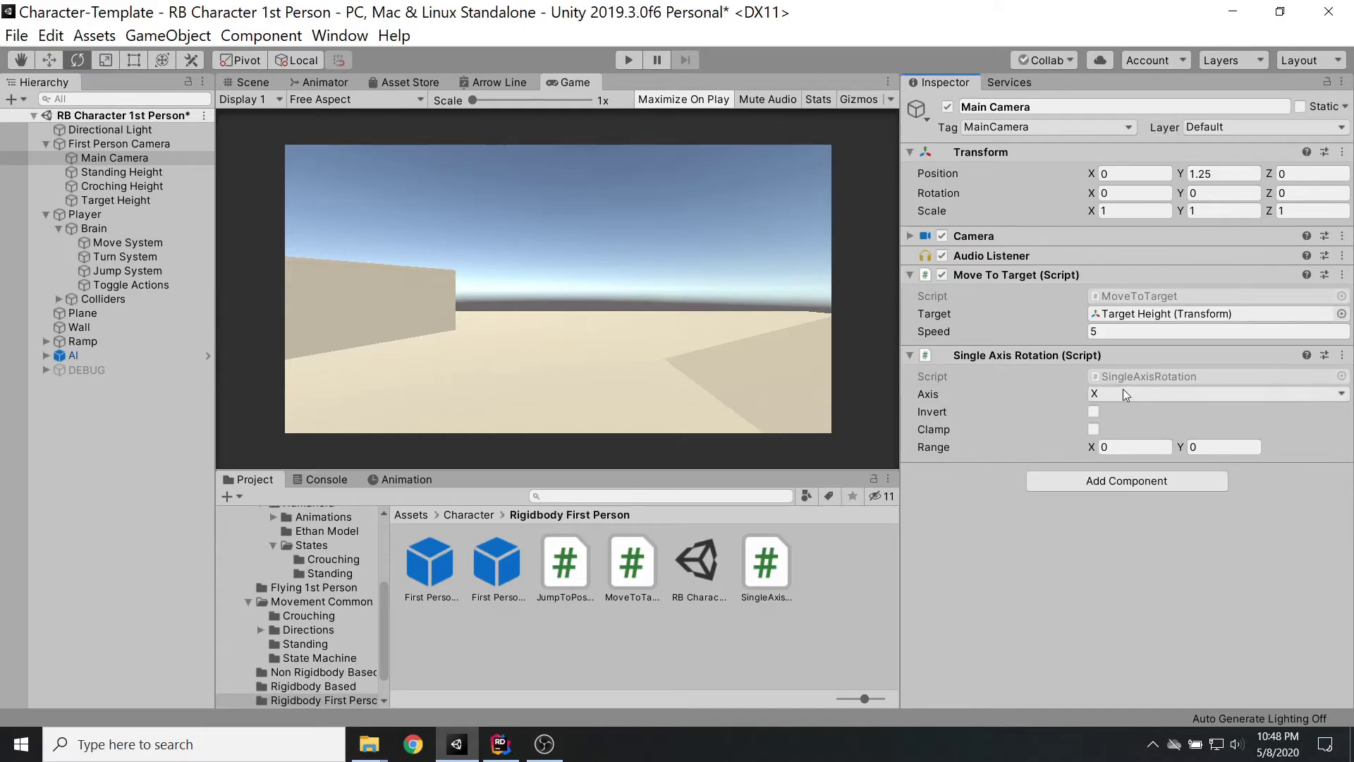
left_click(1118, 449)
type("-80")
key("Tab")
type("80")
key("Return")
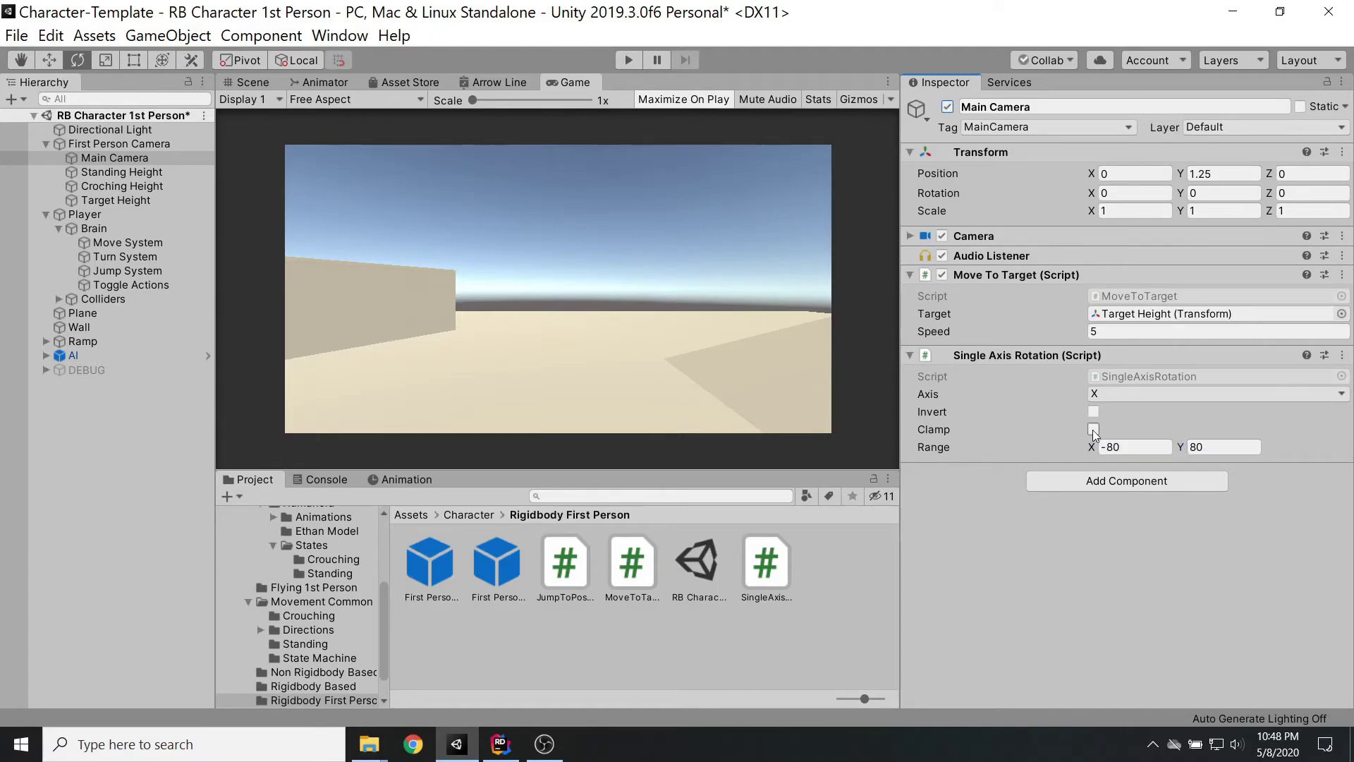
left_click(1093, 428)
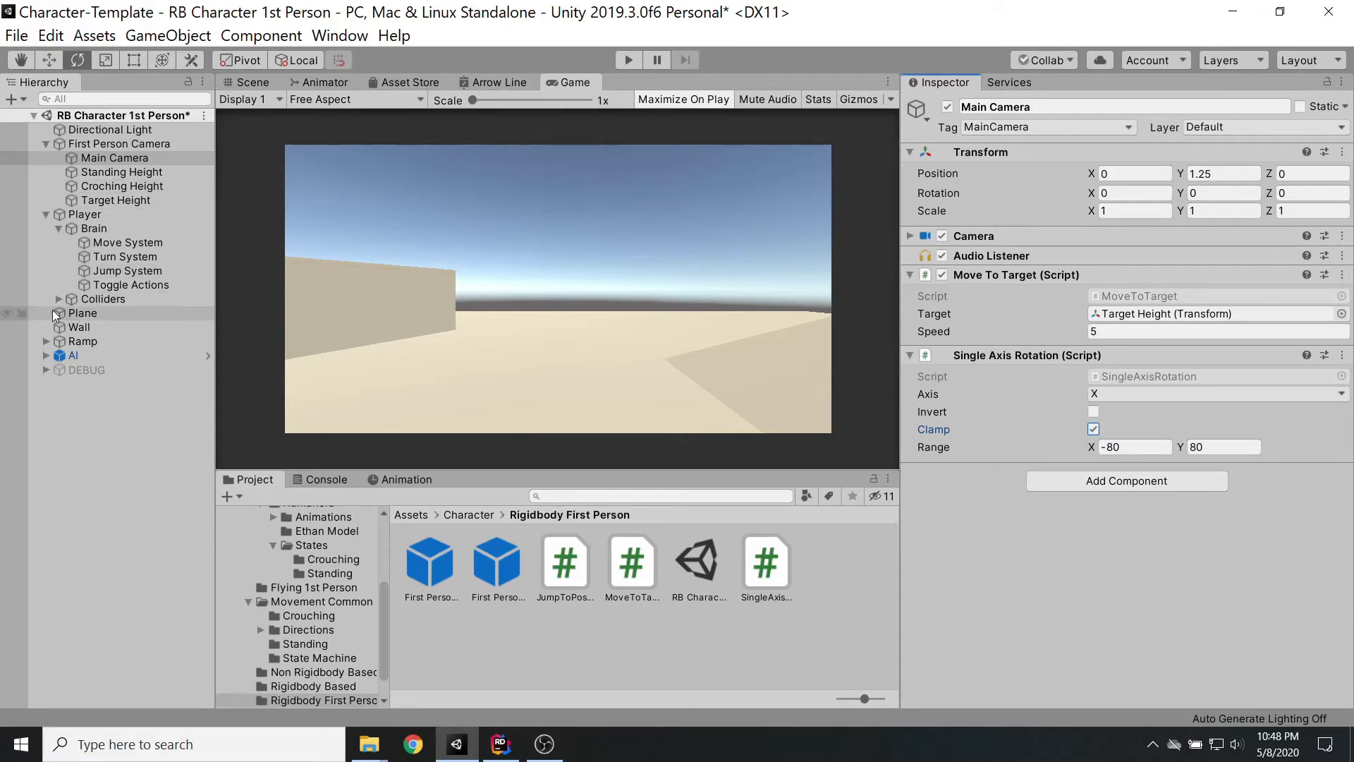
left_click(629, 60)
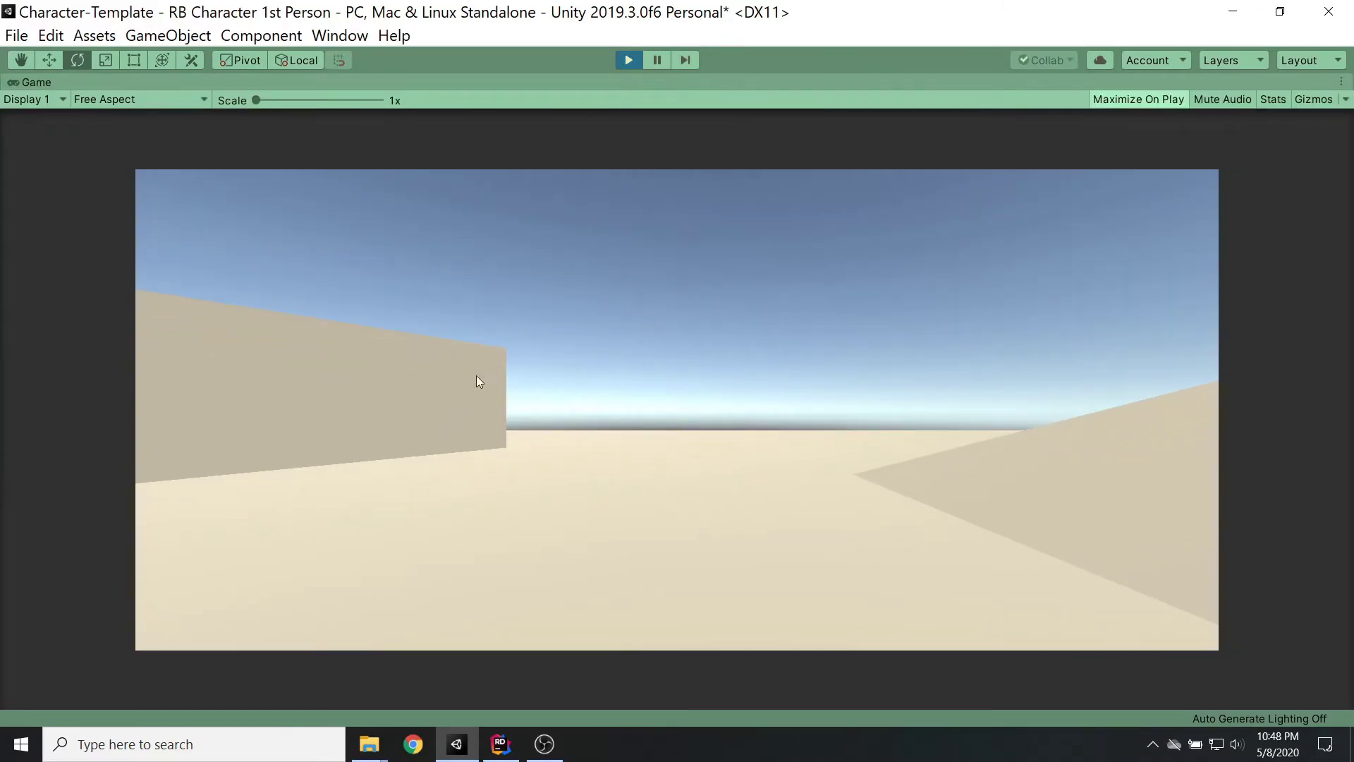
left_click(628, 60)
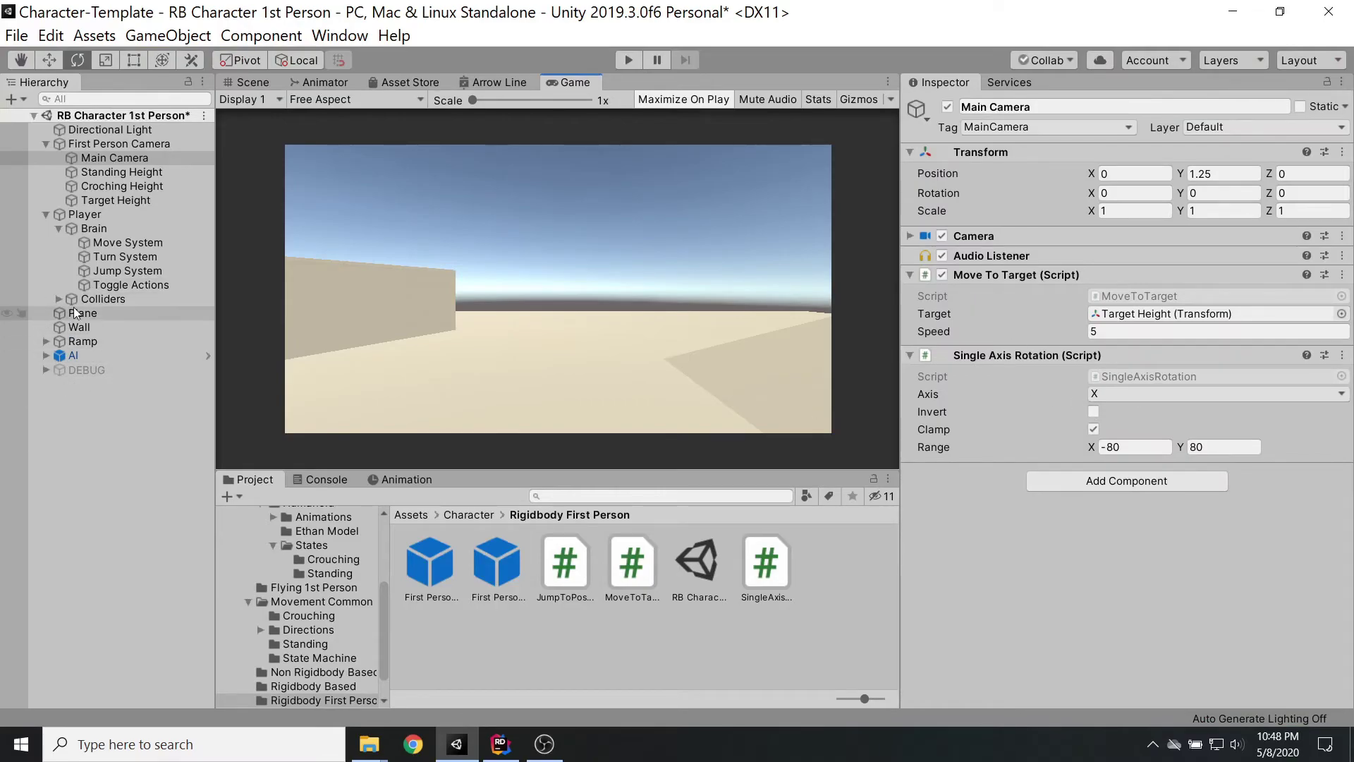
- Replace Turn System's On Mouse Drag entry with one empty entry each in On Mouse Drag X and On Mouse Drag Y
left_click(116, 258)
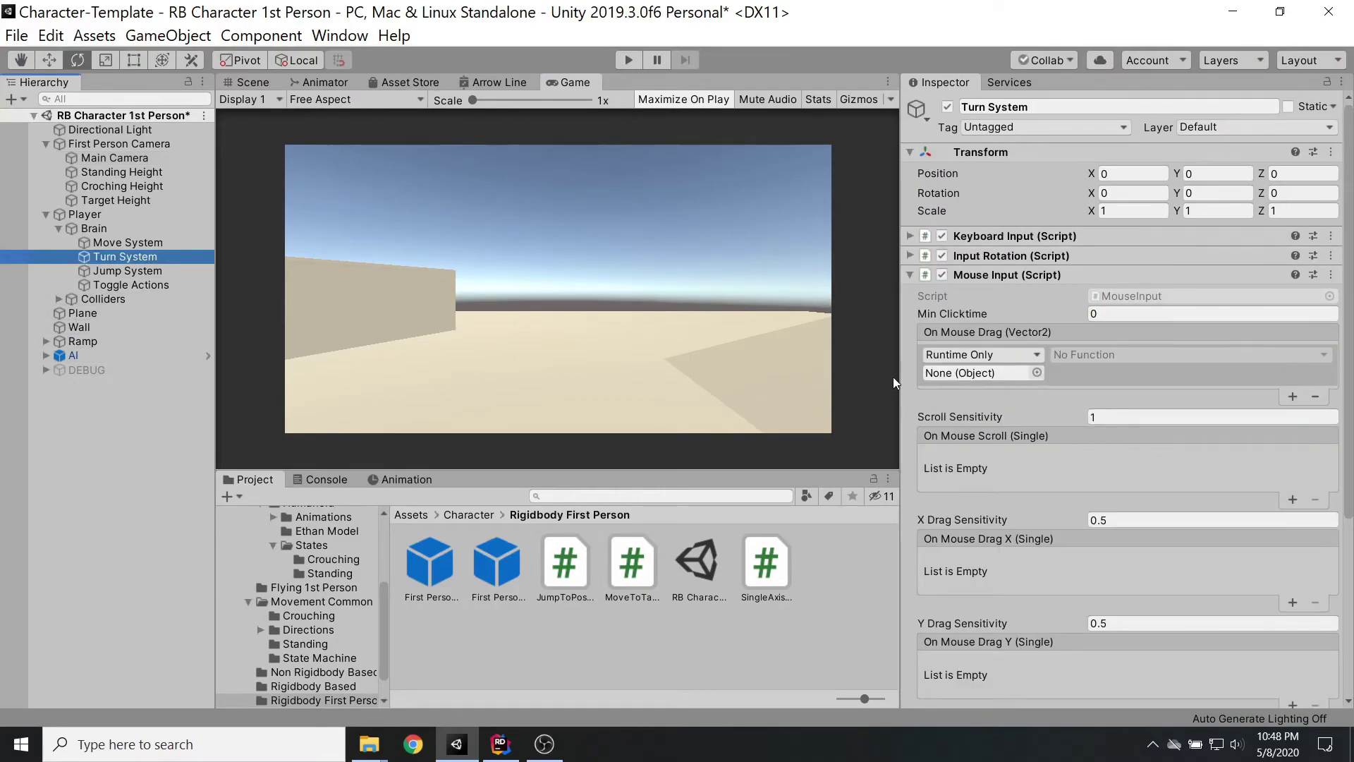
left_click(920, 374)
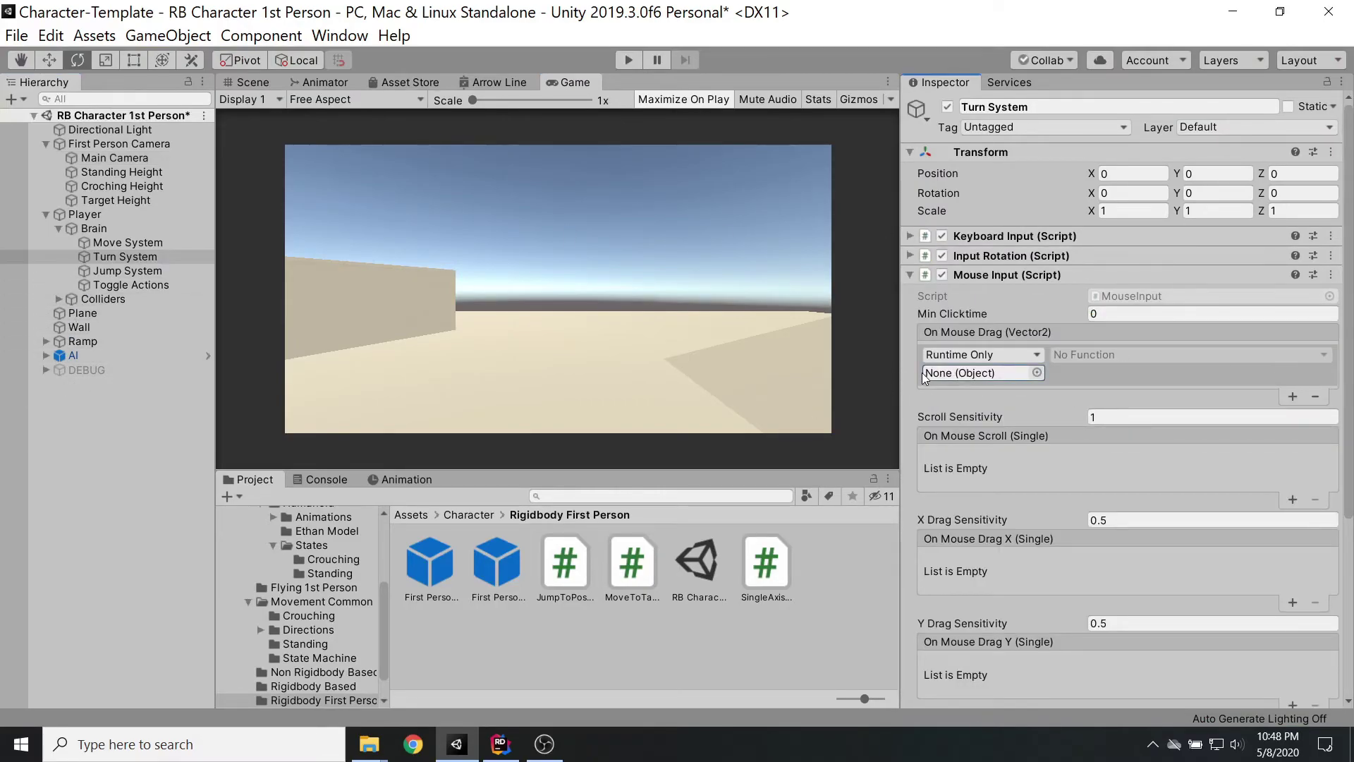
left_click(1316, 397)
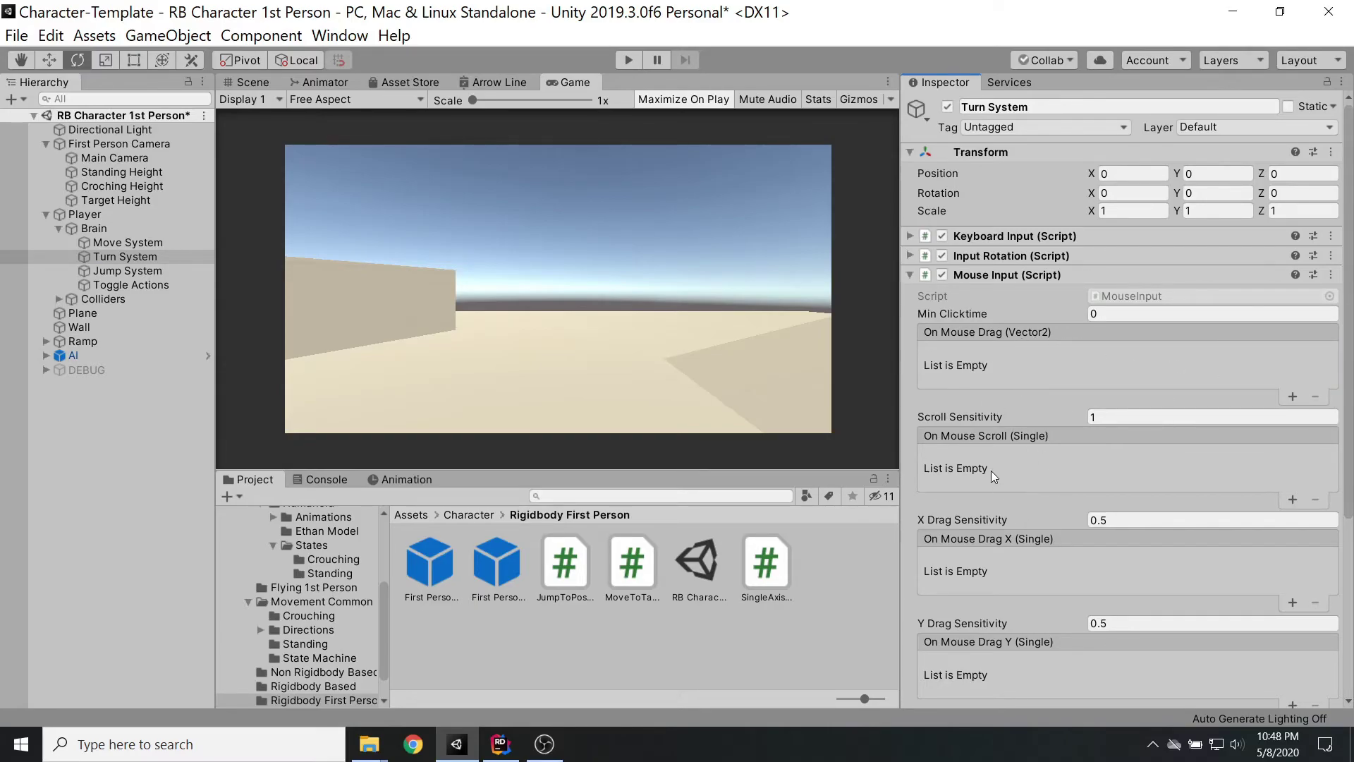
scroll(992, 471, "down", 5)
left_click(1292, 443)
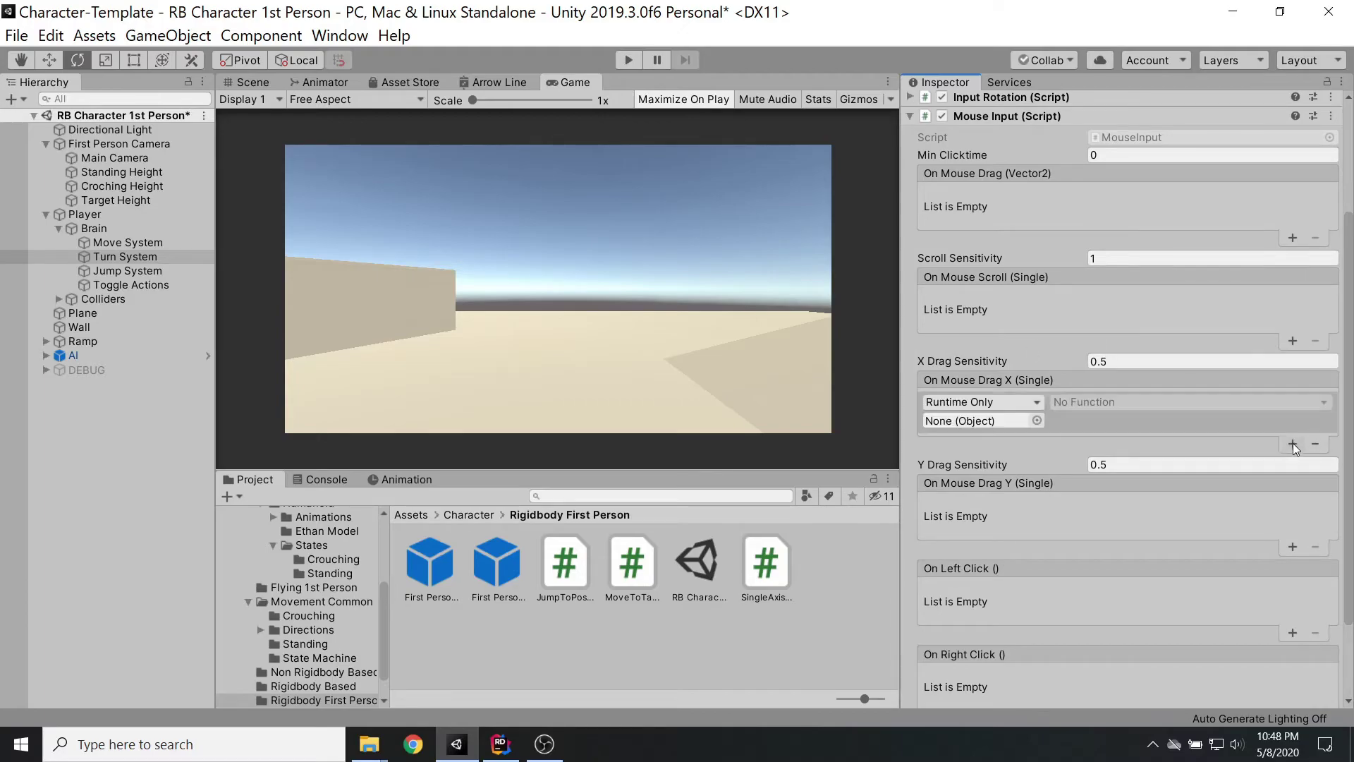
left_click(1292, 547)
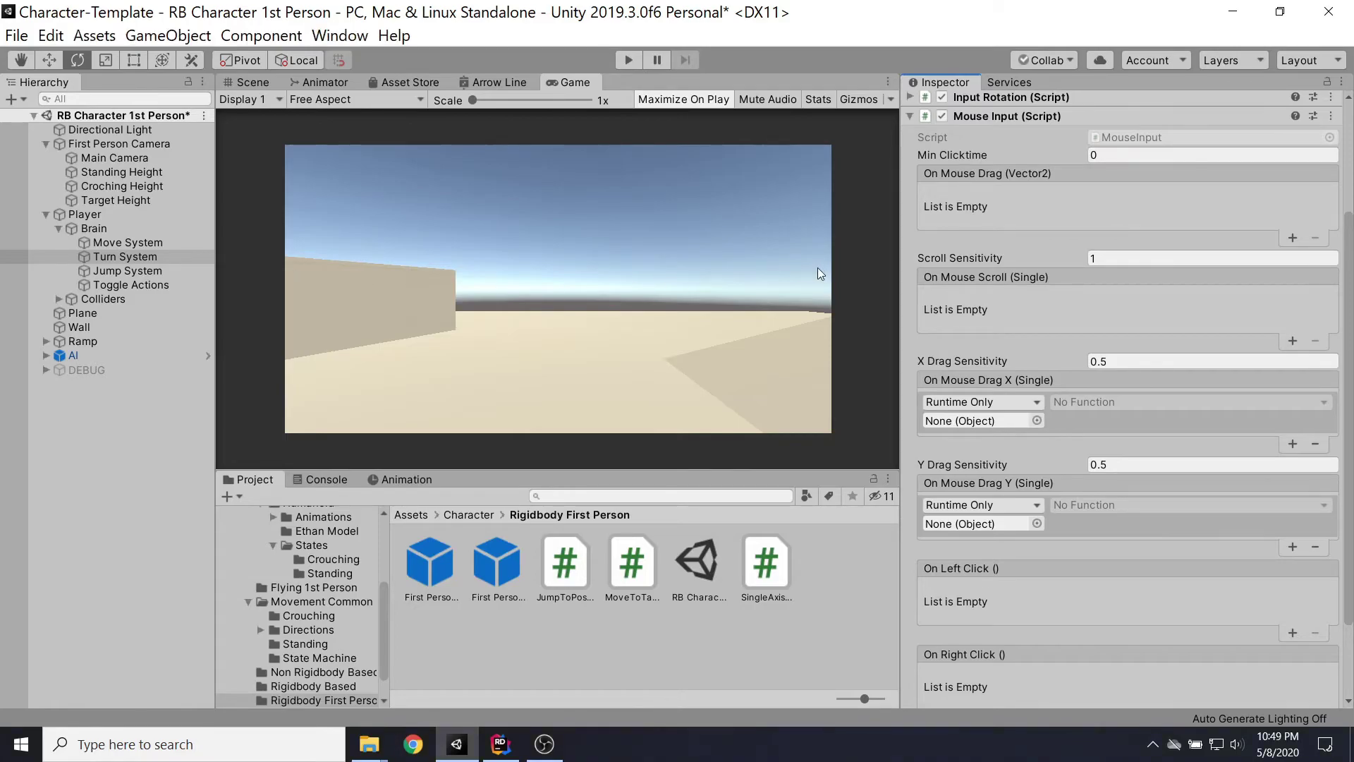
- Assign Player to the On Mouse Drag X event and have it call the dynamic SingleAxisRotation.Rotate
left_click_drag(84, 214, 941, 426)
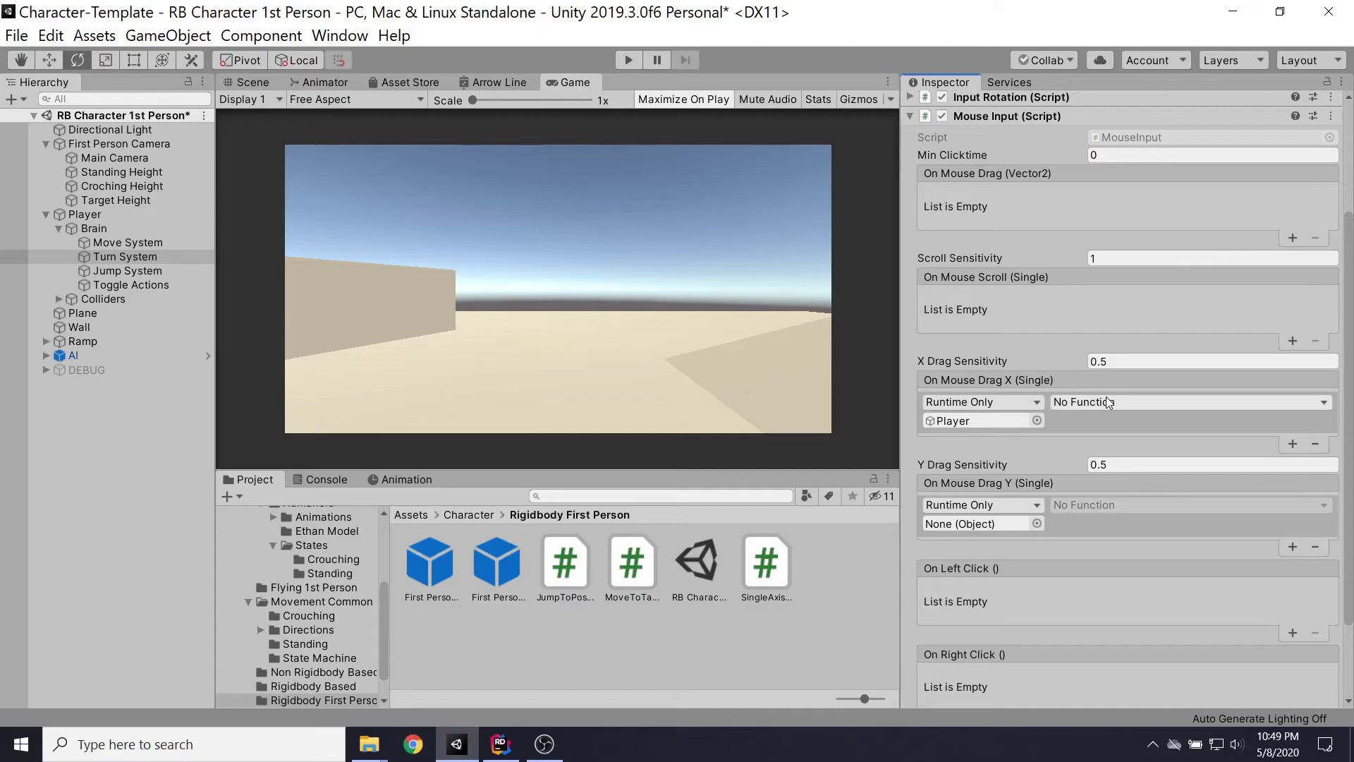
left_click(1106, 400)
mouse_move(1138, 565)
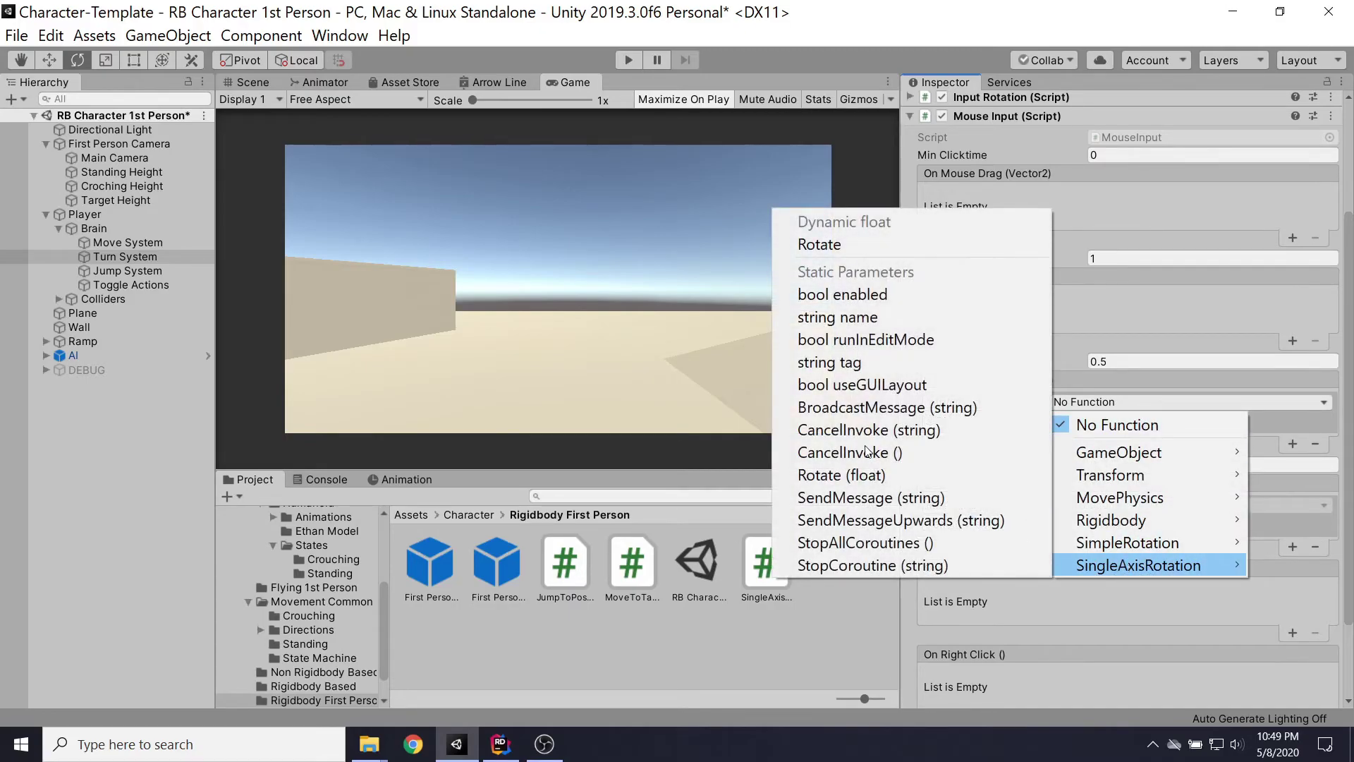
left_click(834, 252)
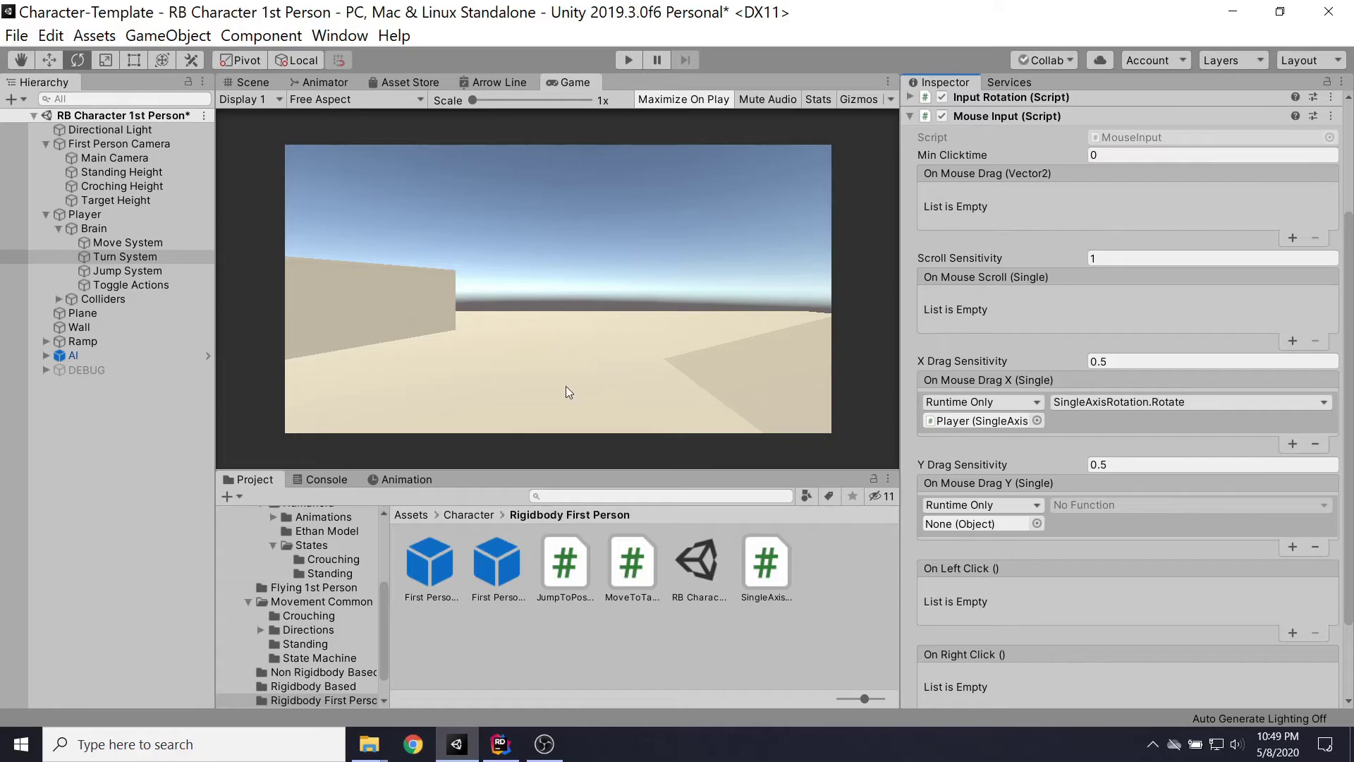
- Assign Main Camera to On Mouse Drag Y with the dynamic SingleAxisRotation.Rotate function and start play mode
left_click_drag(112, 159, 962, 533)
left_click(1102, 506)
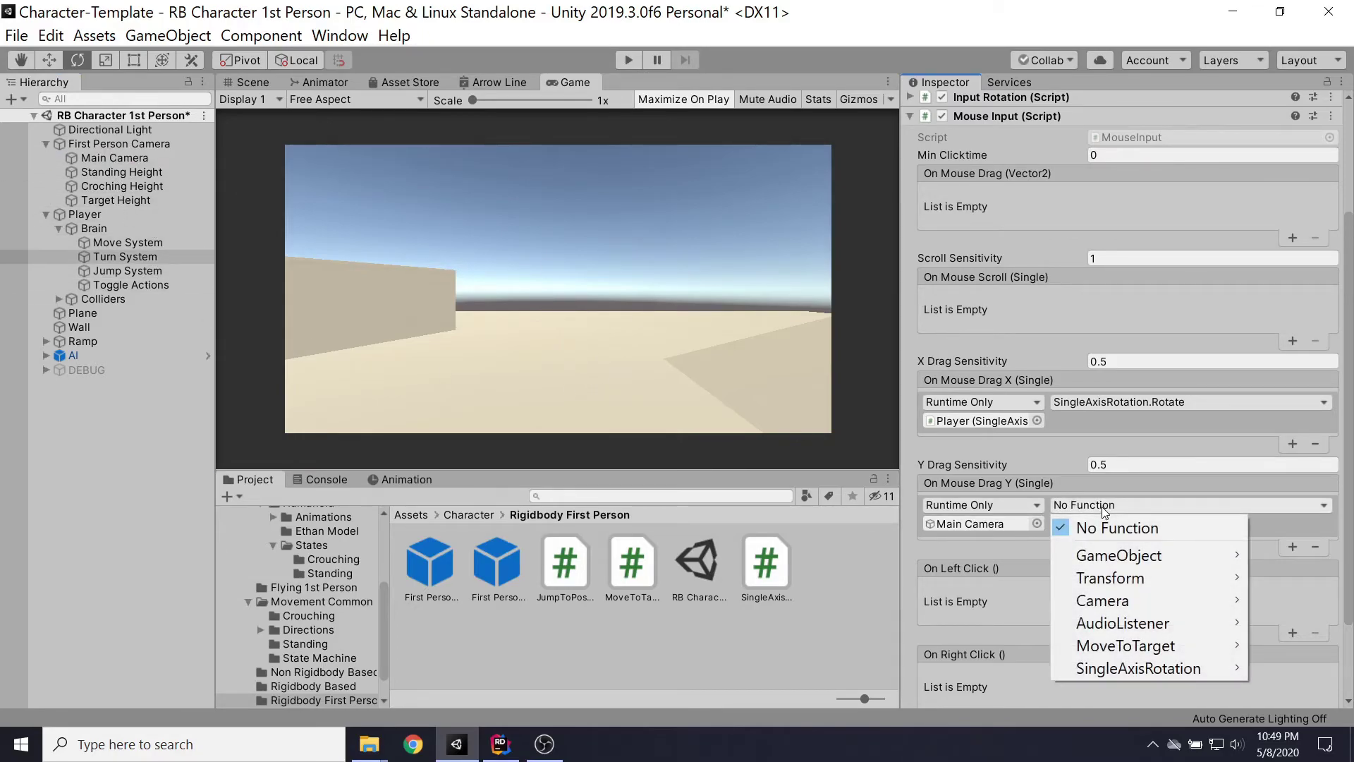
mouse_move(1142, 666)
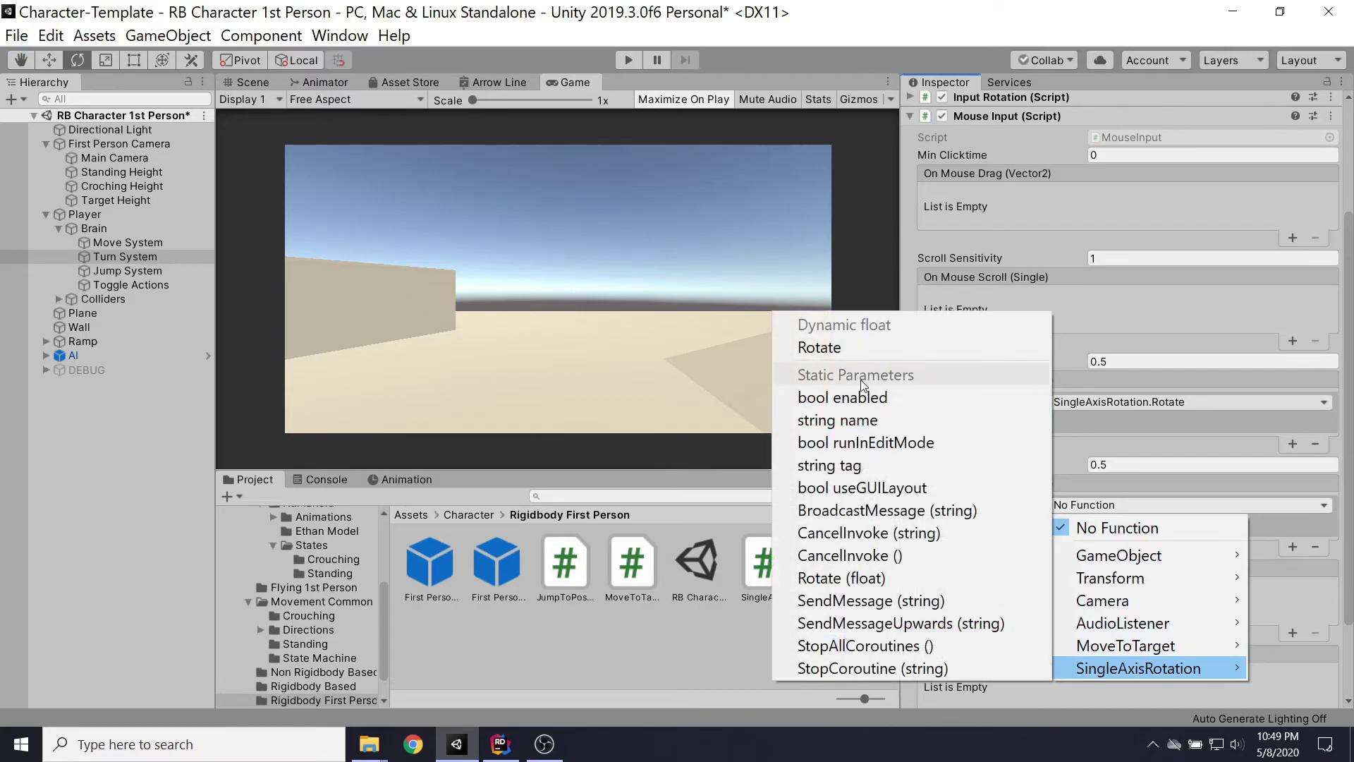
left_click(857, 348)
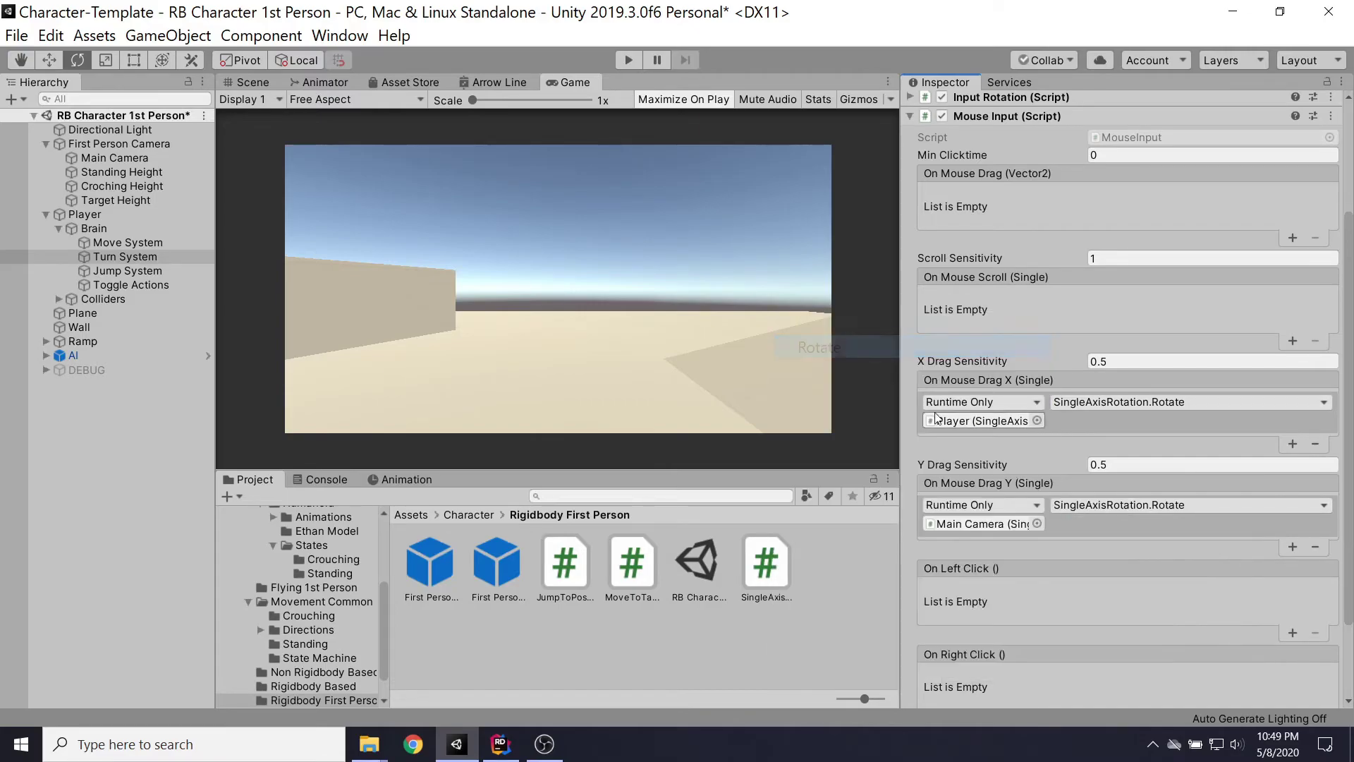
left_click(625, 60)
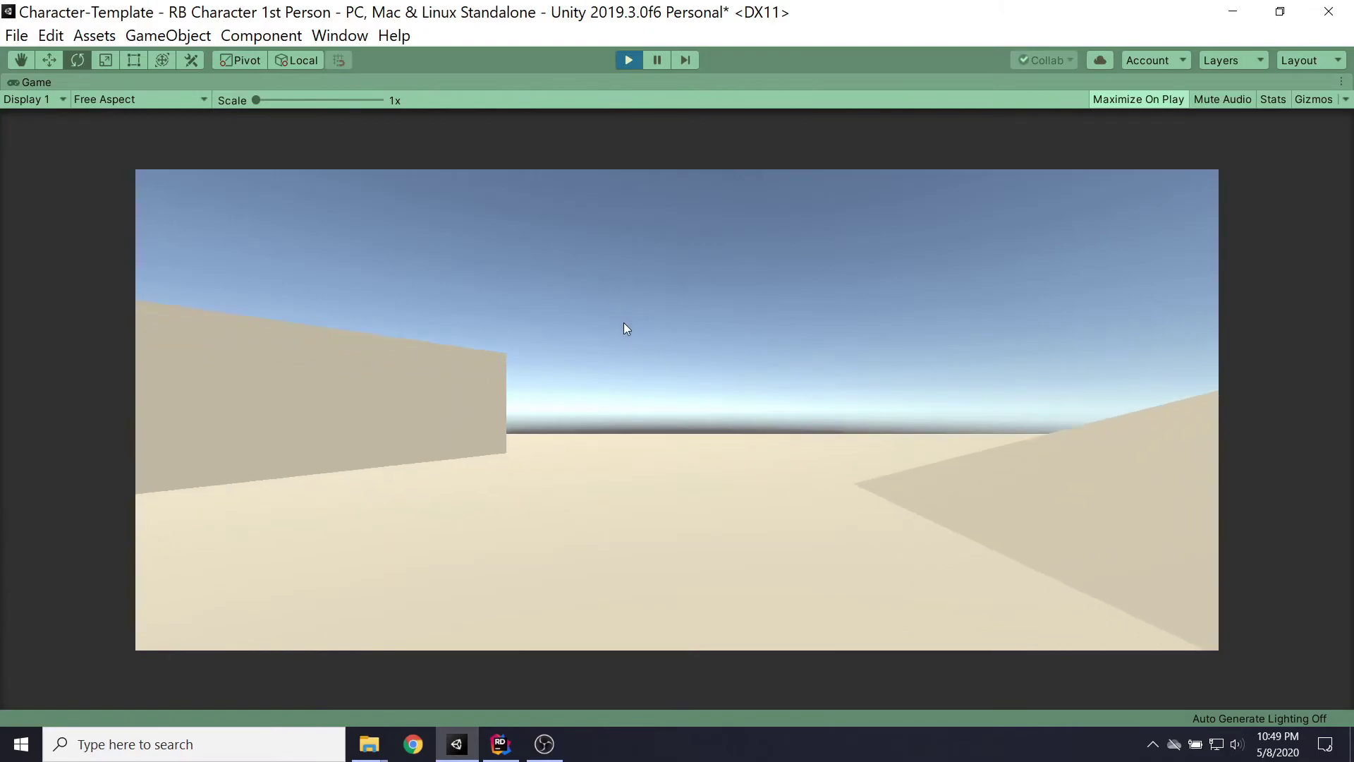
- Test the mouse look, end play mode, and enable Invert on Main Camera's Single Axis Rotation component
left_click_drag(623, 325, 604, 393)
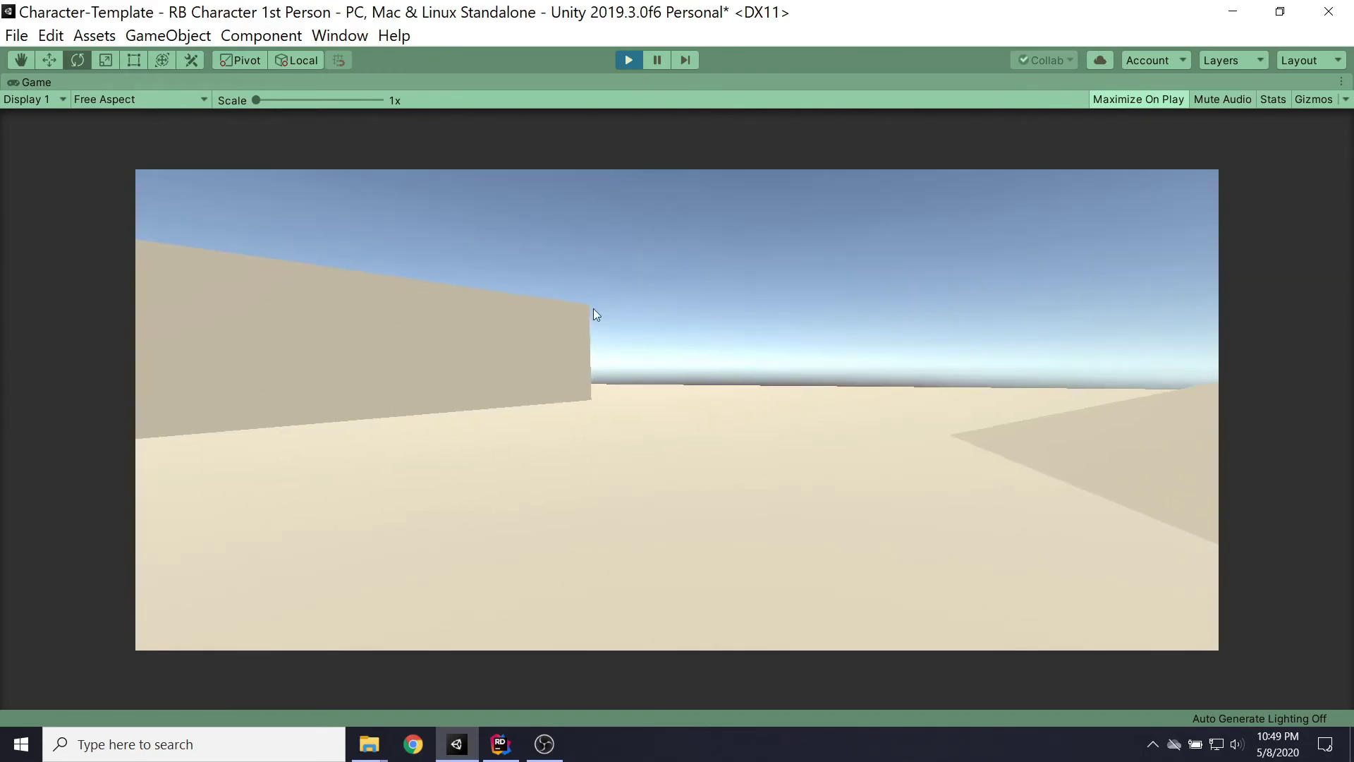
left_click(628, 60)
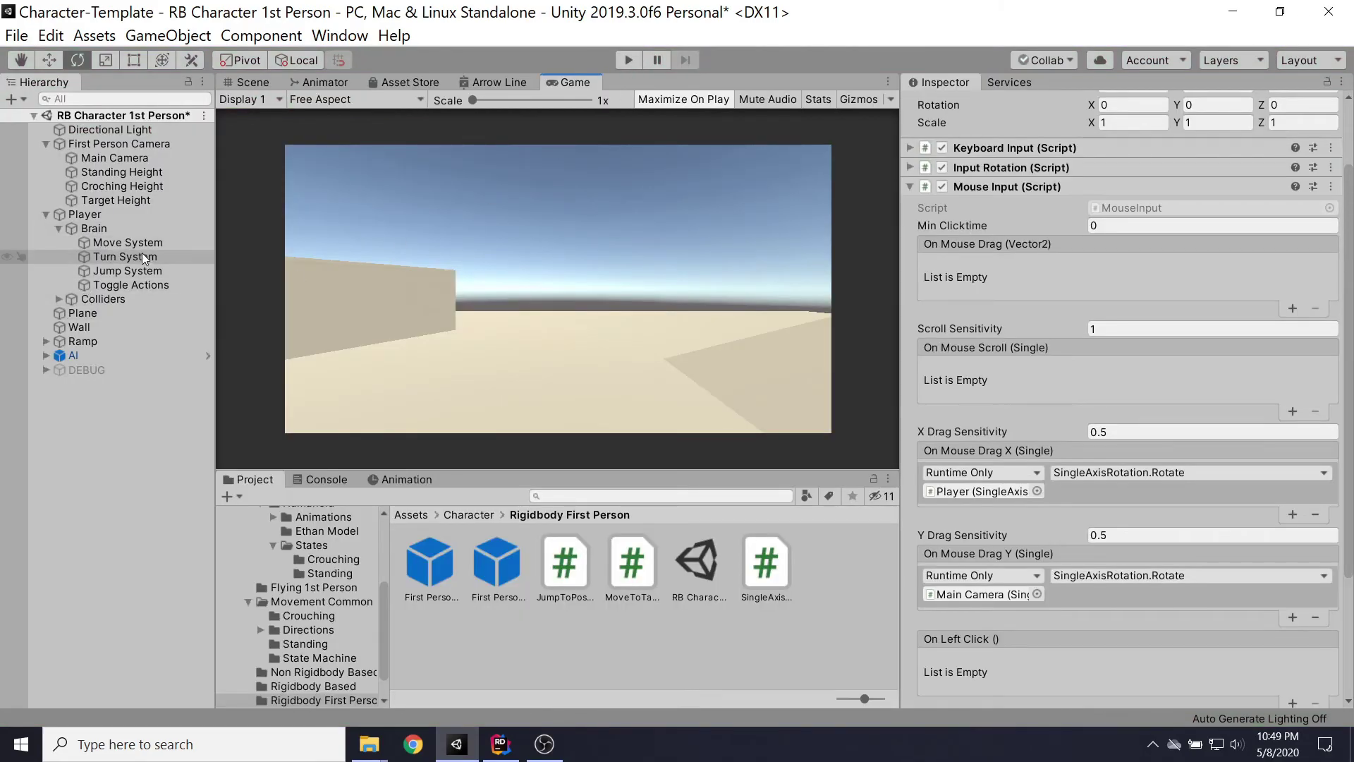
left_click(129, 201)
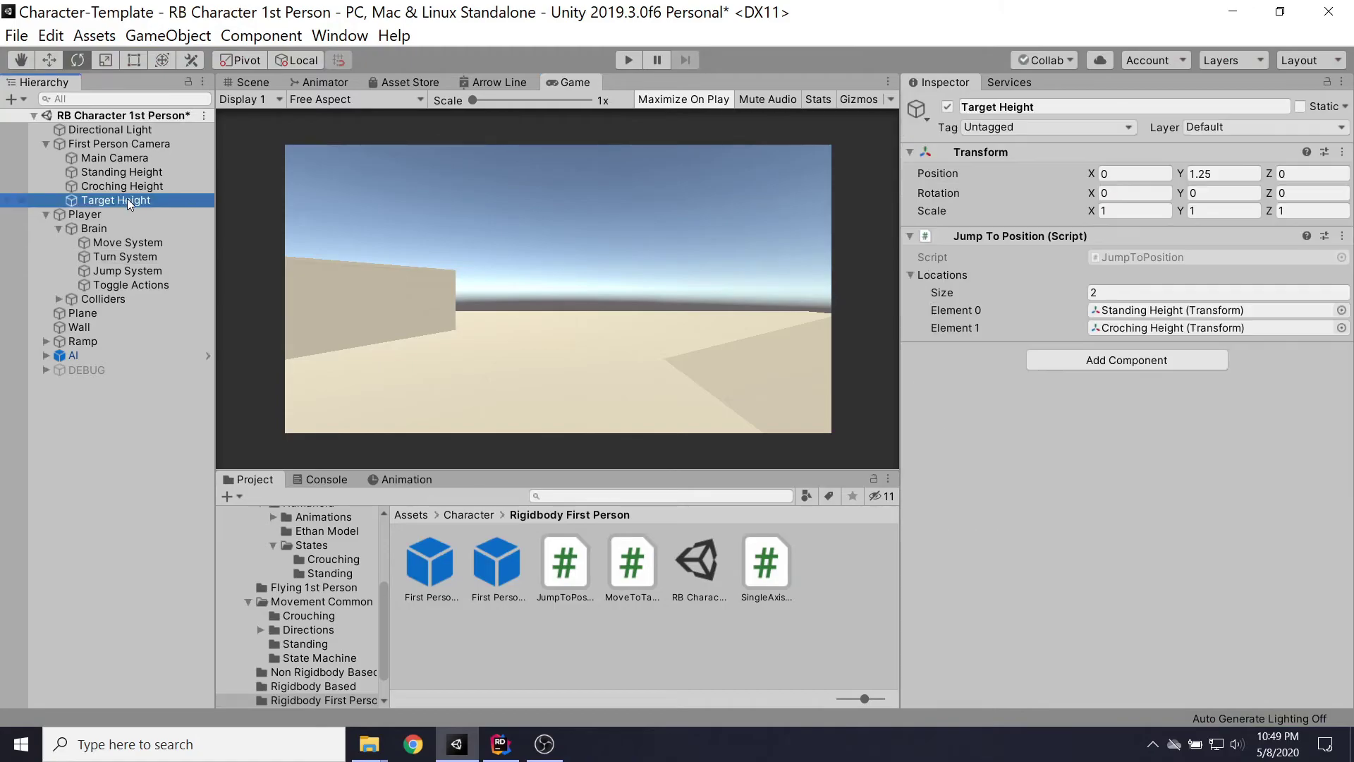
left_click(120, 163)
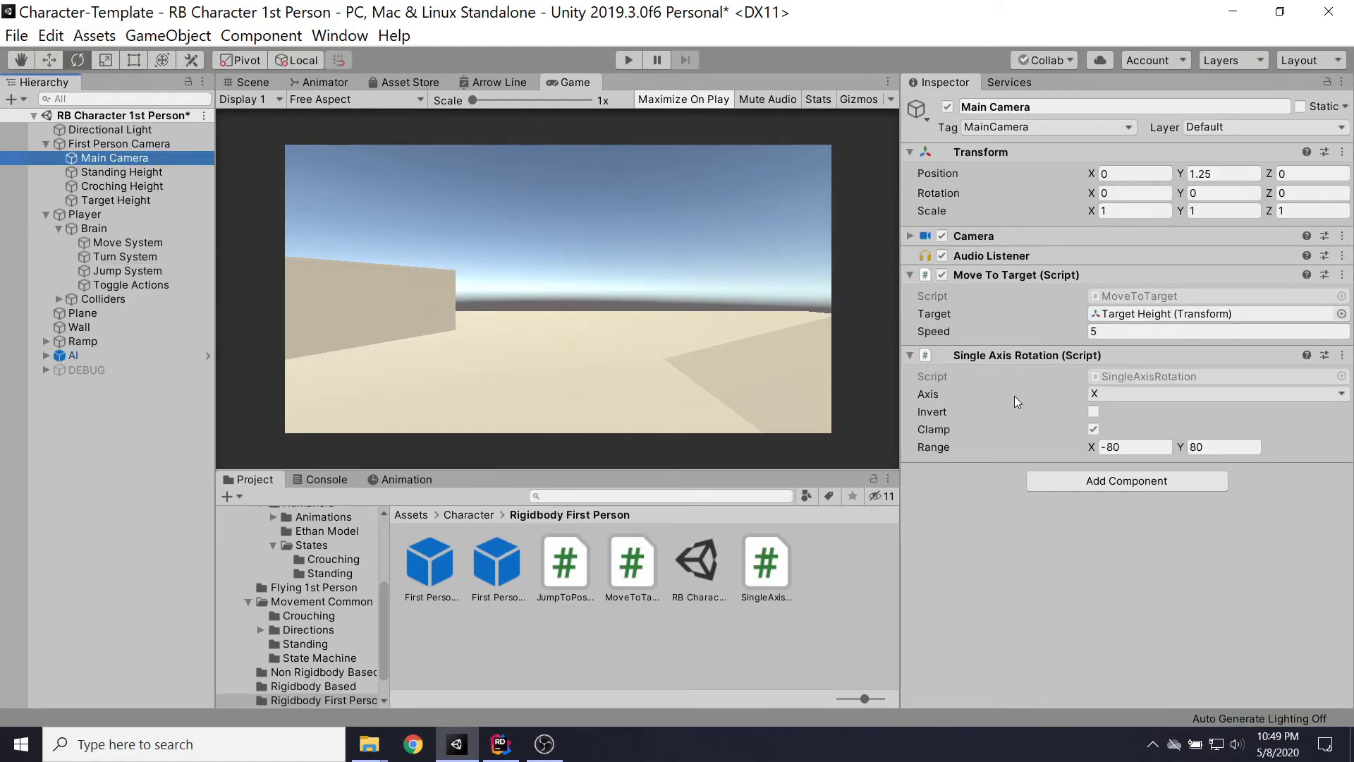
left_click(1095, 412)
- Run the scene to test walking forward and looking around in first person with the inverted camera tilt, and stop play mode
left_click(629, 60)
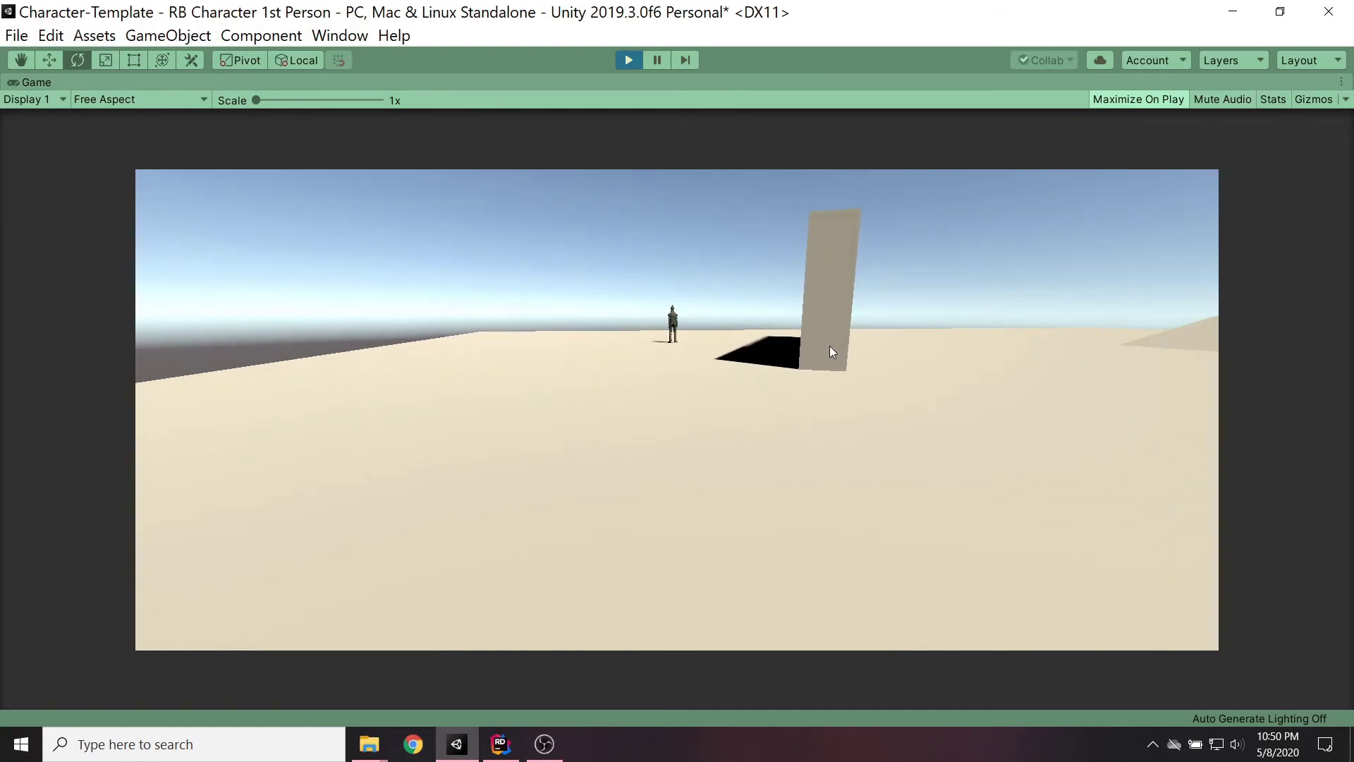
key("w")
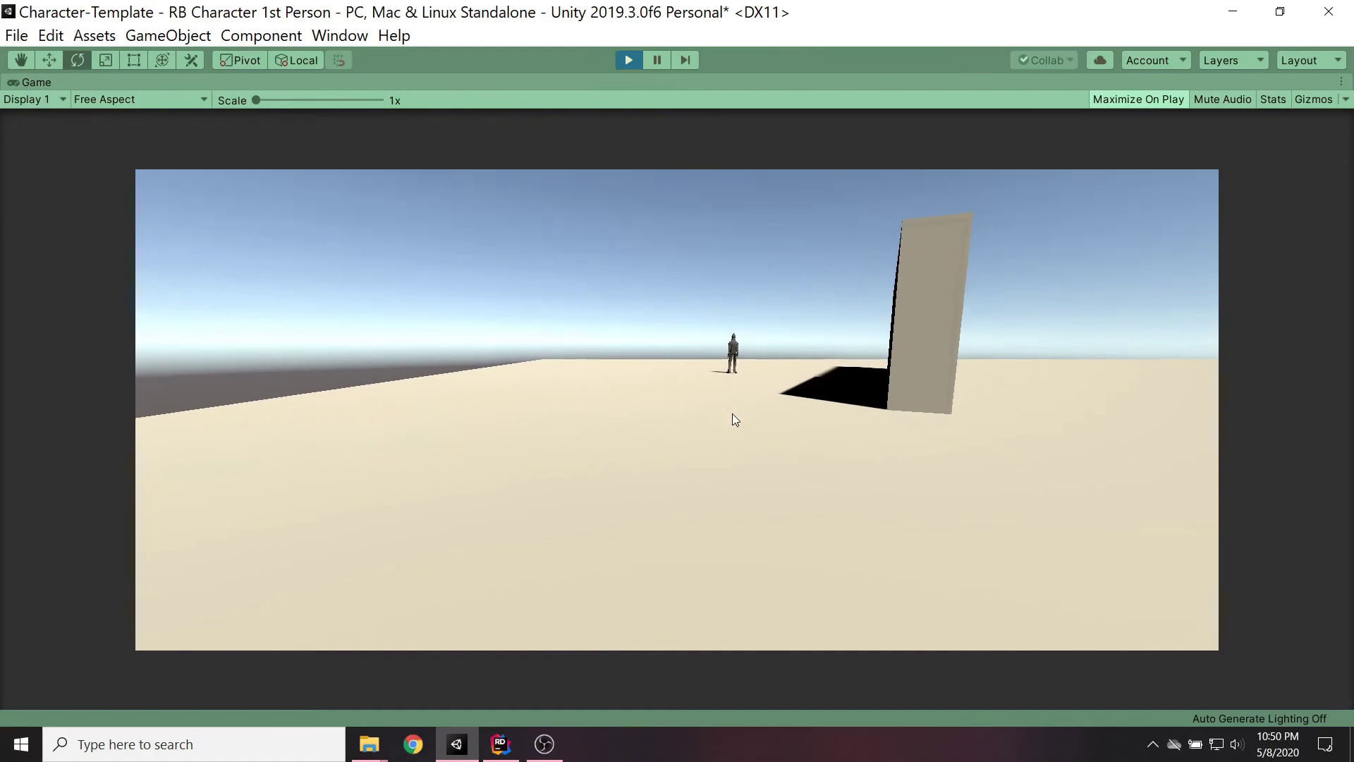
key("w")
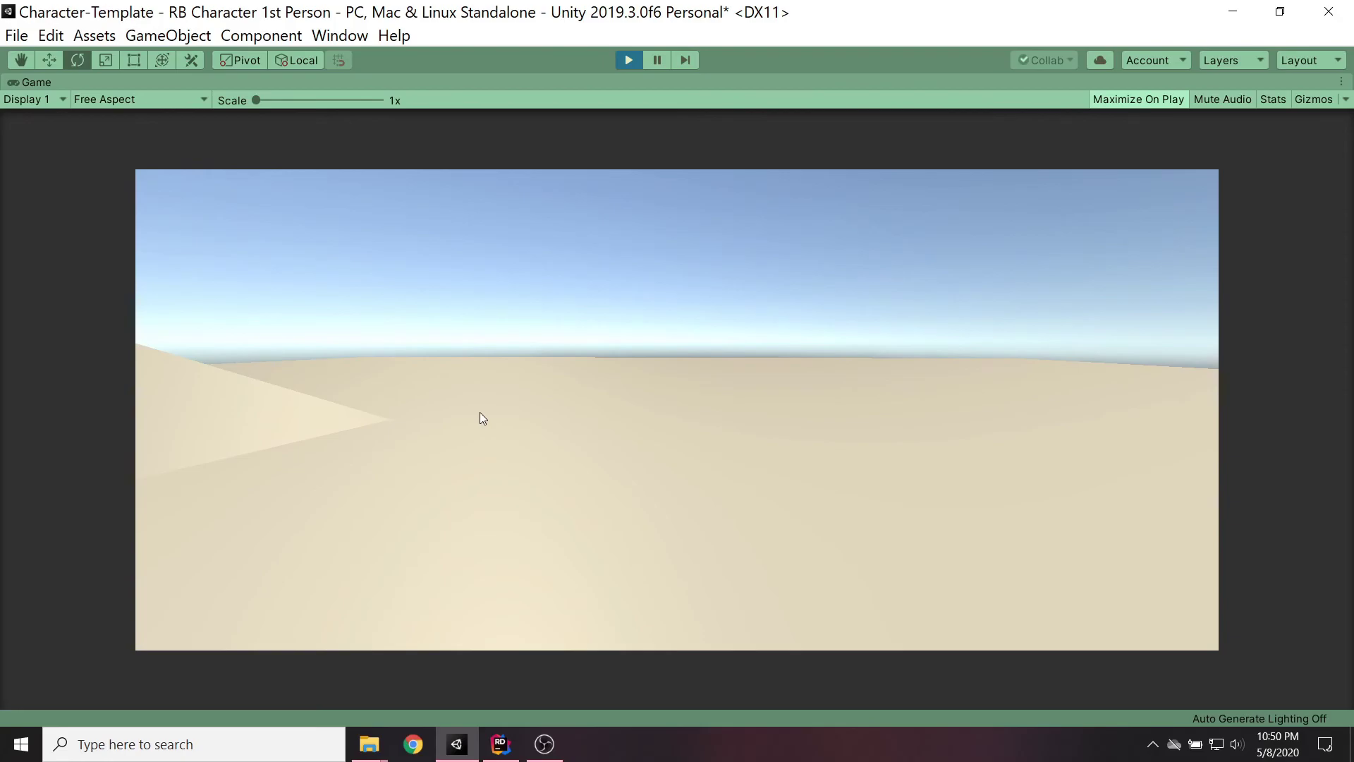
left_click(632, 61)
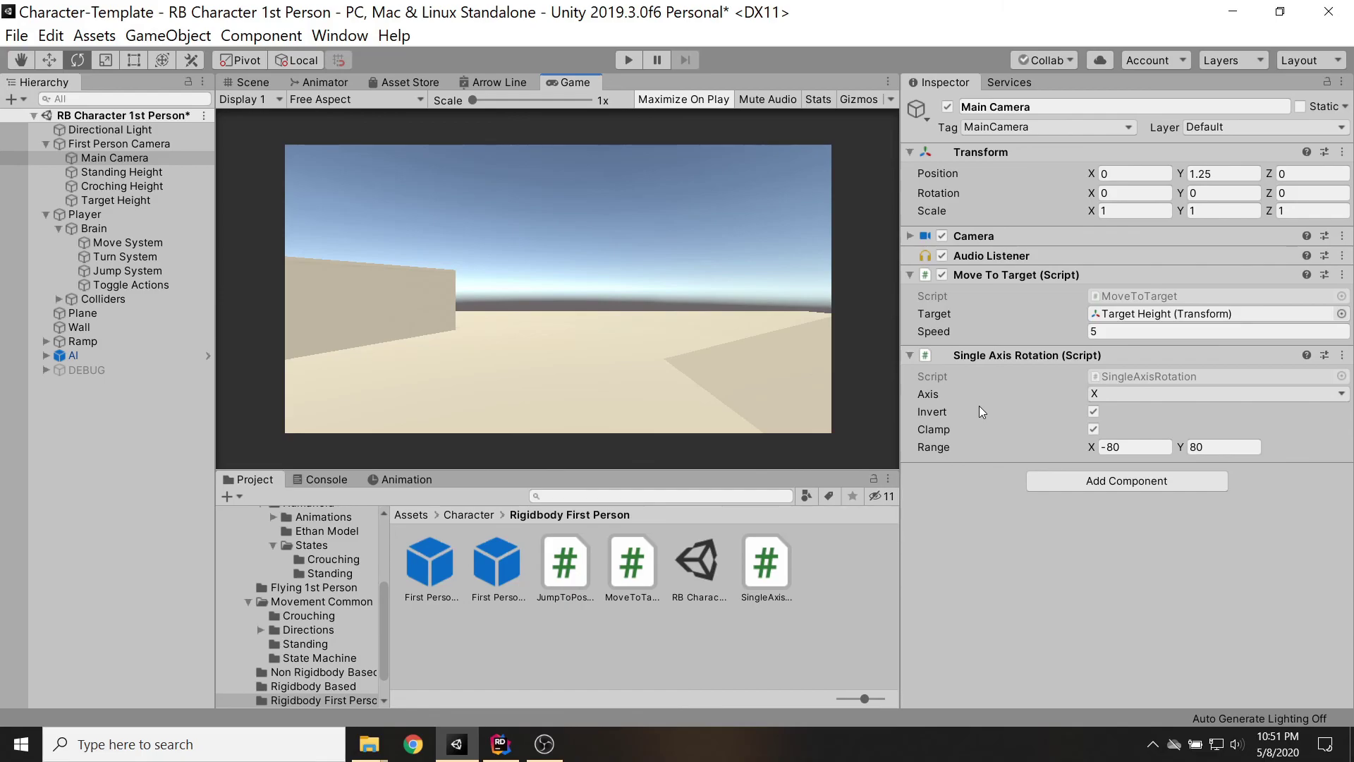
- Switch to Chrome, open the Character-Template repository on GitHub, and look over its file list
left_click(412, 744)
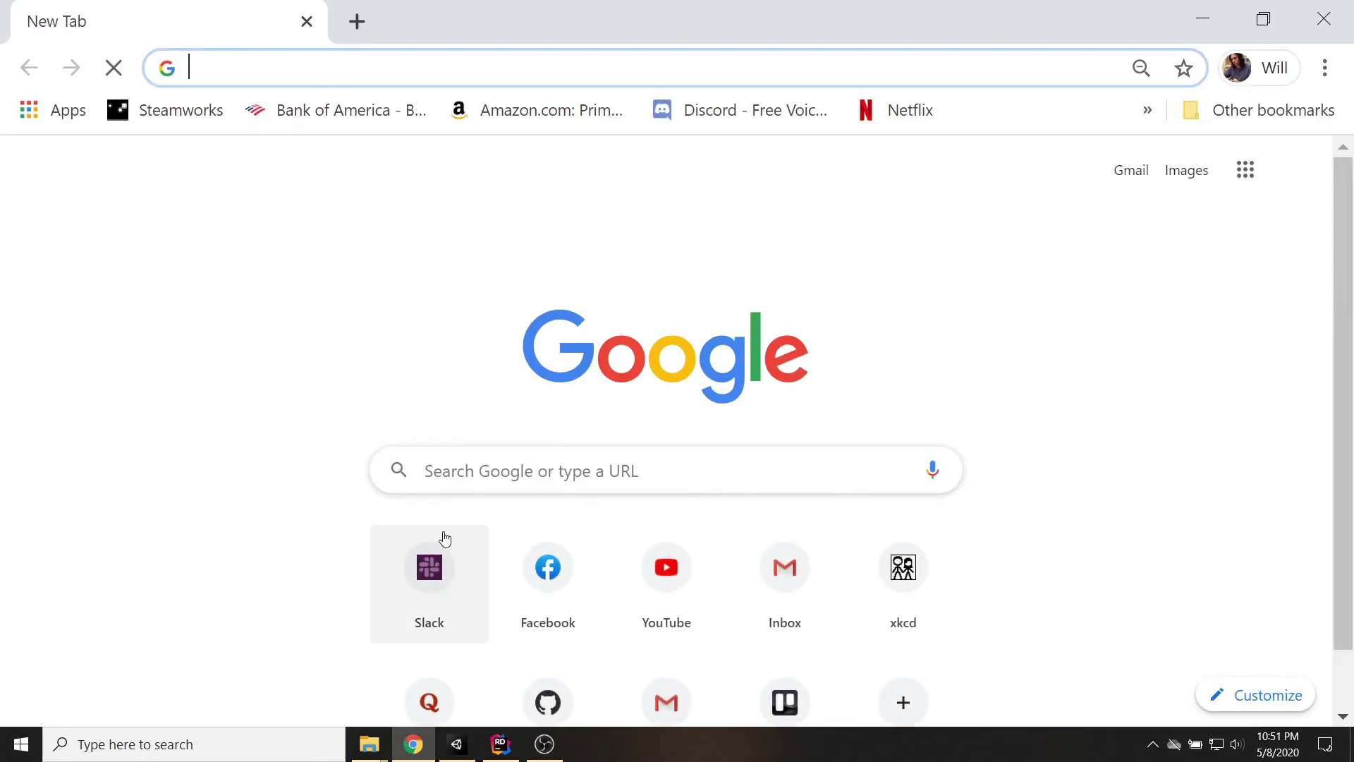
left_click(548, 679)
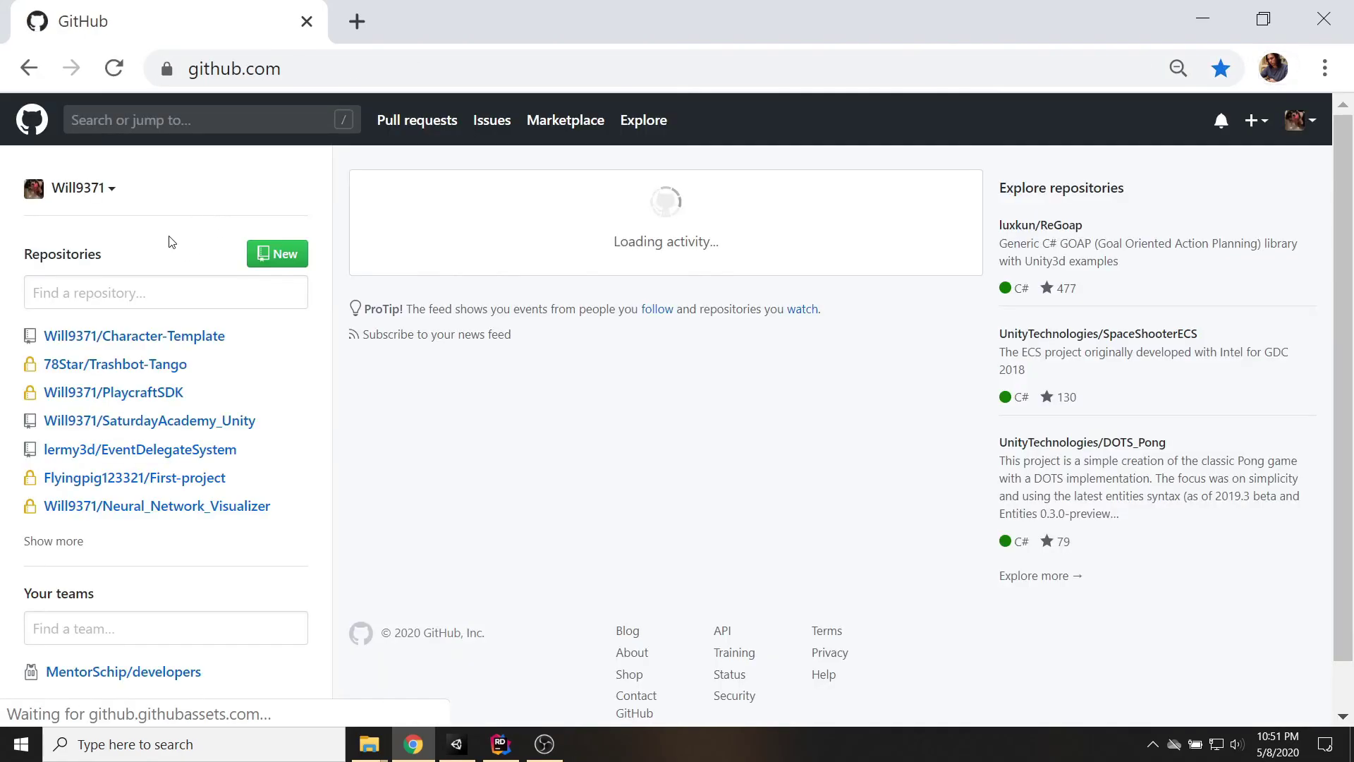
left_click(114, 336)
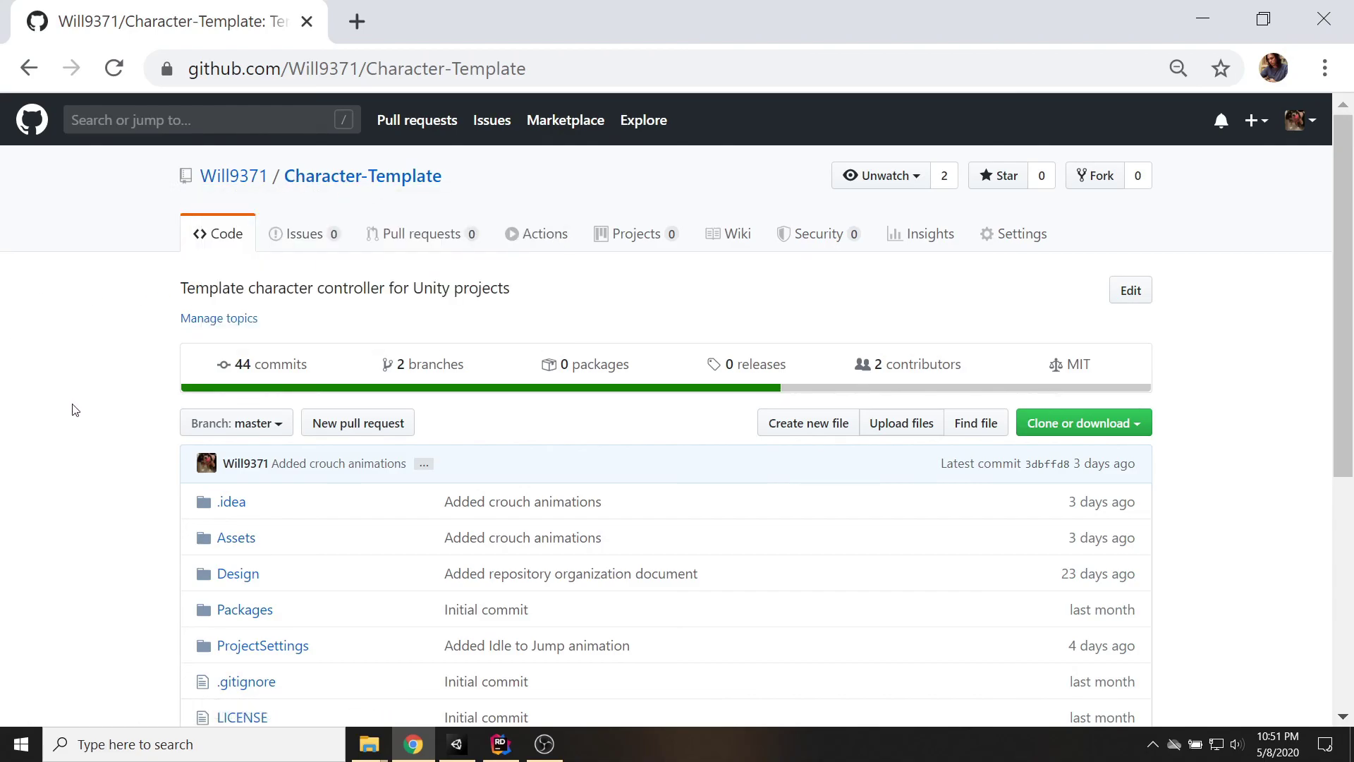
scroll(35, 392, "down", 2)
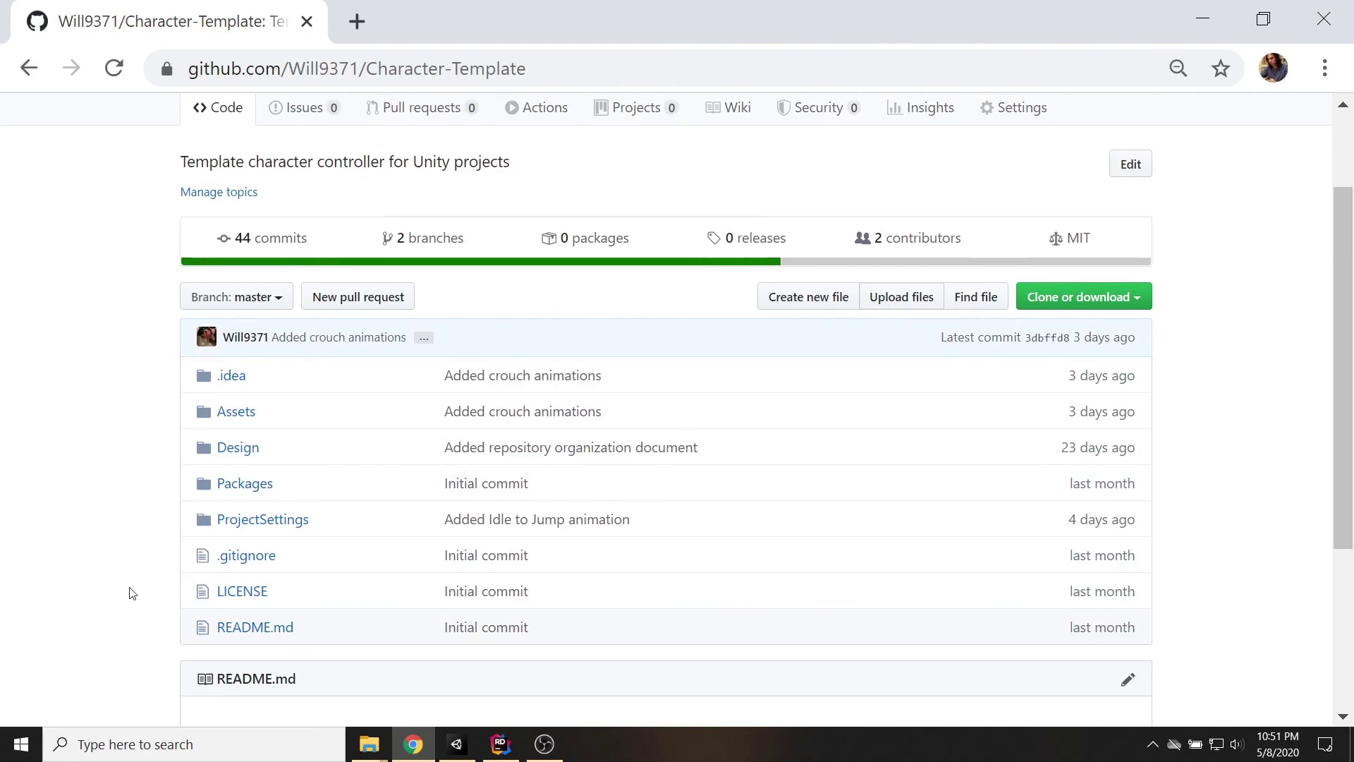
scroll(131, 592, "up", 2)
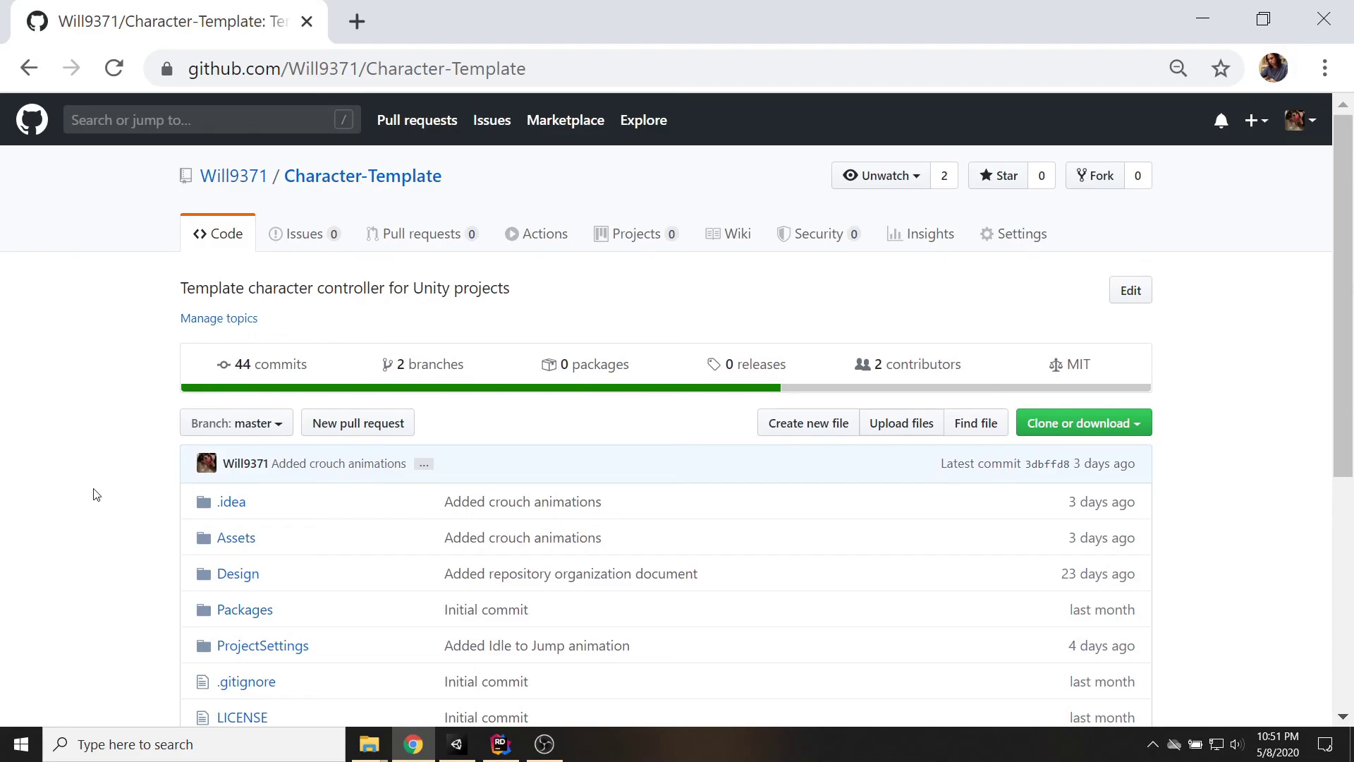